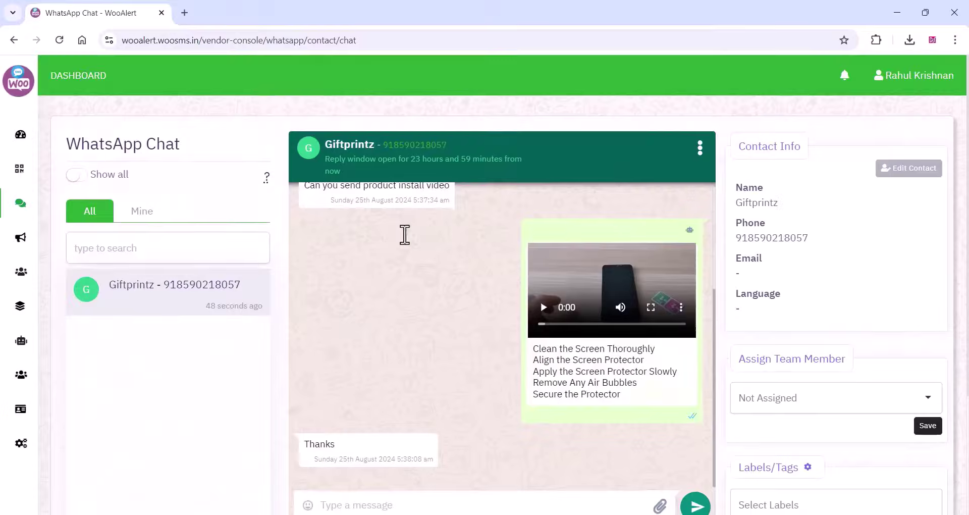
Send 'Hi, How can I track my order' to the My Shop chat.
scroll(402, 233, down, 3)
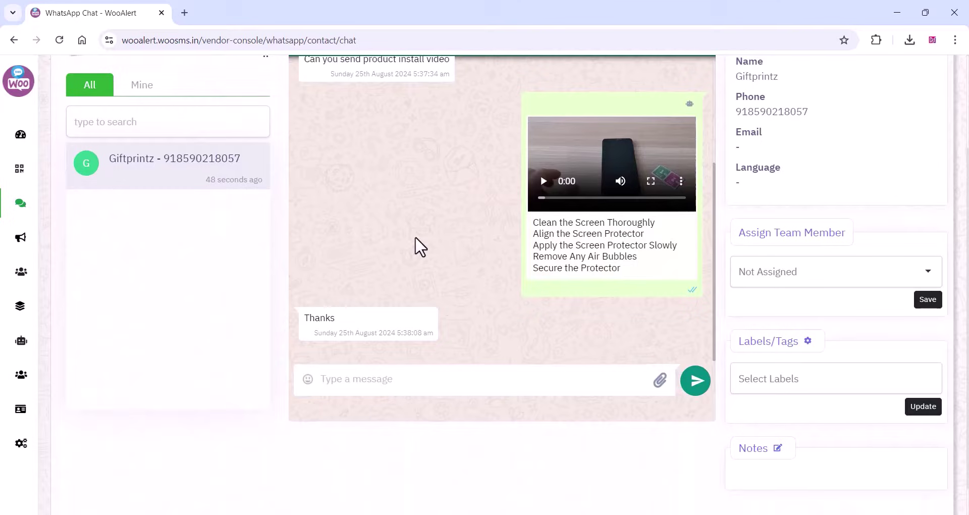
scroll(415, 236, up, 2)
scroll(415, 236, up, 2)
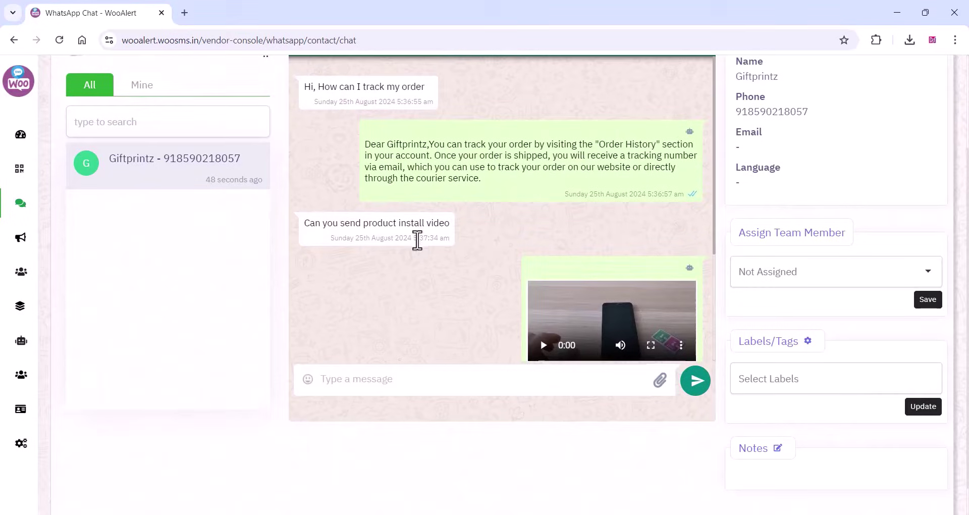
scroll(415, 246, down, 2)
scroll(415, 246, down, 2)
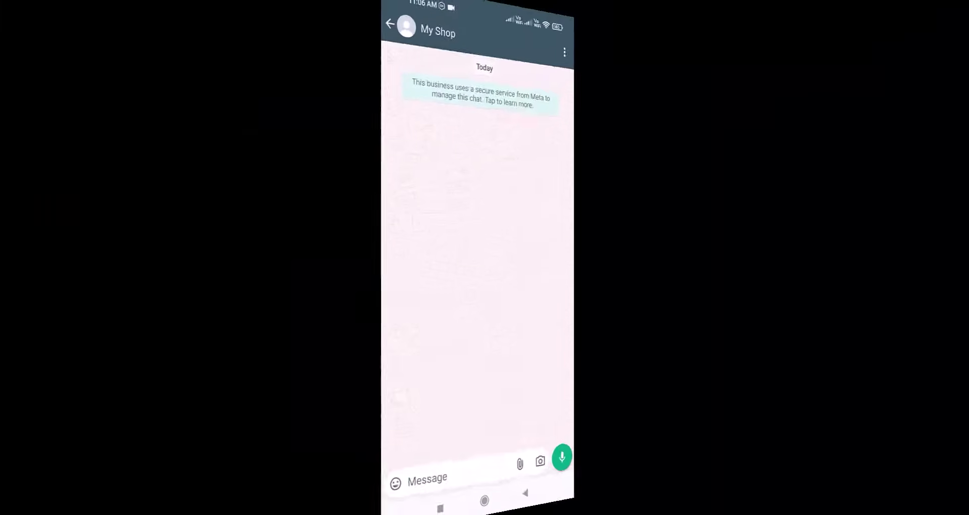
click(440, 477)
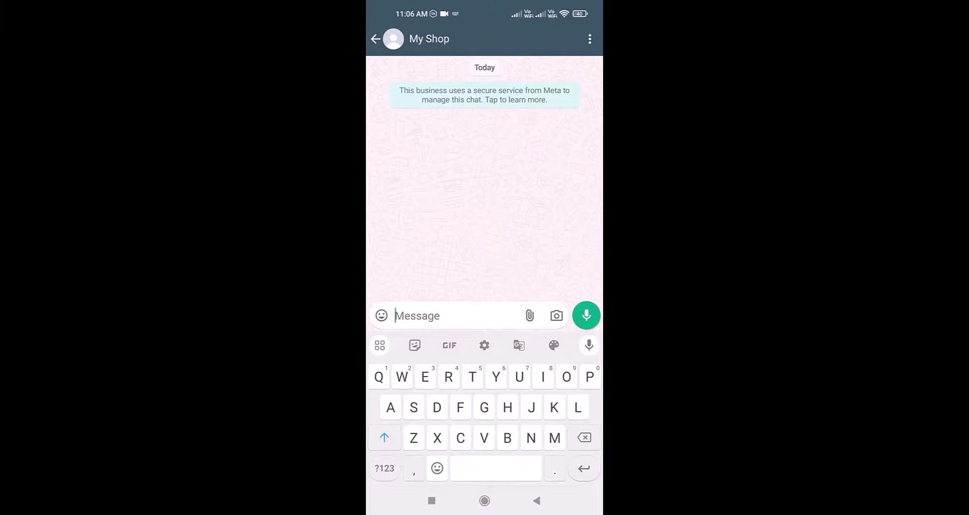
text(H)
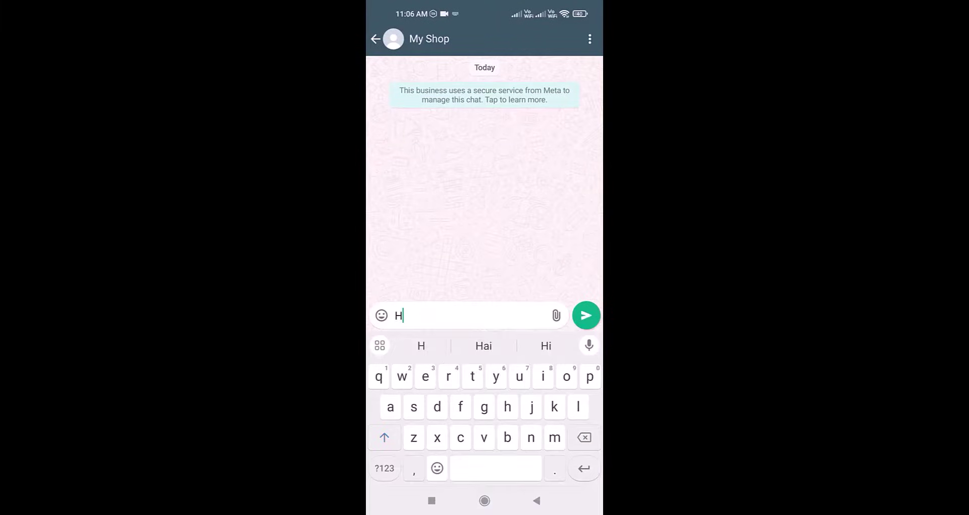
text(i, How ca)
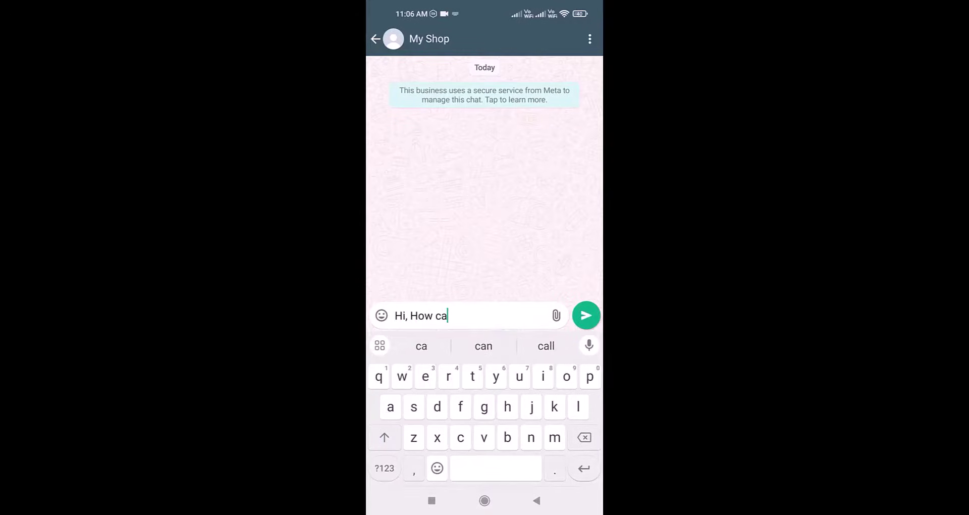
text(n I trac)
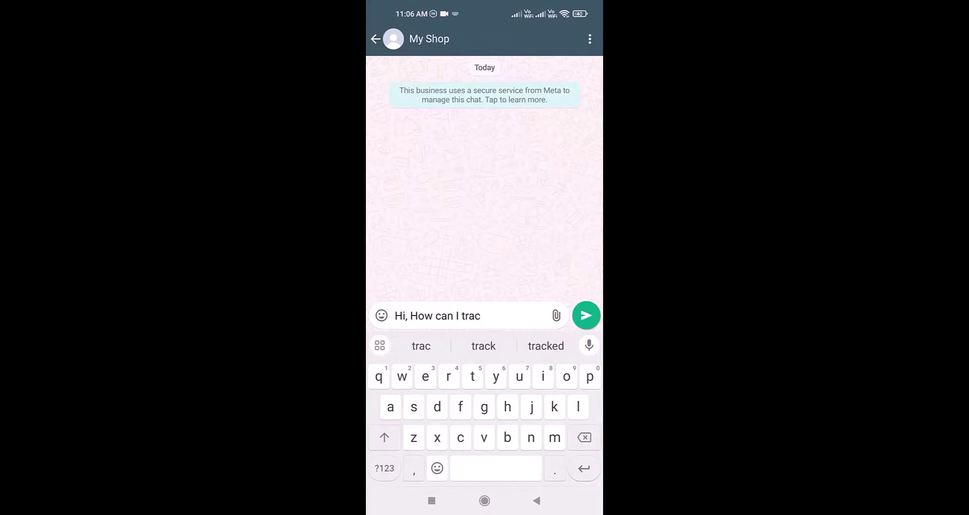
text(k my order)
click(586, 315)
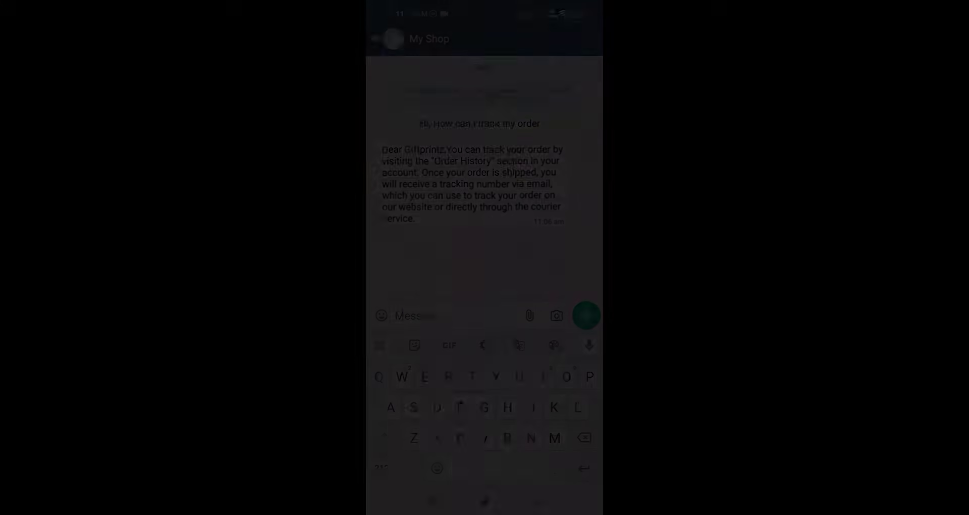
Ask 'Can you send product install video', play the returned video, and reply 'Thanks'.
text(Can you )
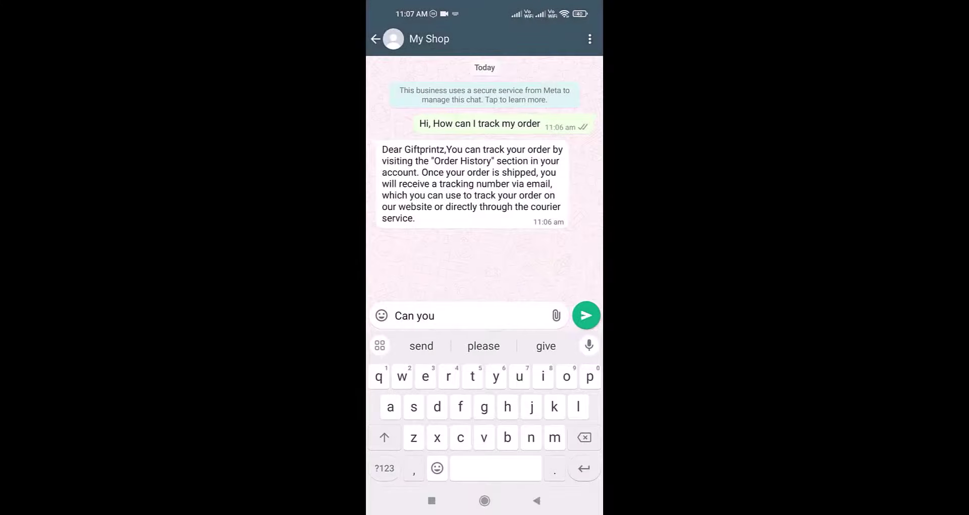
text(send p)
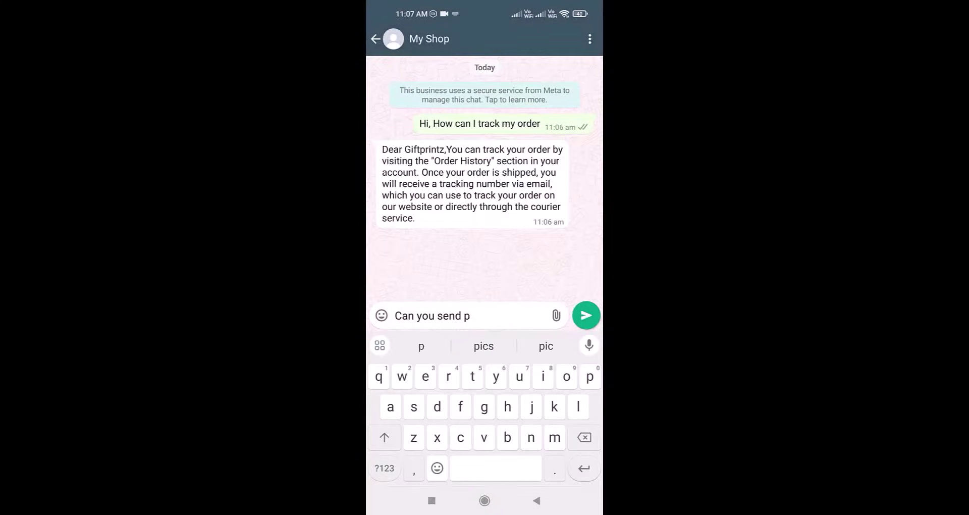
text(roduct install video)
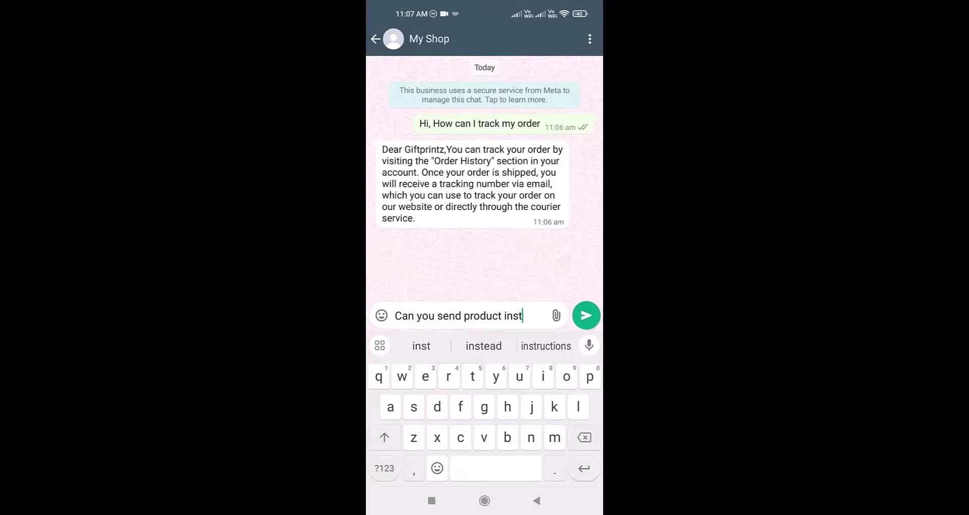
click(586, 315)
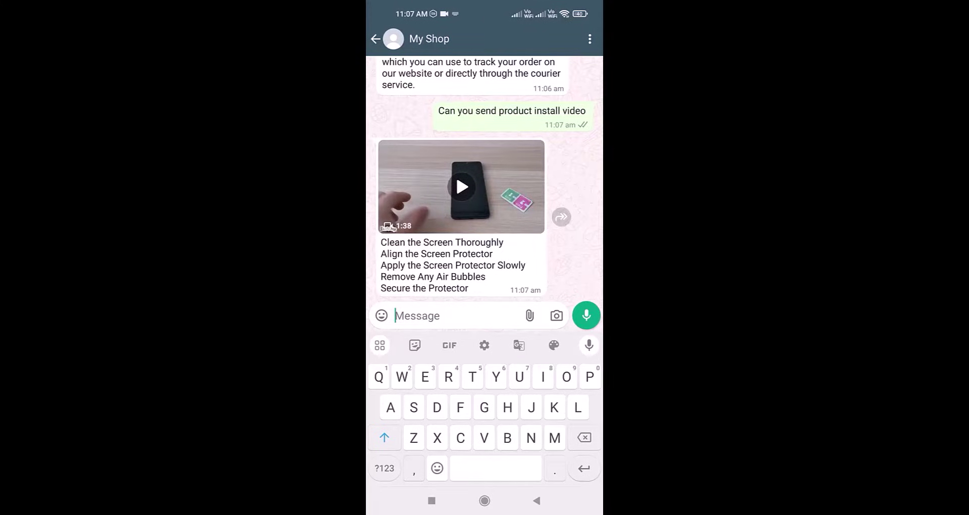
click(461, 187)
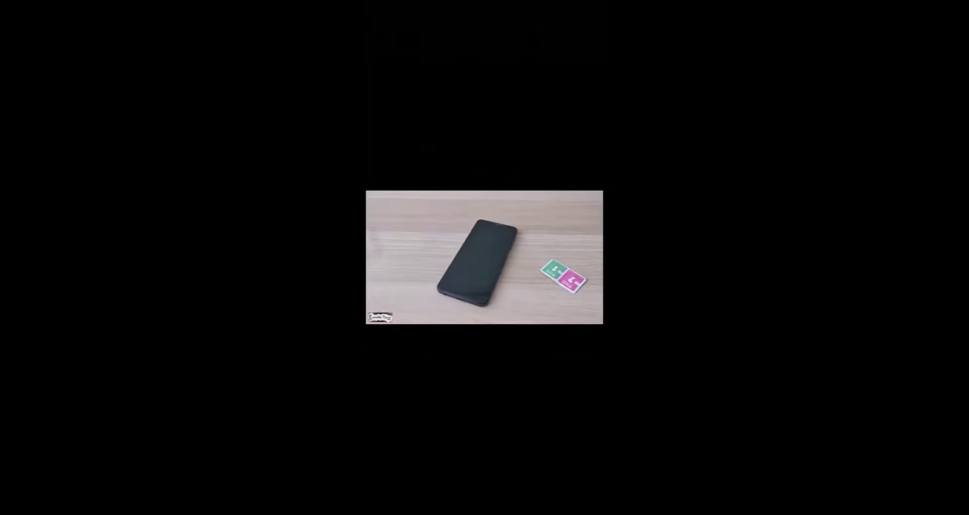
text(T)
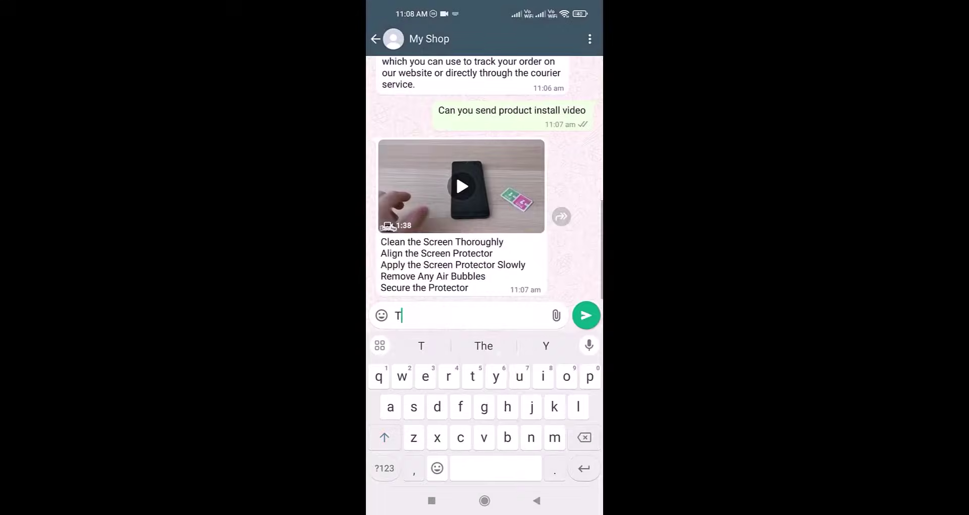
text(ha)
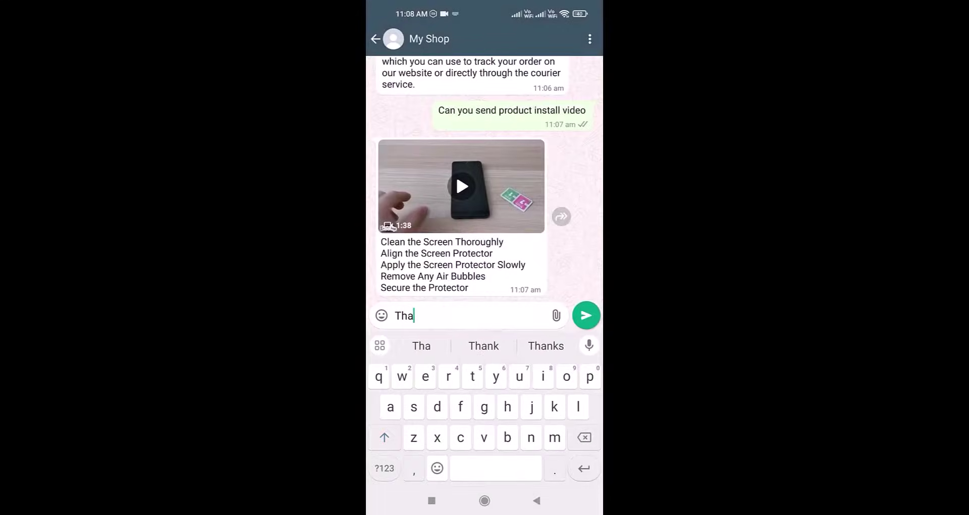
text(nks)
key(Return)
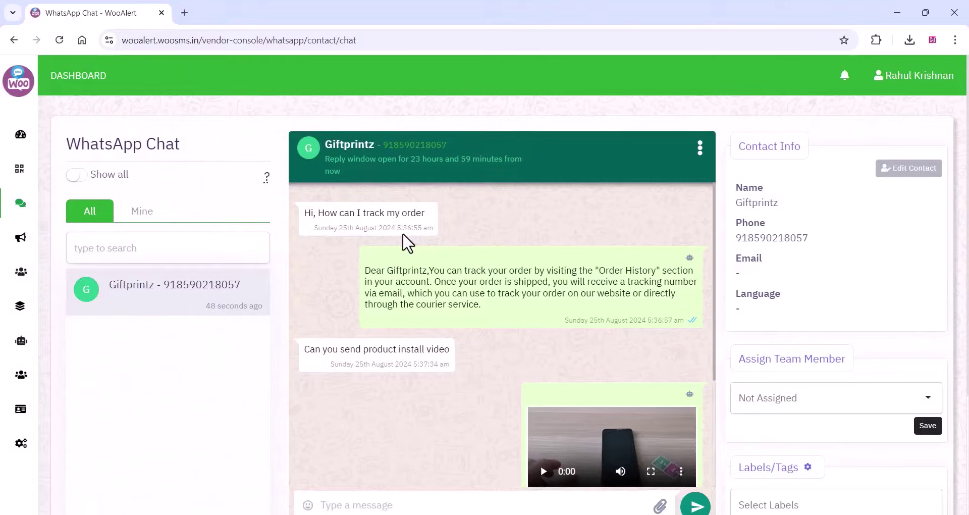
scroll(408, 244, down, 1)
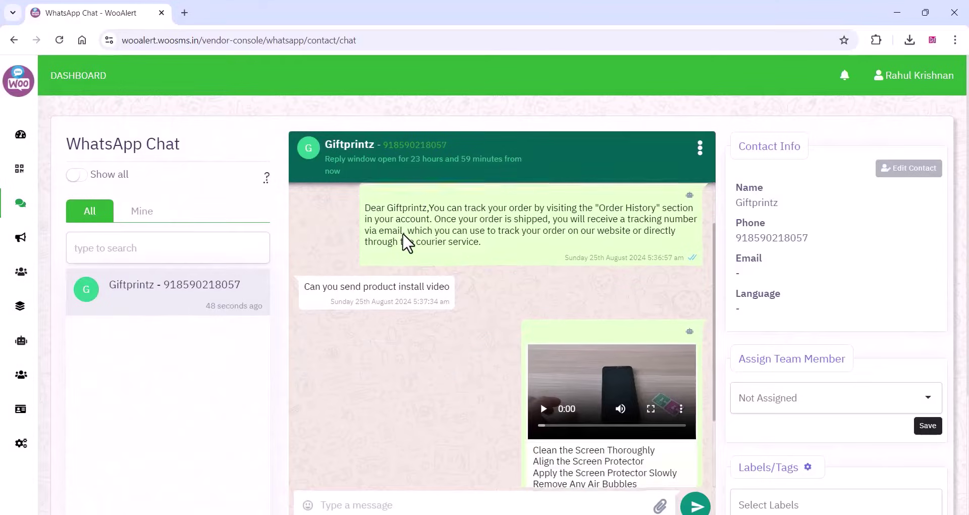
scroll(402, 235, down, 5)
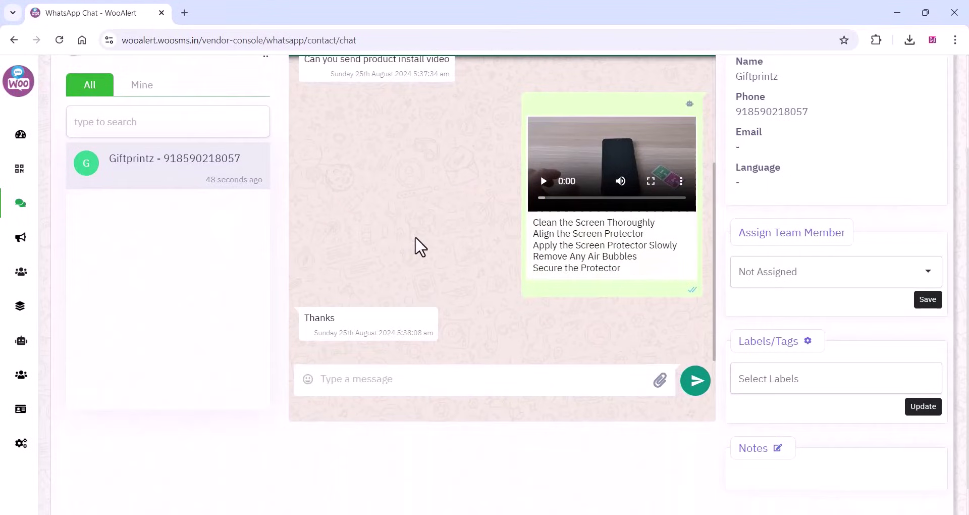
scroll(415, 237, up, 3)
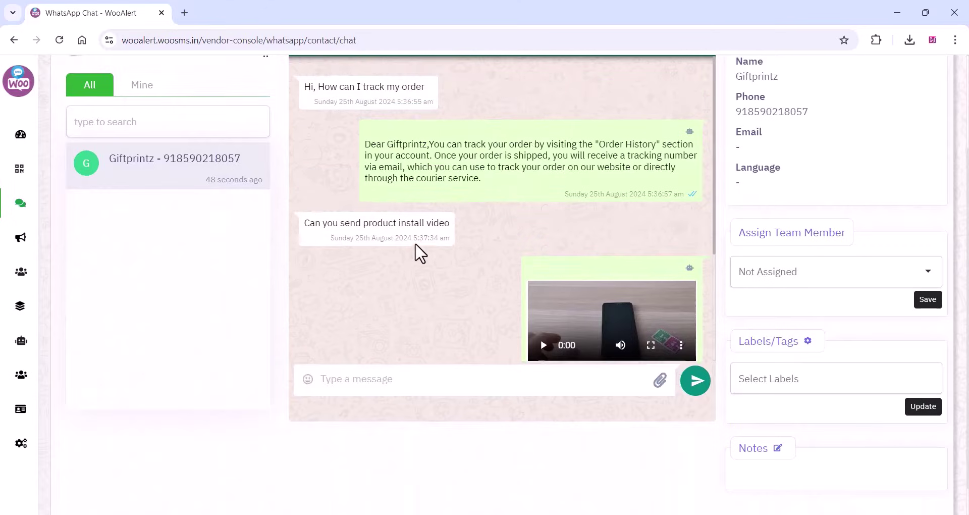
scroll(415, 247, down, 3)
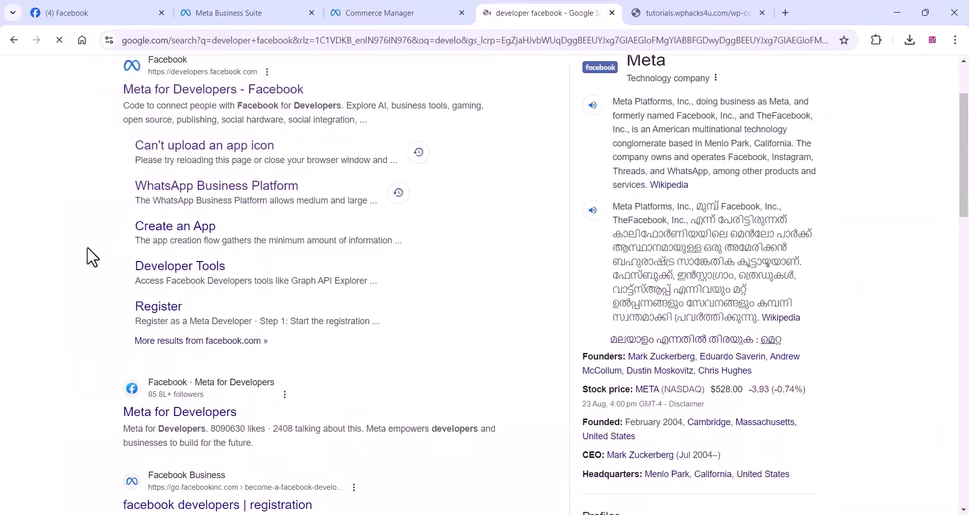
Go to My Apps in Meta for Developers and start Create App.
scroll(86, 255, down, 2)
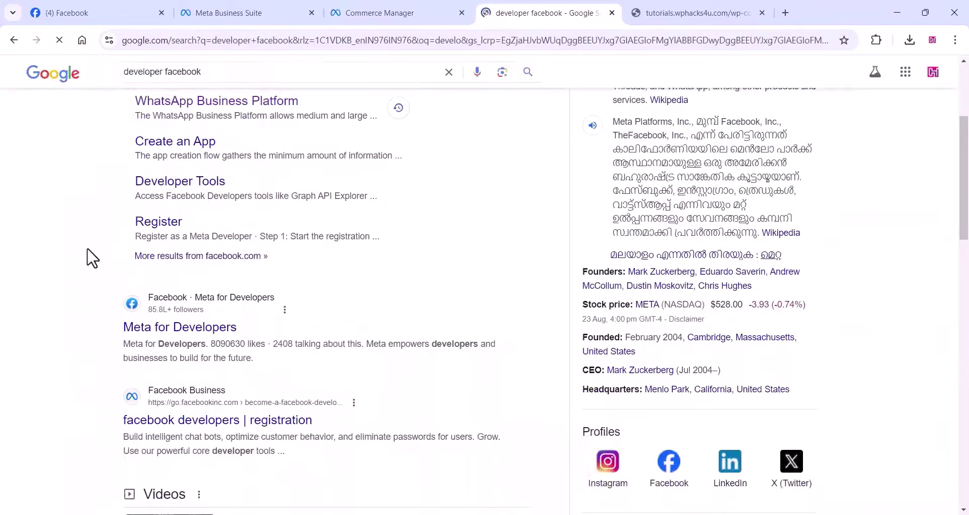
scroll(104, 266, up, 3)
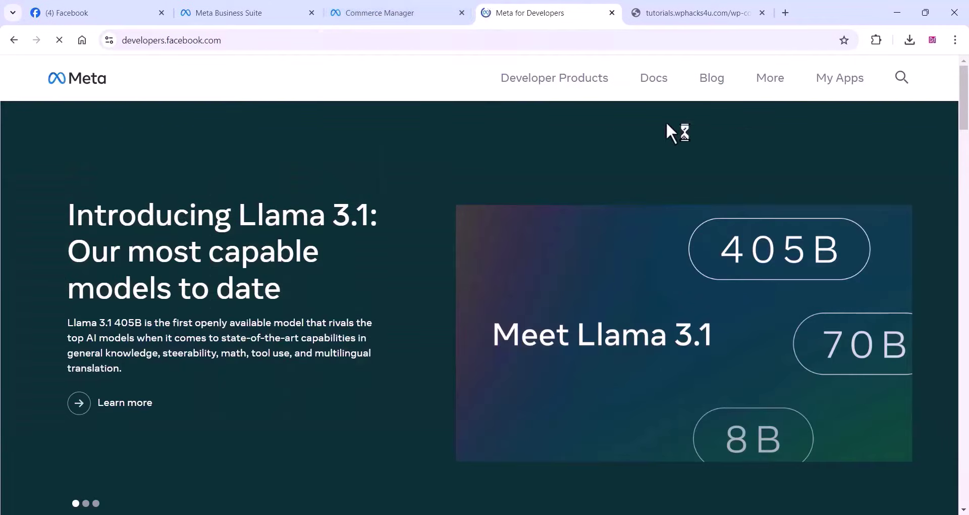
click(835, 89)
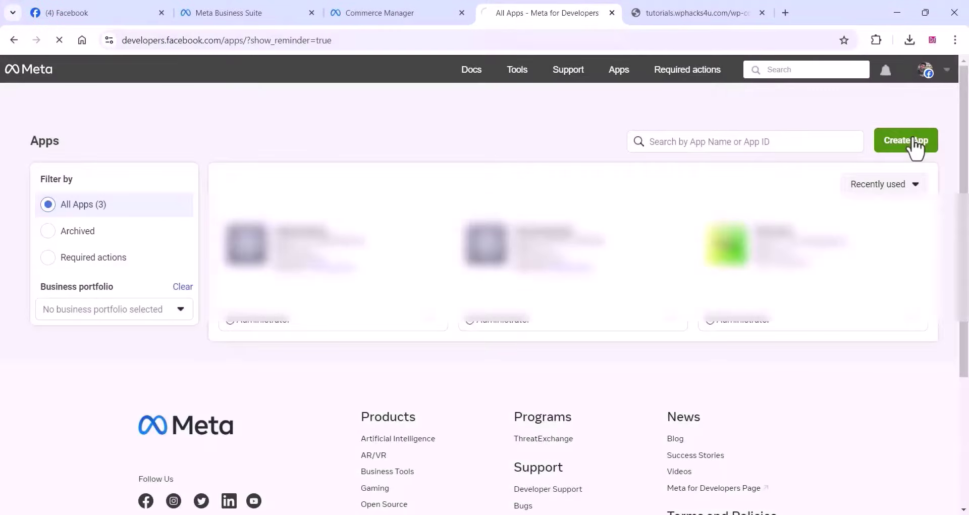
click(915, 144)
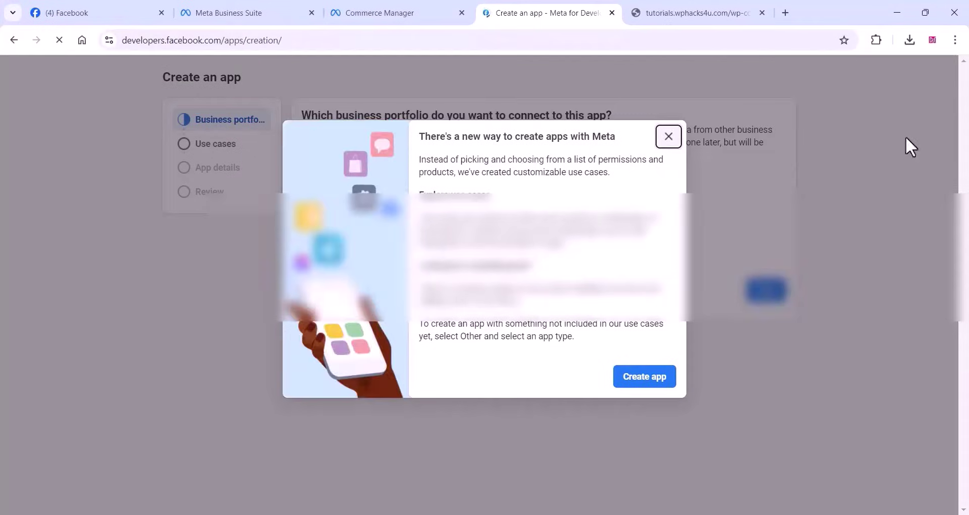
Dismiss the notice, connect the My shop business portfolio, and choose the Other use case.
click(650, 380)
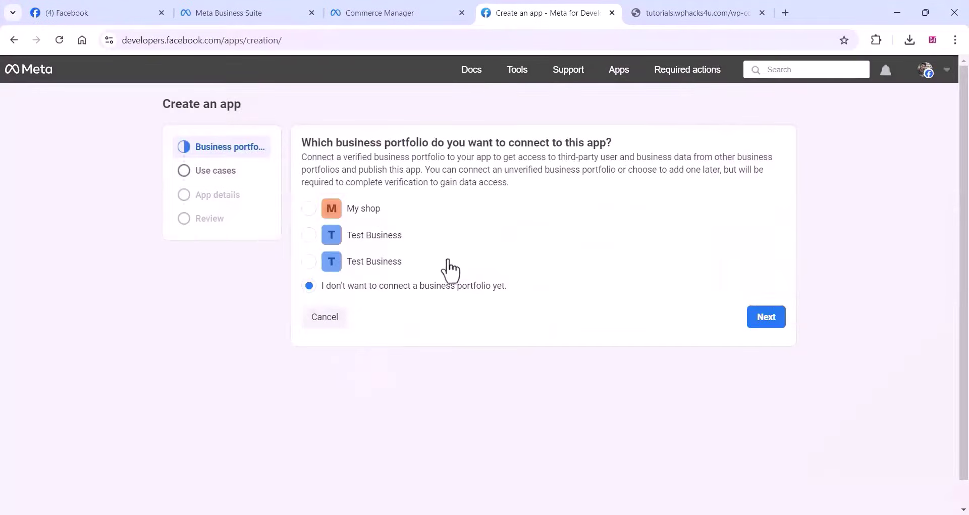
click(307, 208)
click(772, 318)
scroll(530, 335, down, 2)
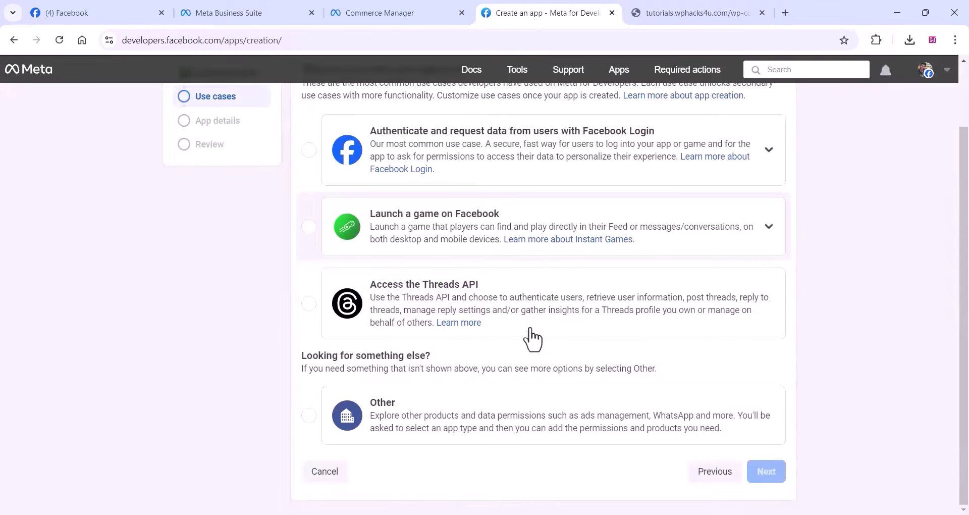
click(309, 416)
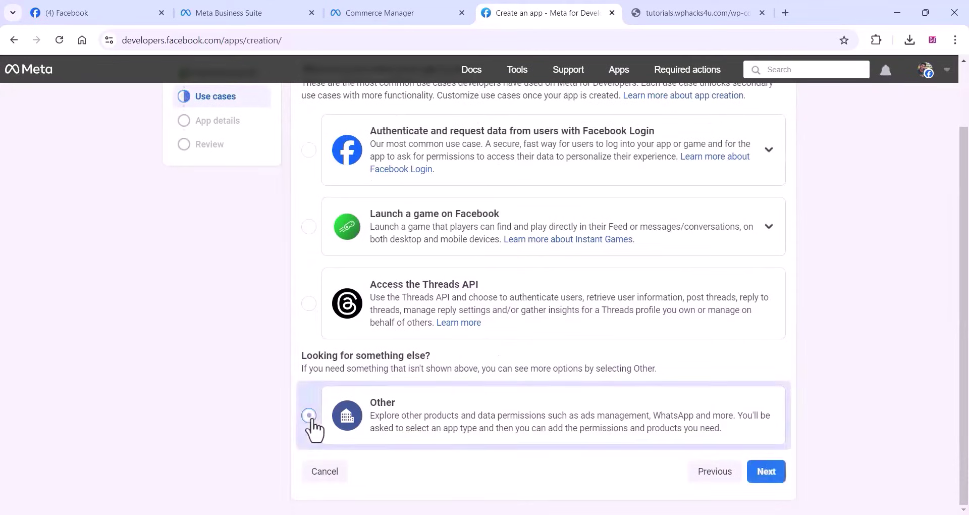
click(770, 473)
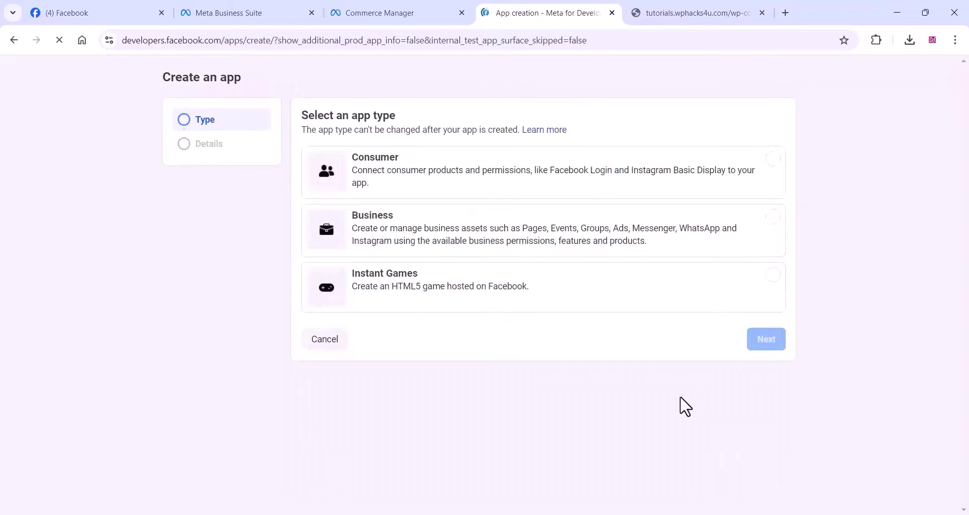
Choose the Business app type and create the app named 'My shop'.
click(423, 248)
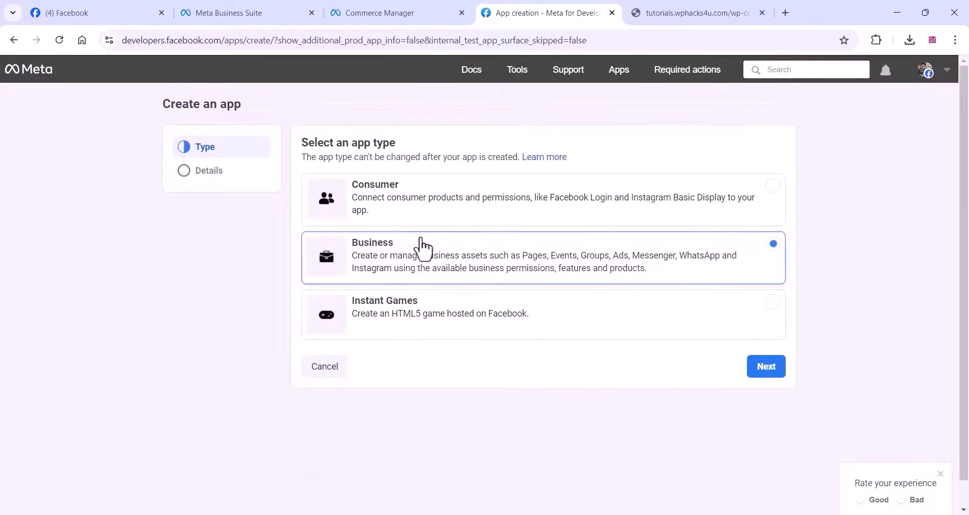
click(771, 375)
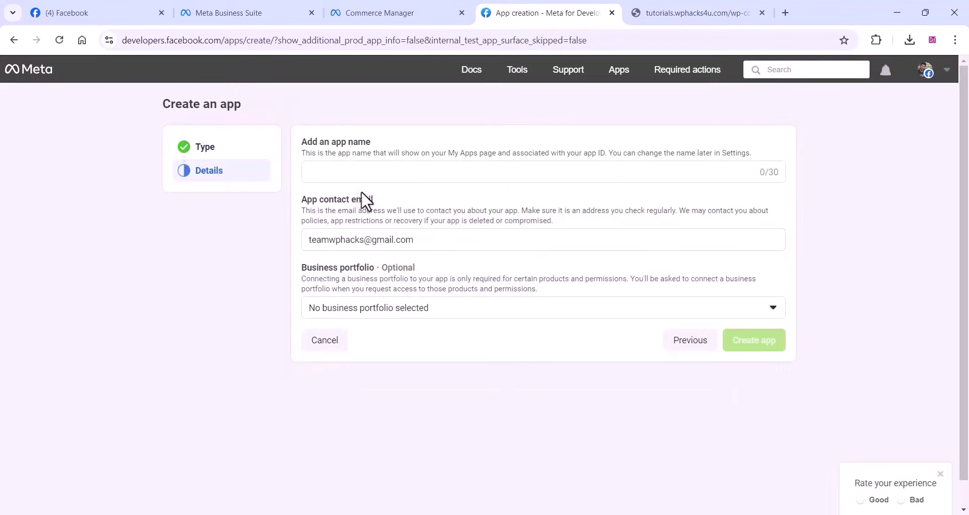
click(336, 175)
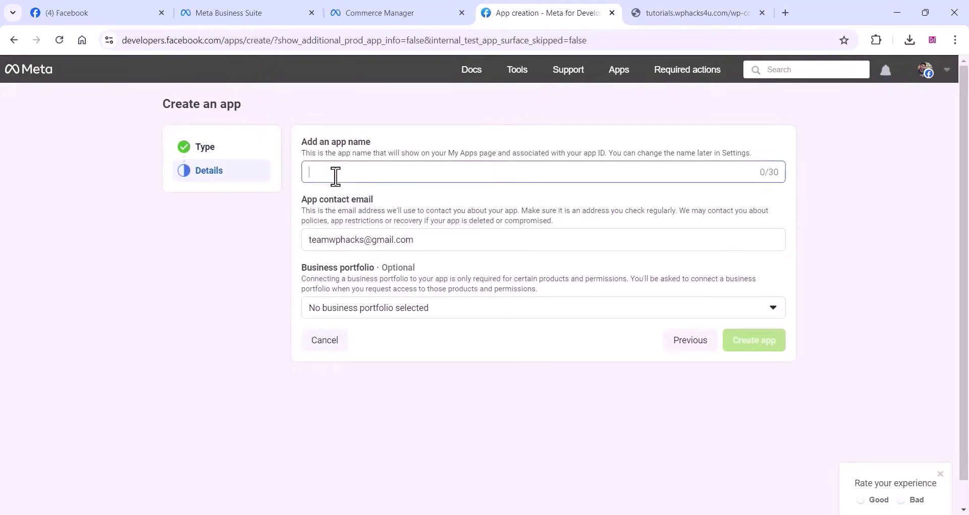
text(My shop)
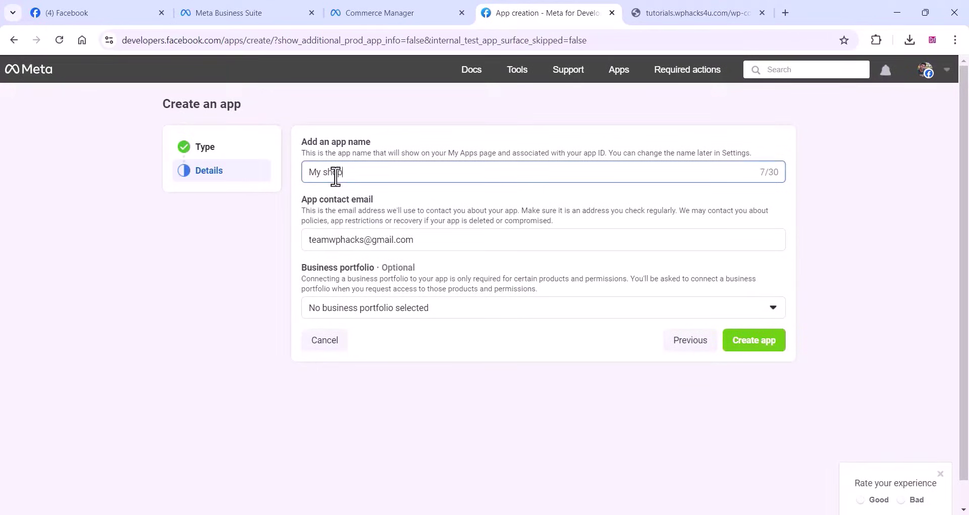
click(771, 344)
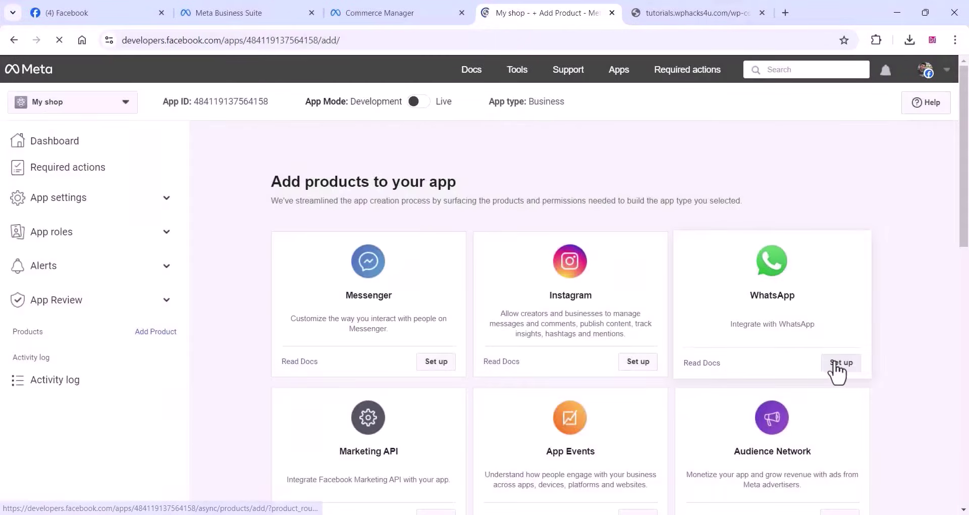
Set up WhatsApp on the app using the My shop business portfolio.
click(834, 366)
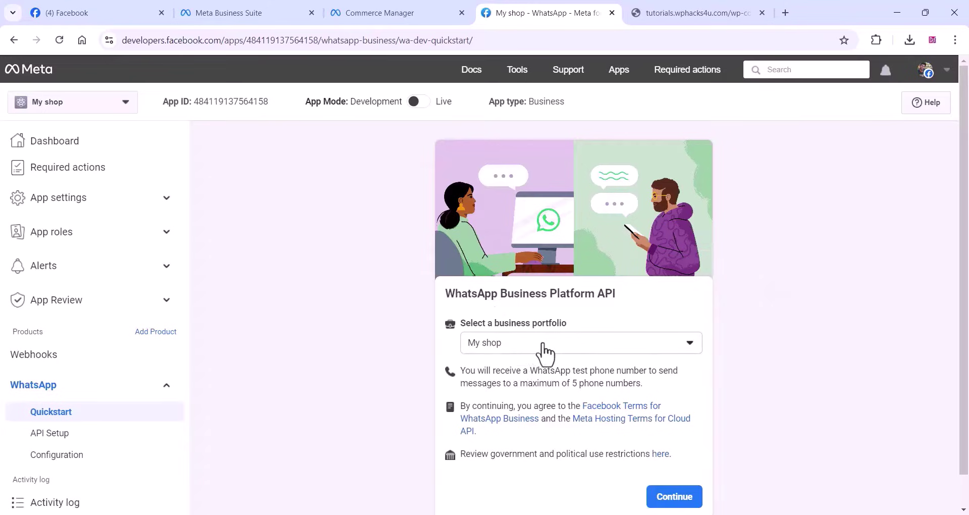
click(675, 498)
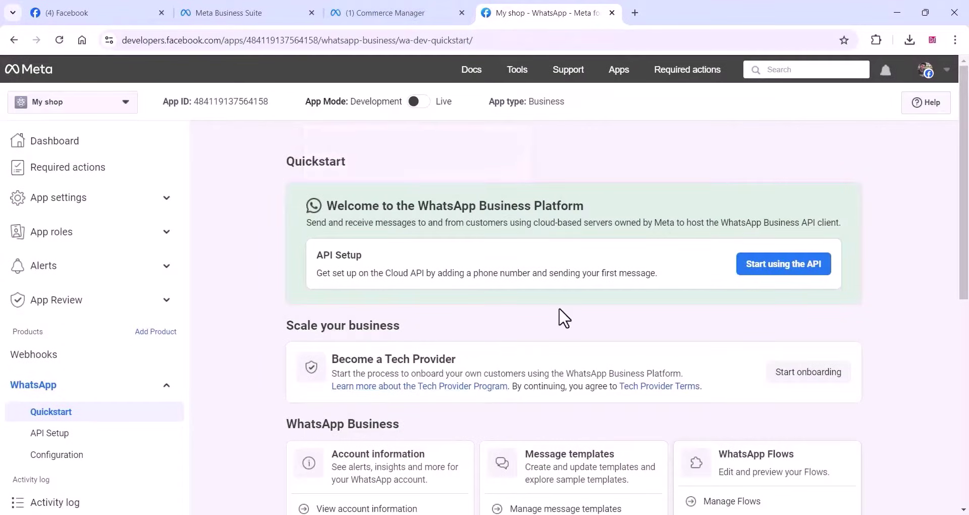
On API Setup, add a recipient phone number with India's +91 country code.
click(772, 273)
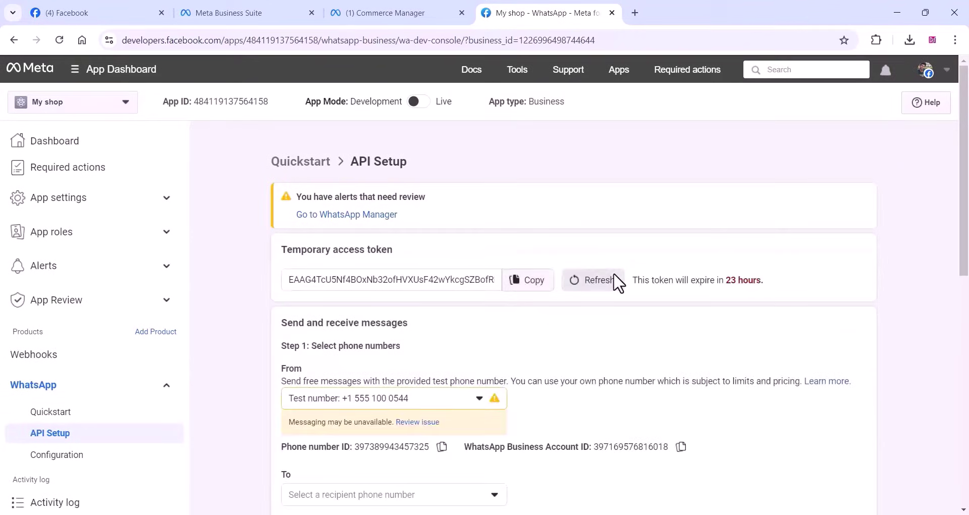
scroll(606, 340, down, 5)
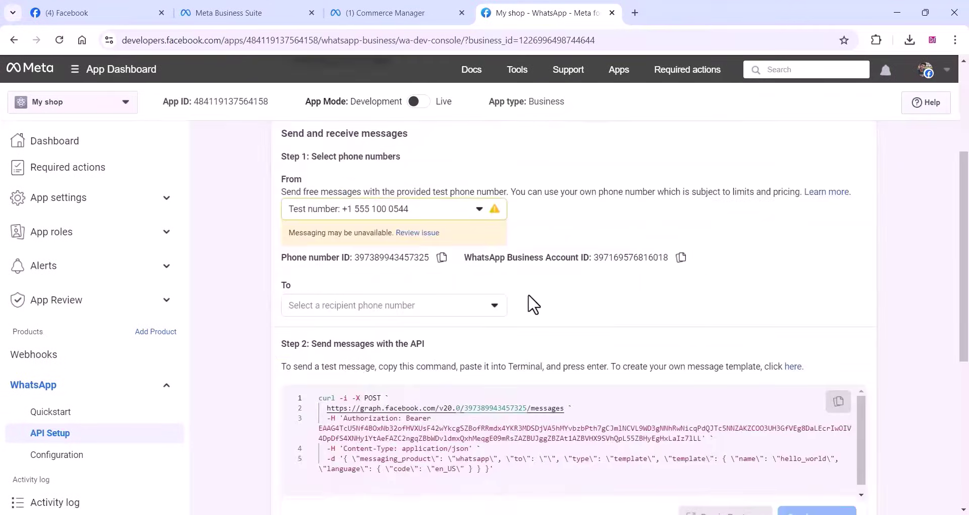
scroll(530, 298, down, 3)
click(326, 188)
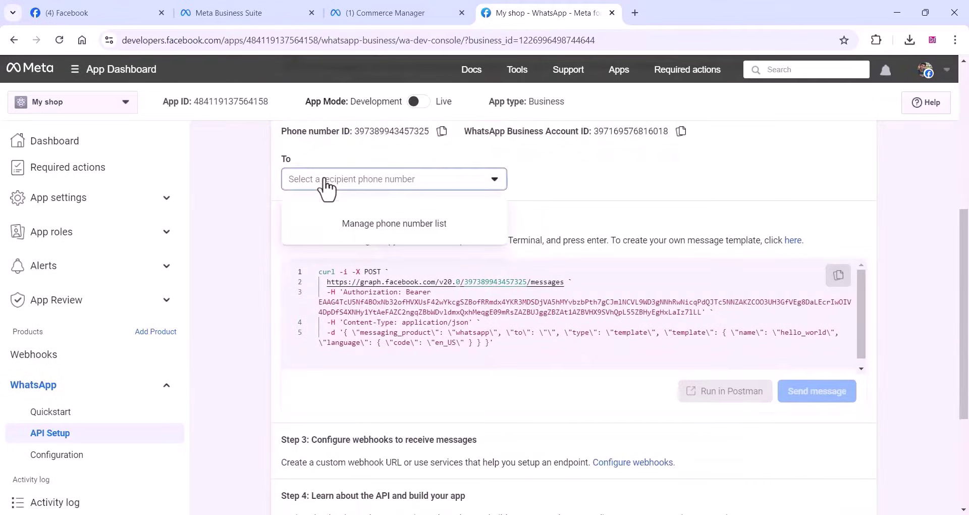
click(372, 228)
click(352, 235)
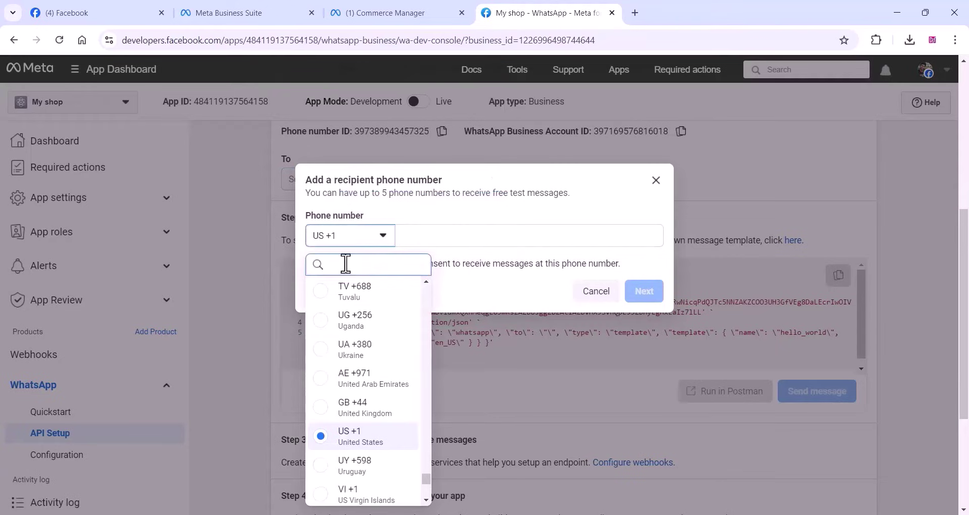
text(ind)
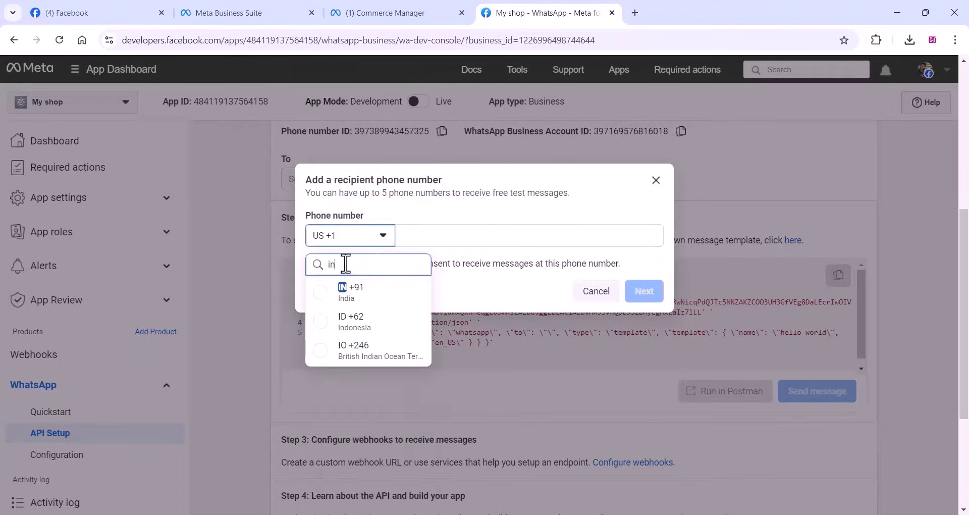
click(324, 298)
Enter the recipient number, submit its verification code, and send the test message.
click(429, 237)
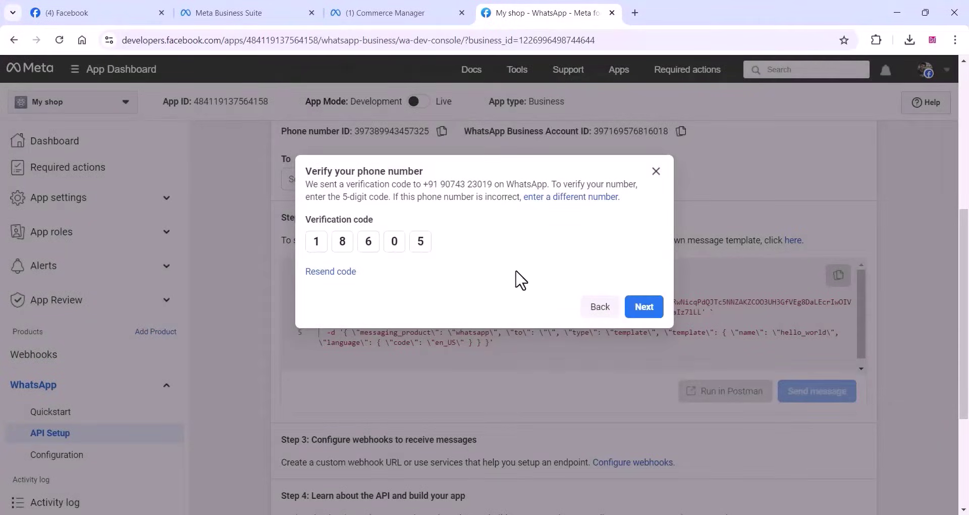
click(642, 308)
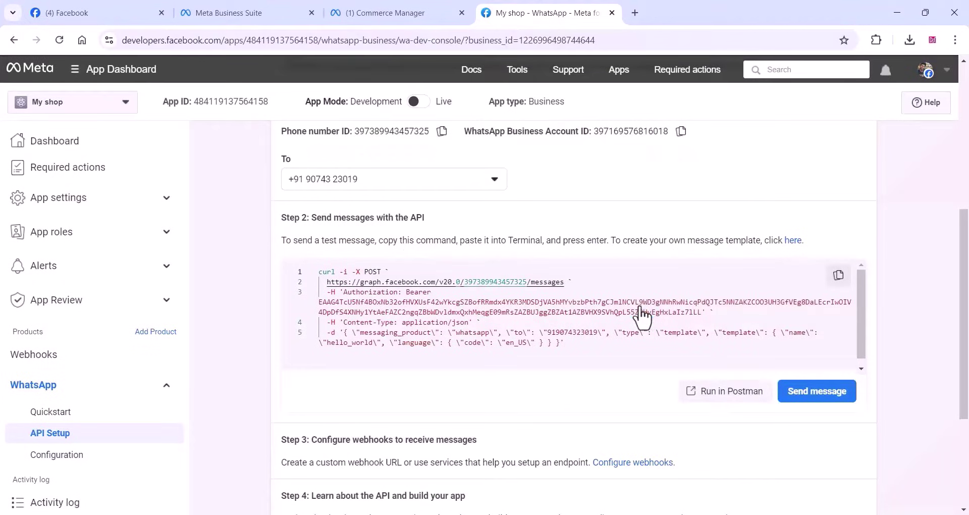
click(814, 398)
scroll(431, 407, up, 1)
scroll(432, 407, up, 5)
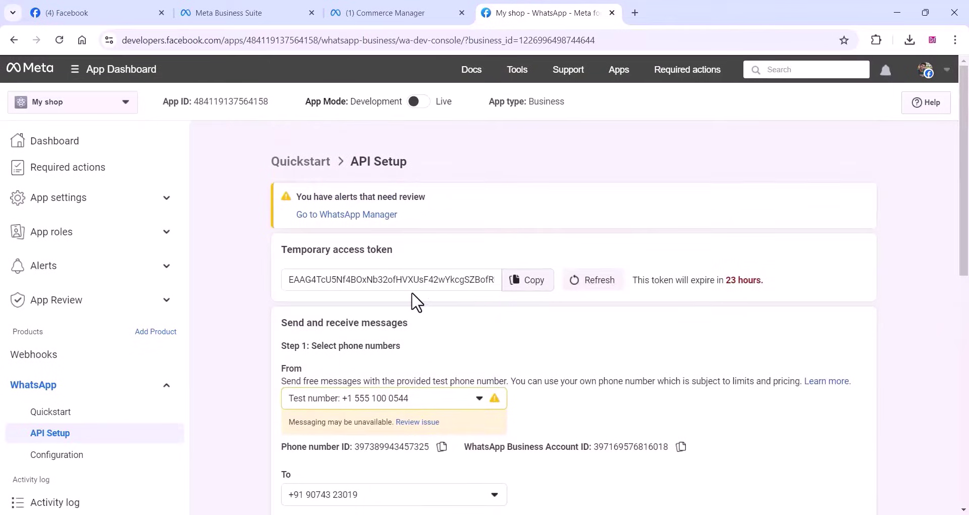
scroll(417, 303, down, 1)
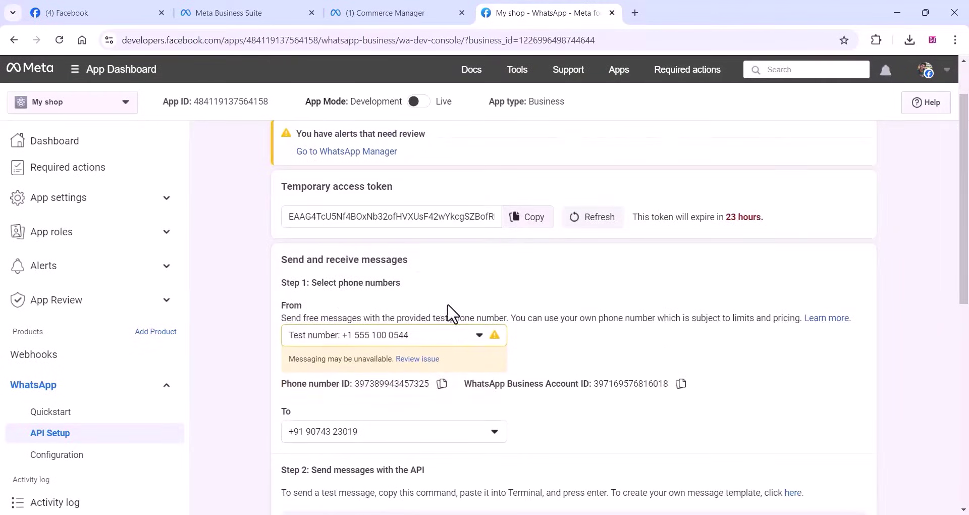
Add a sender phone number, entering the business name and India as country.
click(459, 342)
click(399, 413)
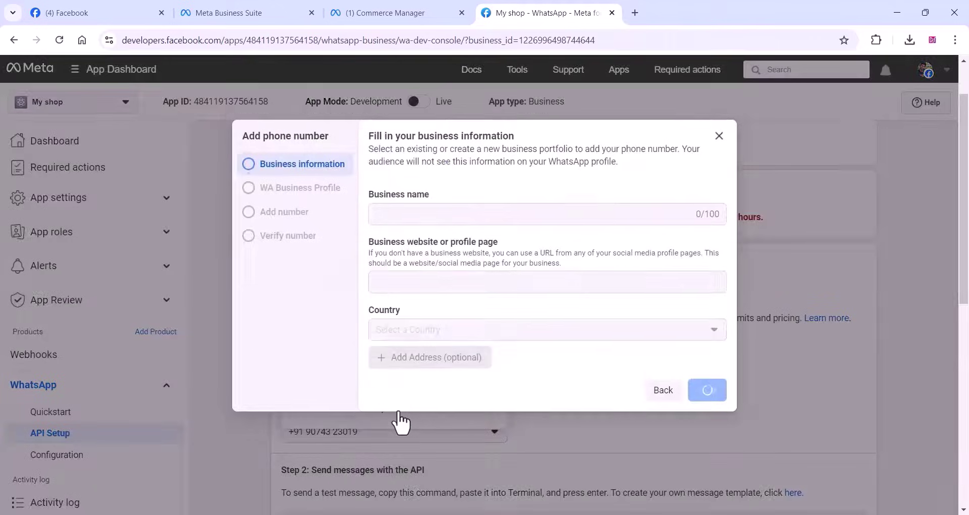
click(405, 219)
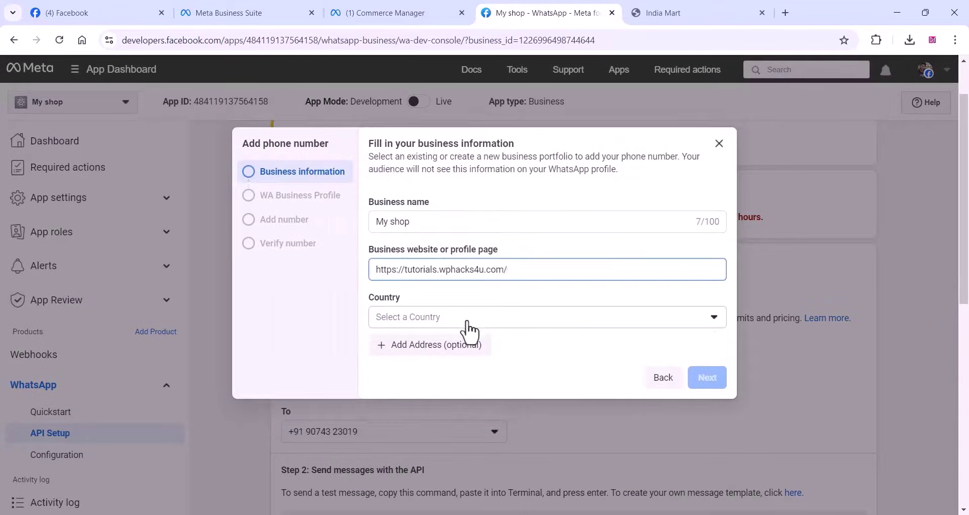
click(467, 326)
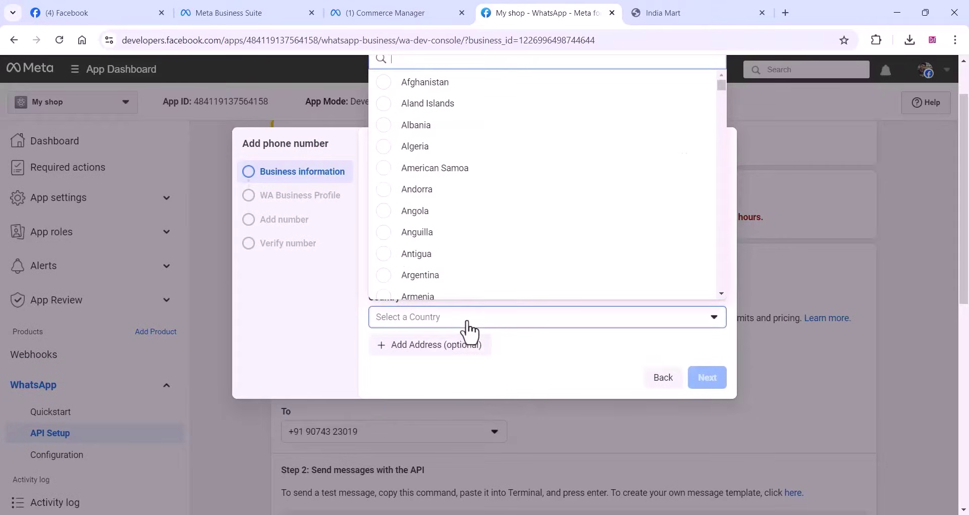
text(ind)
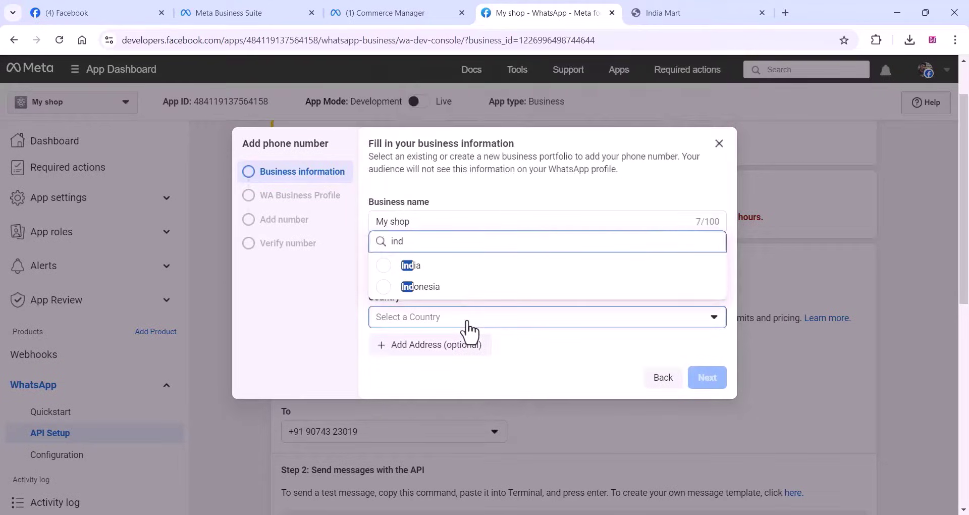
click(390, 266)
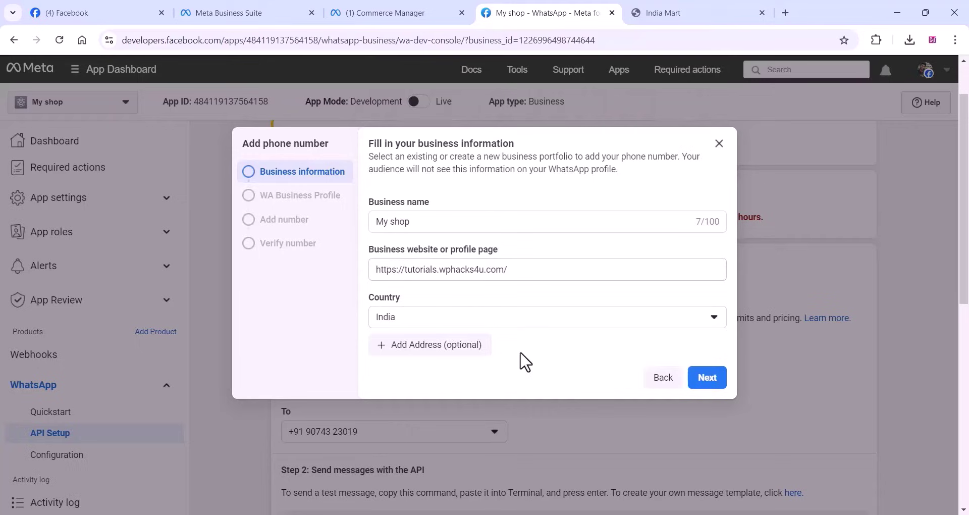
click(709, 380)
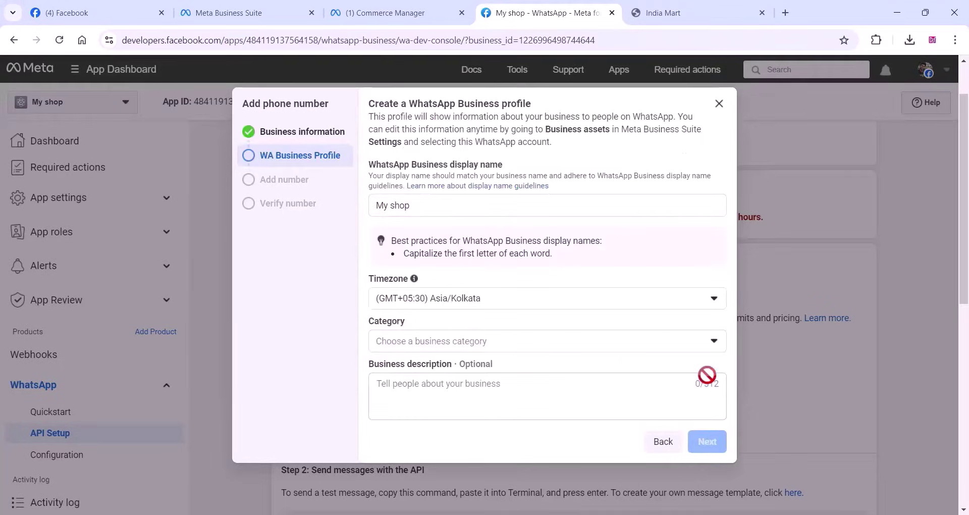
Set the WhatsApp business profile category to Shopping and Retail.
click(457, 347)
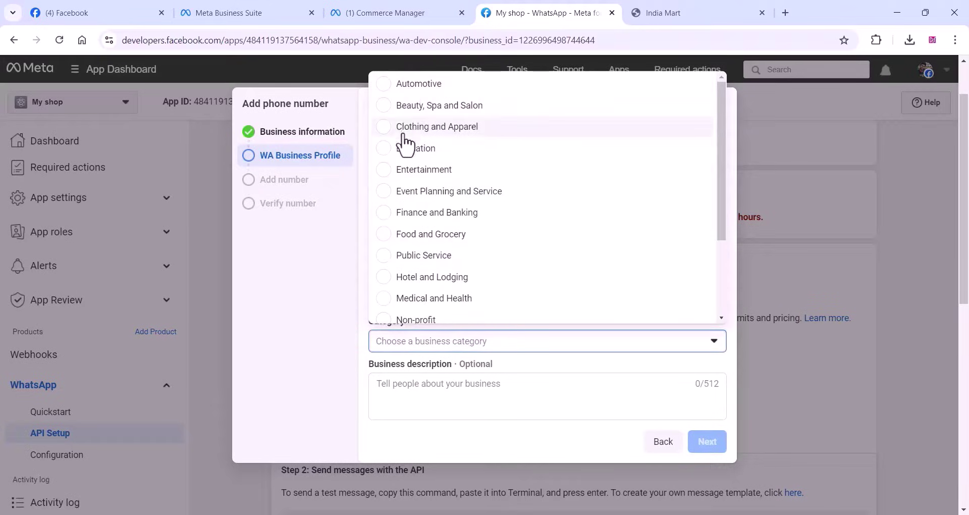
scroll(406, 227, down, 1)
scroll(407, 234, down, 1)
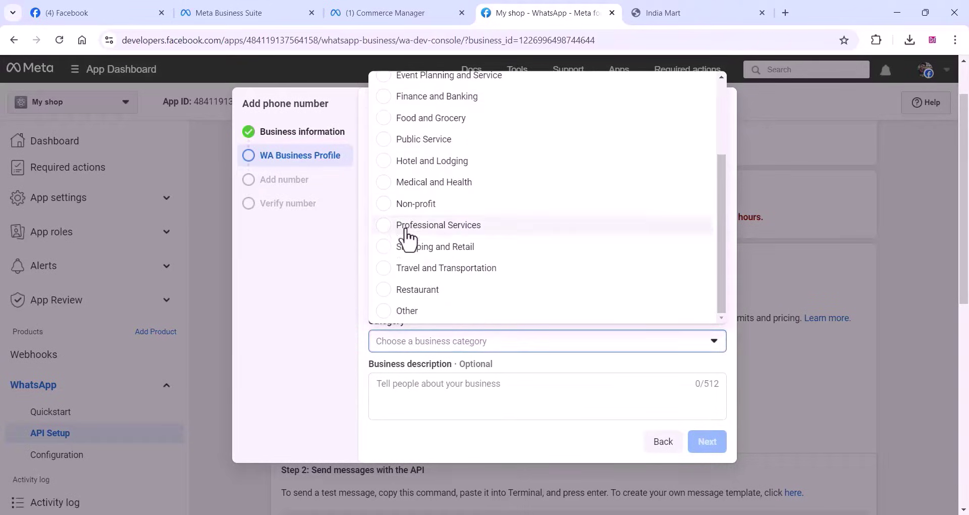
scroll(407, 214, down, 1)
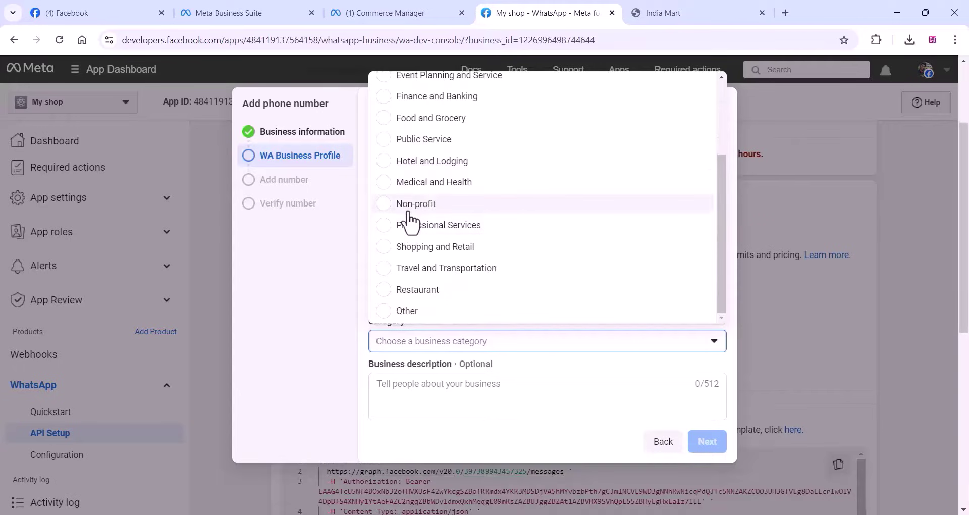
click(397, 248)
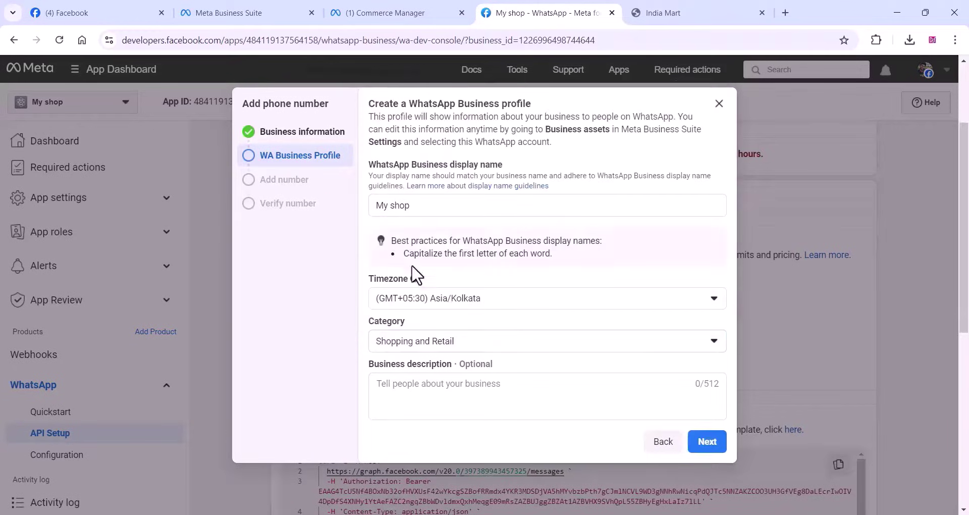
click(715, 448)
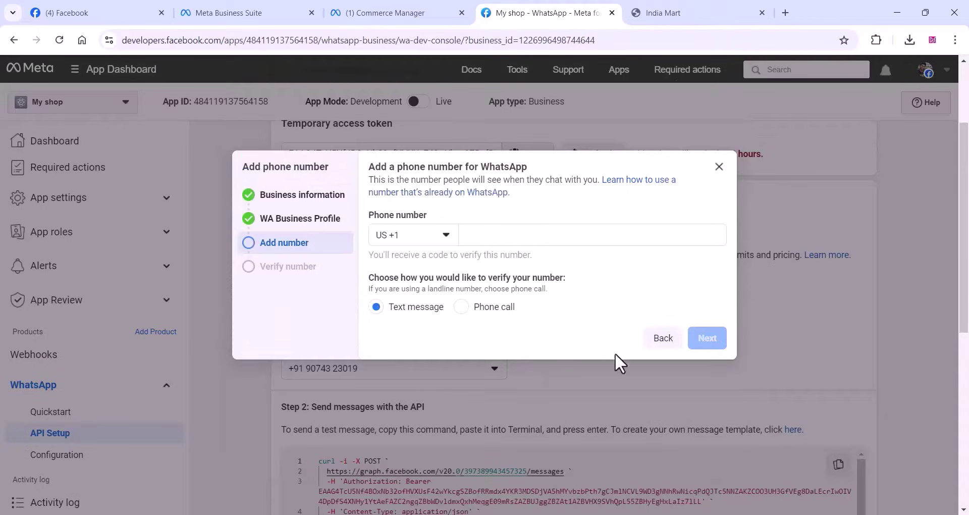
Enter the business phone number with India's +91 code and submit its verification code.
click(419, 242)
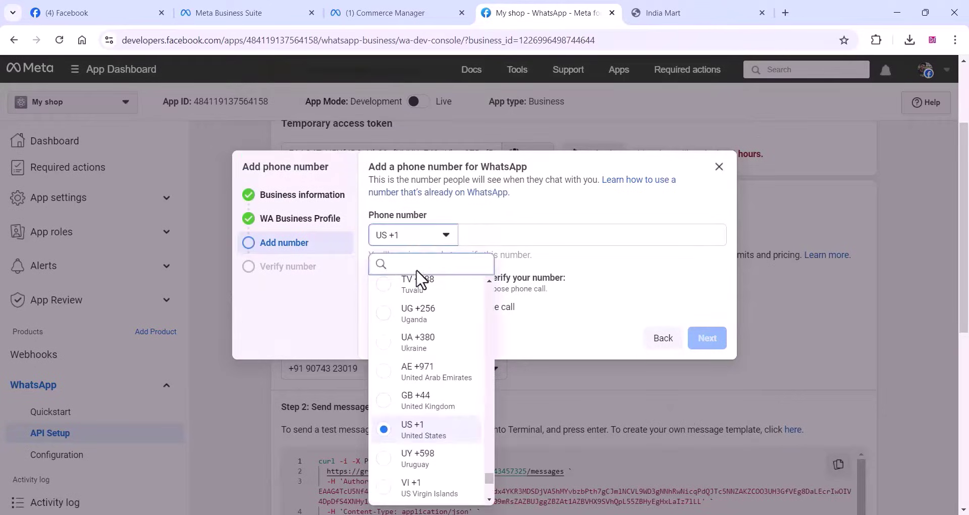
text(ind)
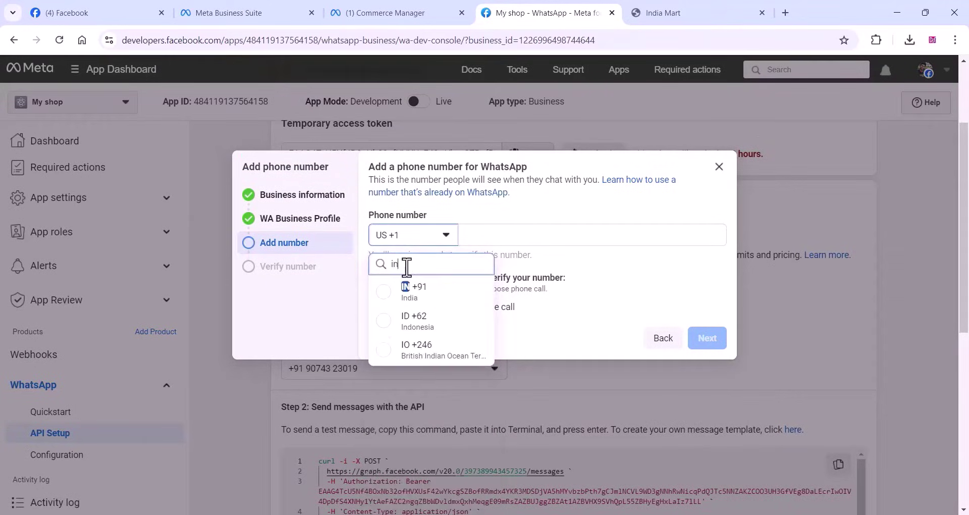
click(396, 295)
click(505, 239)
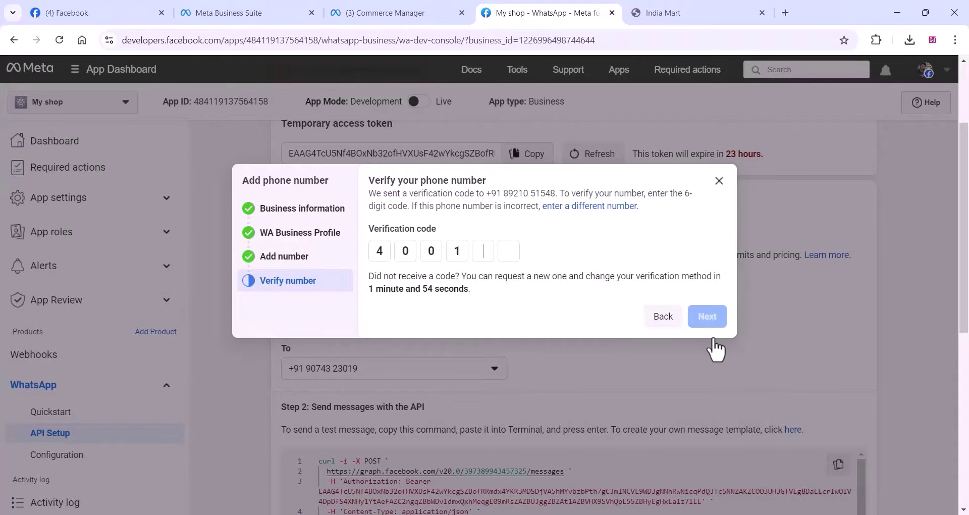
text(01)
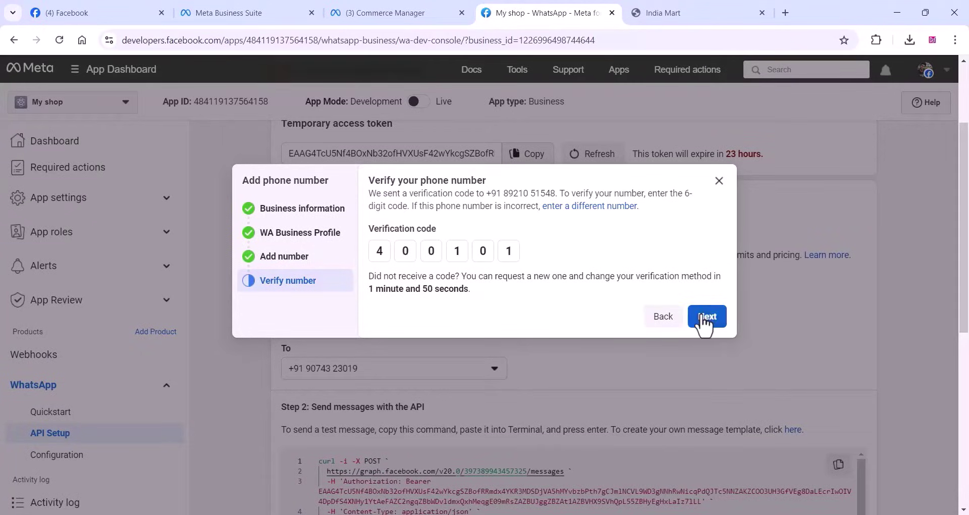
click(703, 319)
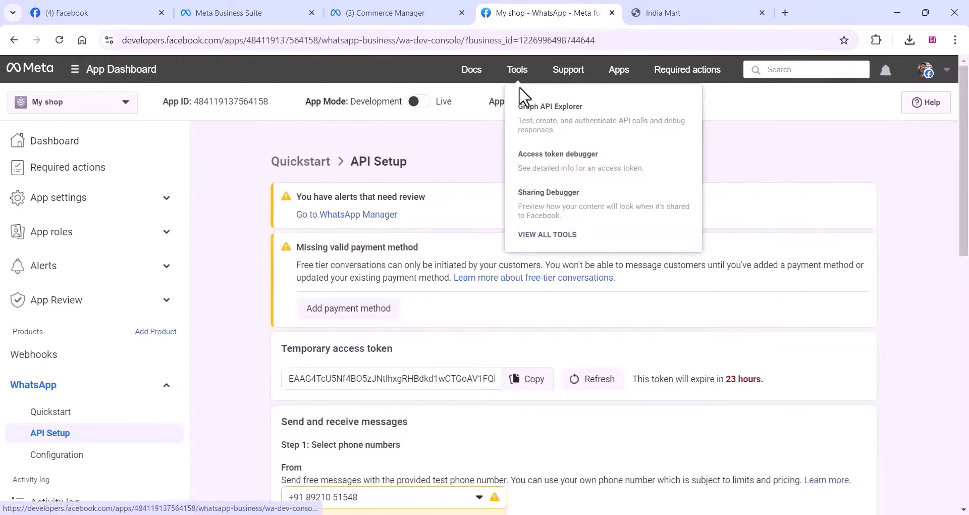
Set My shop's payment info to India, Indian Rupee and Asia/Kolkata, continuing to the card step.
scroll(422, 403, down, 5)
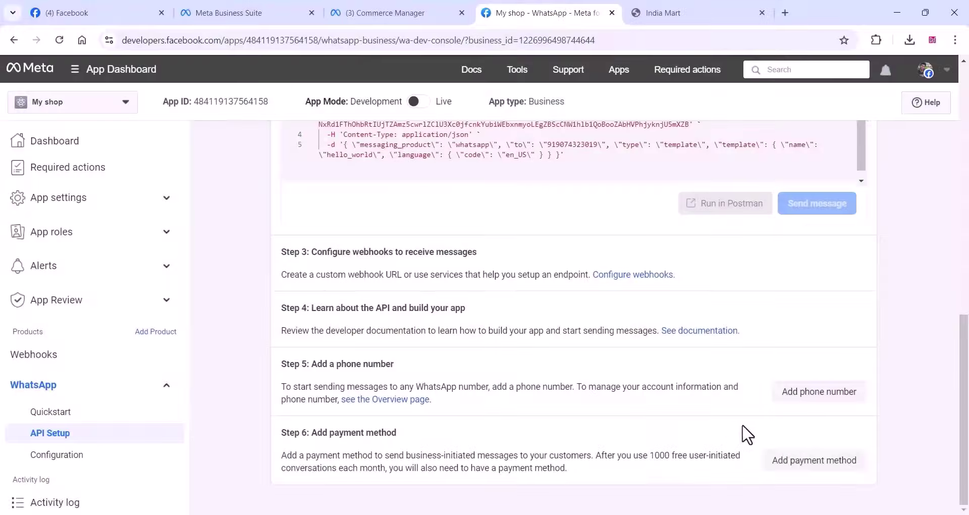
click(793, 467)
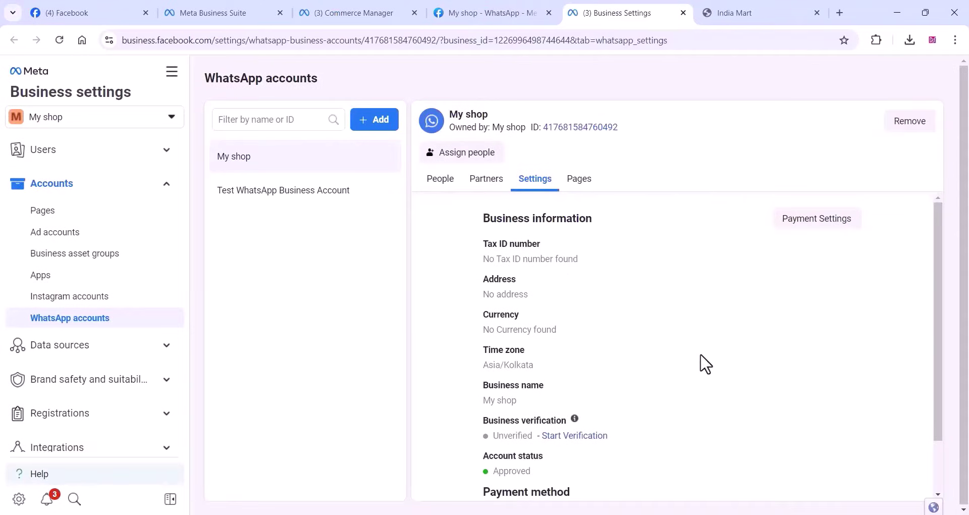
scroll(672, 354, down, 3)
scroll(672, 353, up, 3)
click(832, 216)
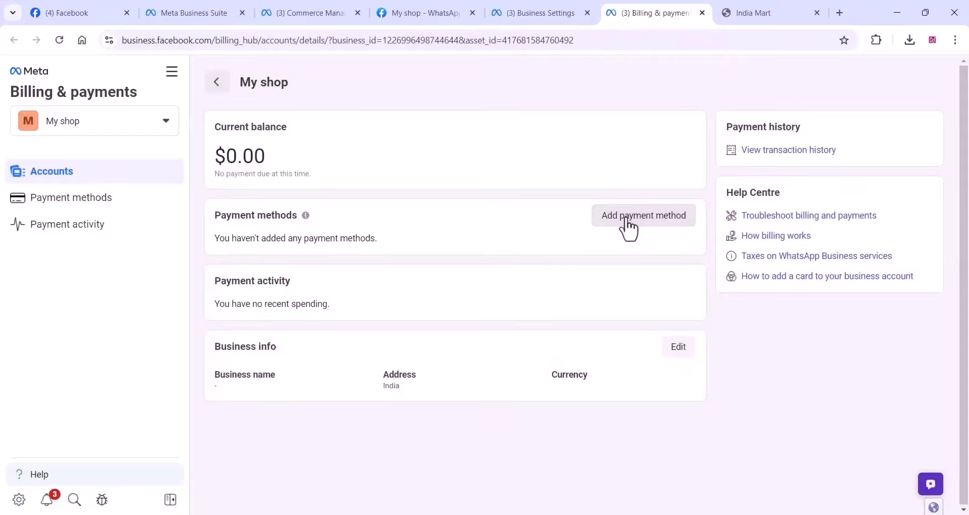
click(626, 225)
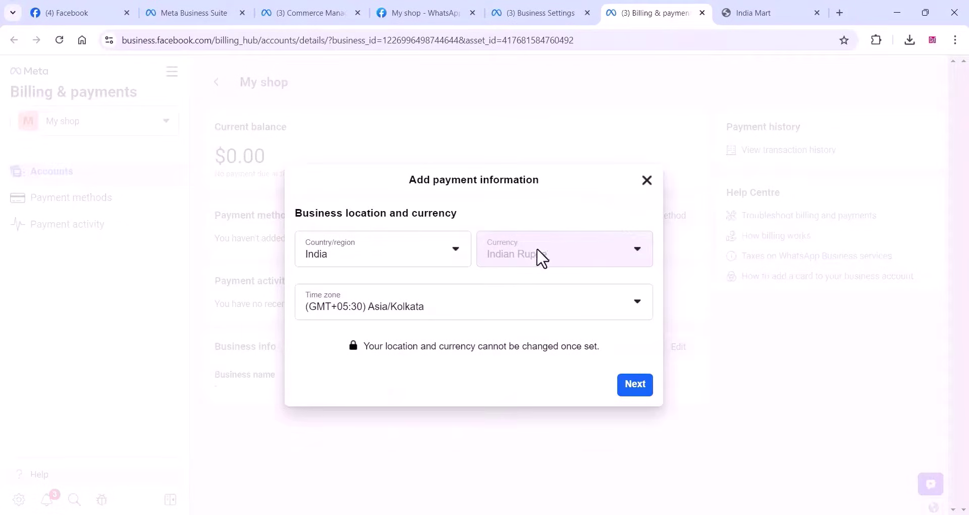
click(640, 388)
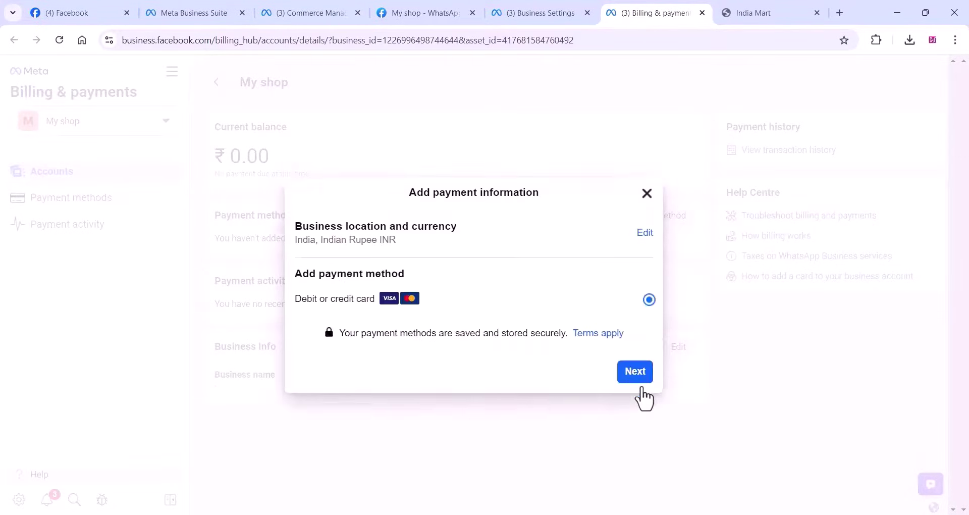
click(636, 372)
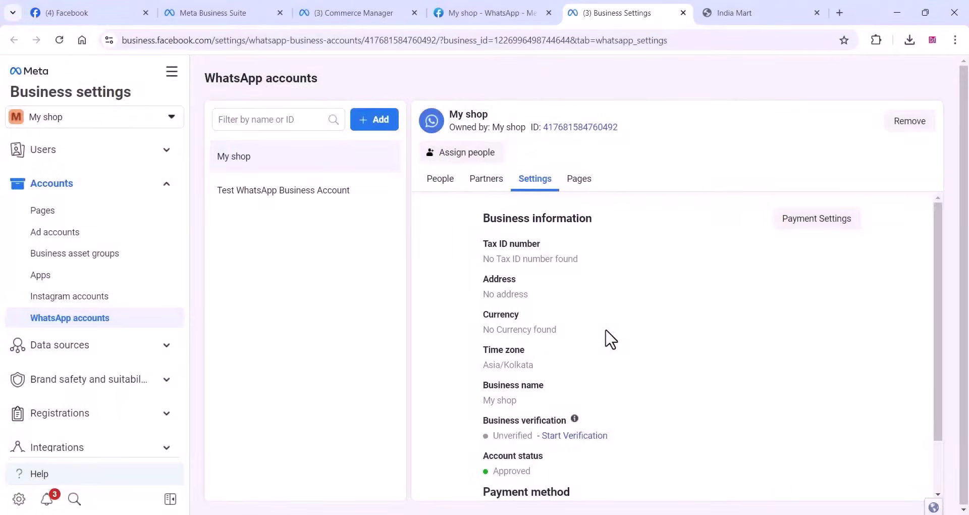
Start verifying My shop as a not-yet-registered sole proprietorship located in India.
scroll(611, 339, down, 1)
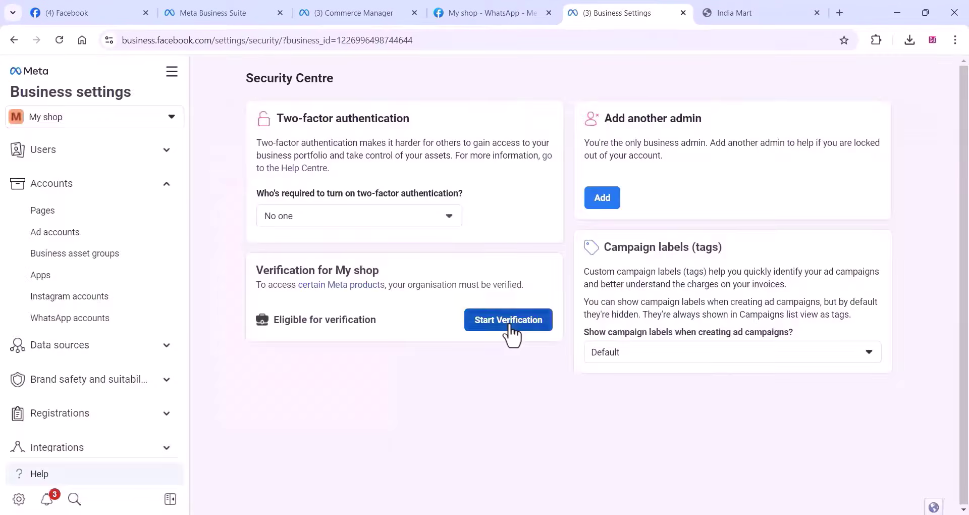
click(509, 320)
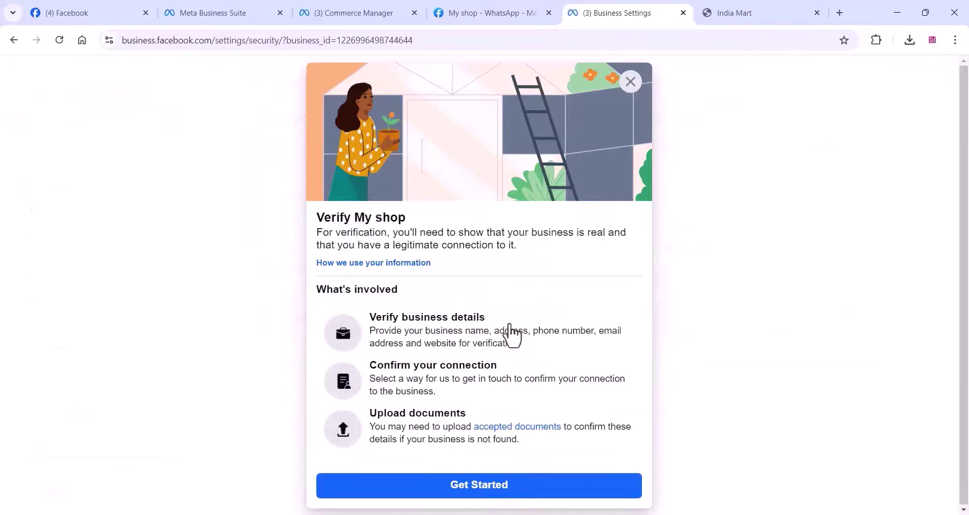
click(469, 486)
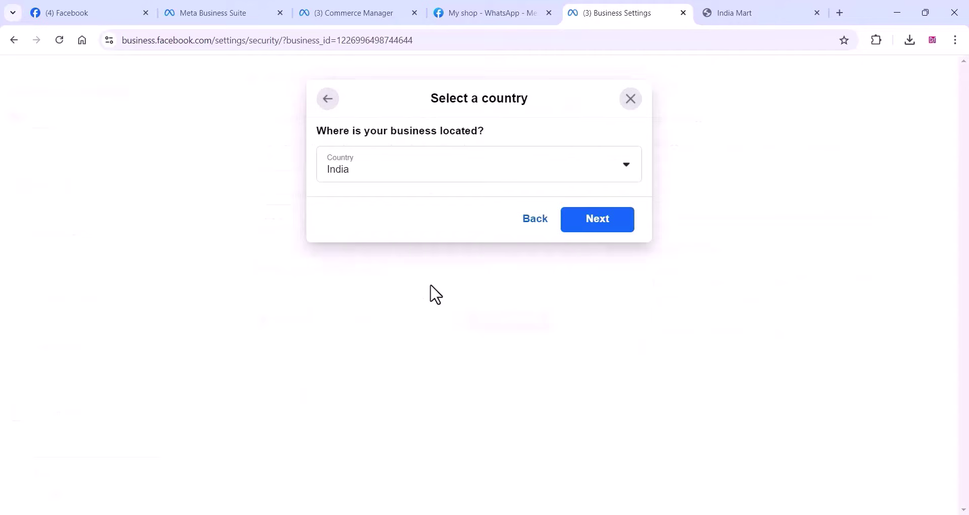
click(588, 227)
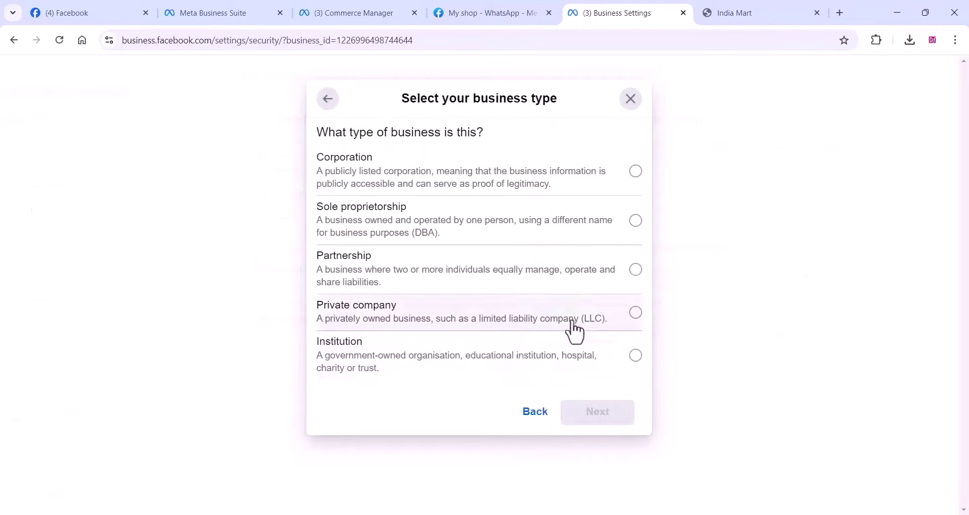
click(636, 222)
click(589, 415)
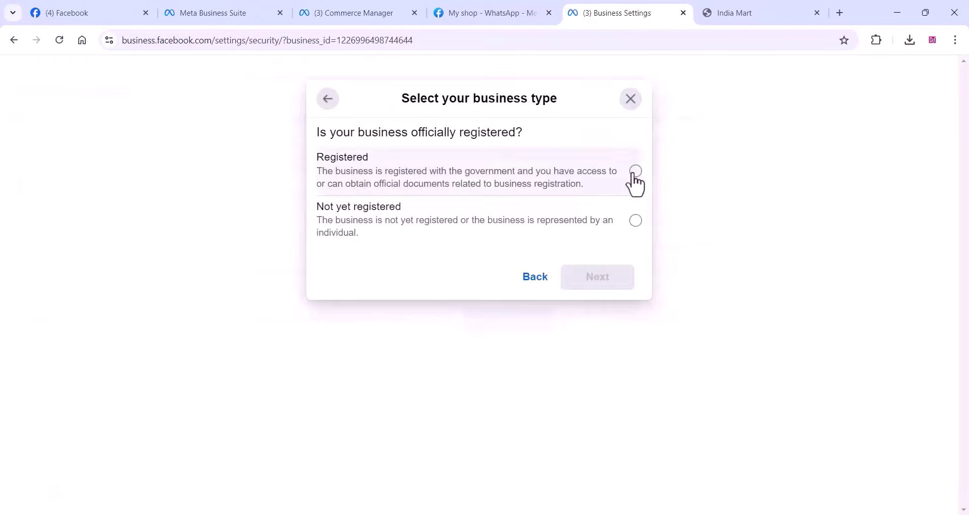
click(634, 174)
click(601, 233)
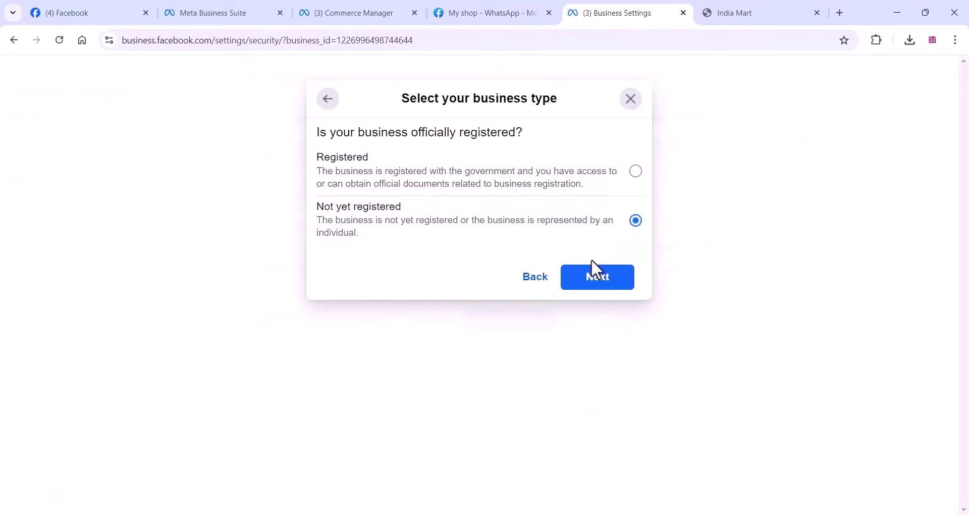
click(595, 284)
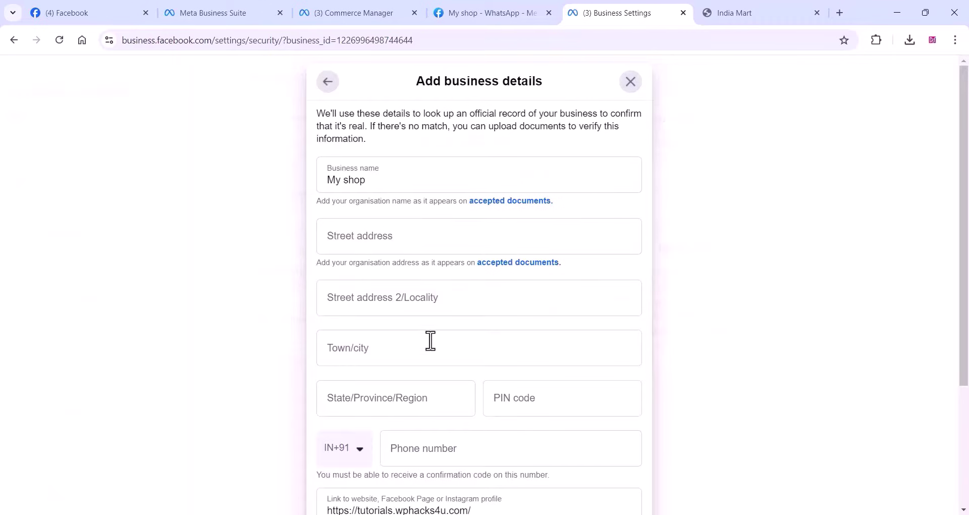
Choose Email as the contact method and GST registration certificate as the document.
scroll(431, 348, down, 3)
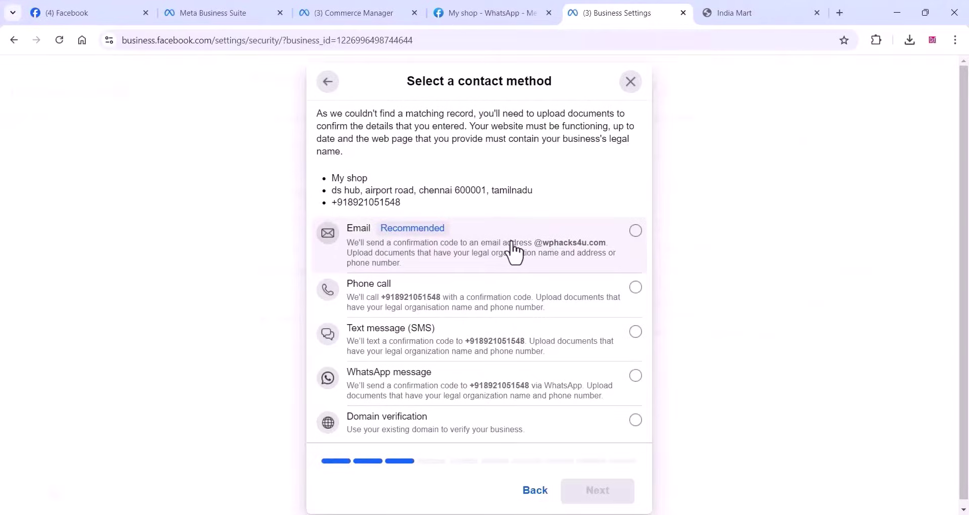
click(605, 252)
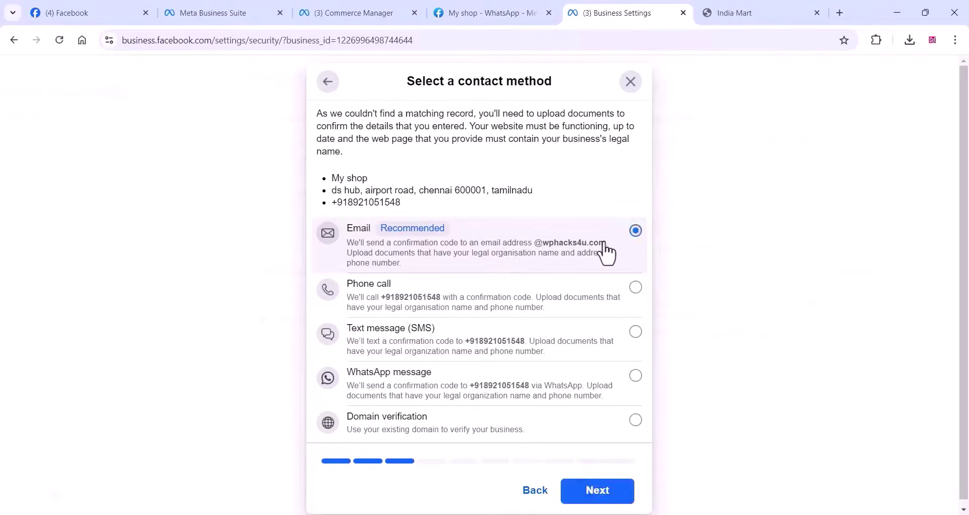
click(598, 491)
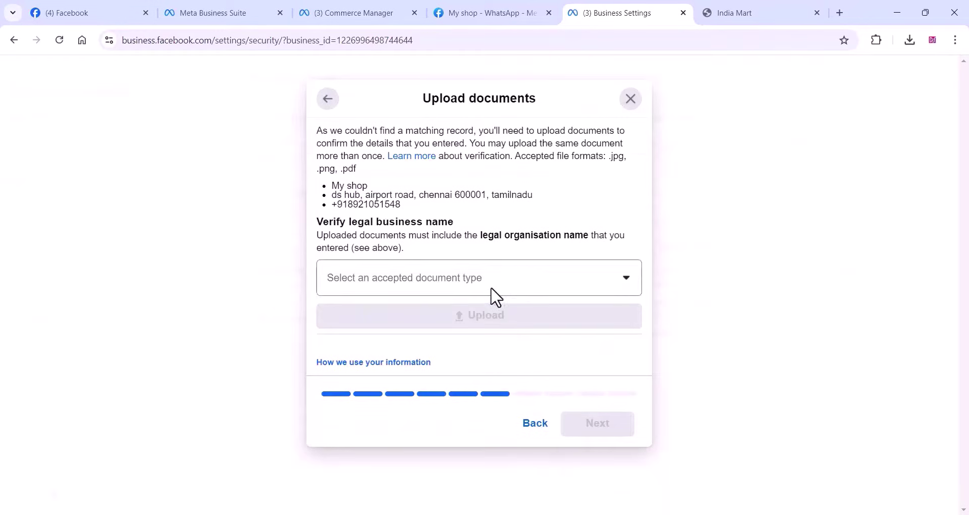
click(496, 293)
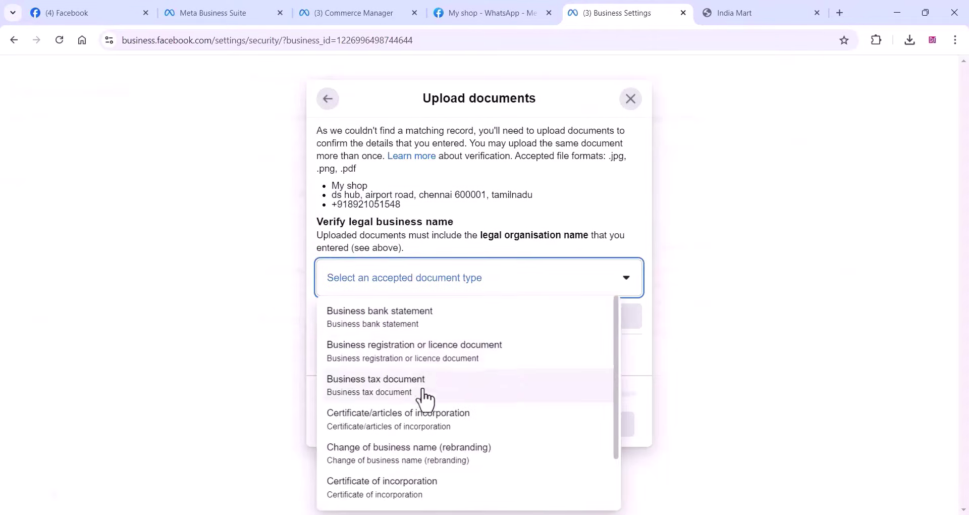
scroll(413, 487, down, 2)
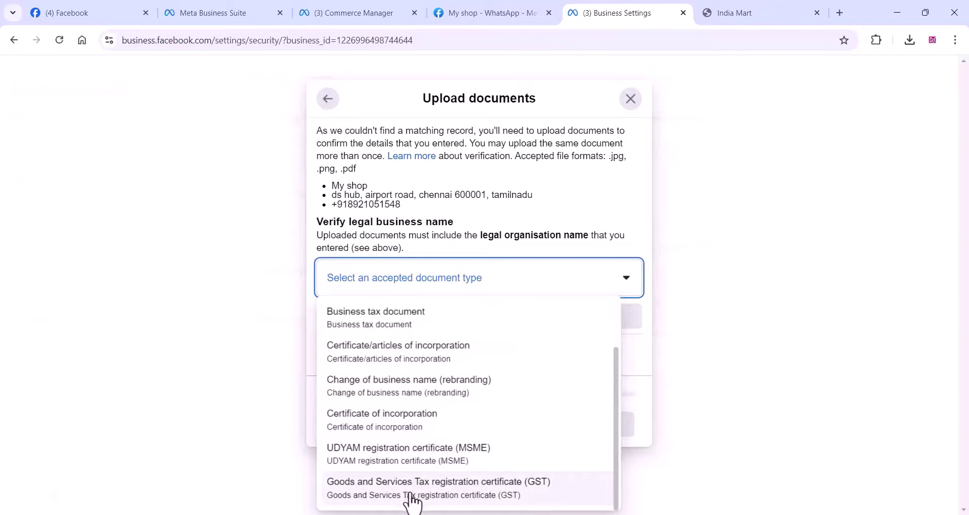
click(412, 492)
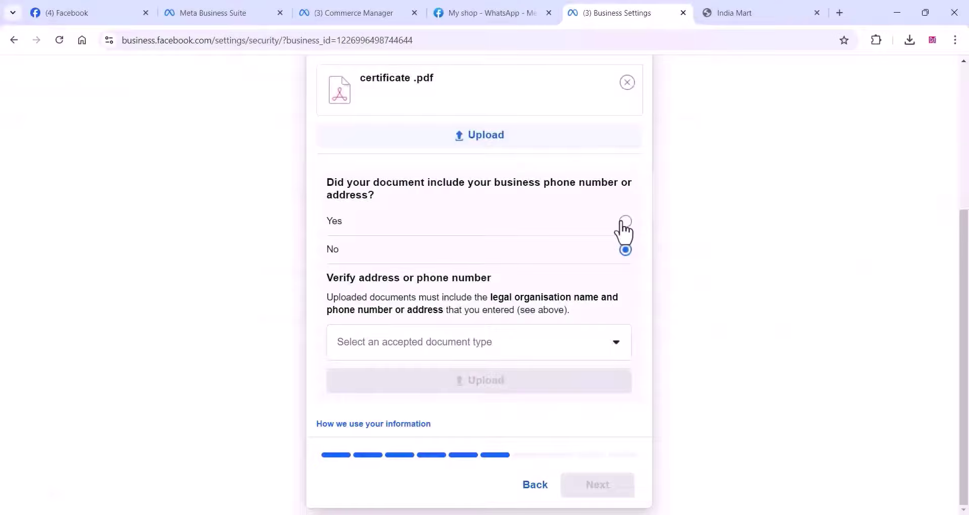
Confirm the document shows phone or address, submit it, and open the app's Basic settings.
click(623, 226)
click(596, 487)
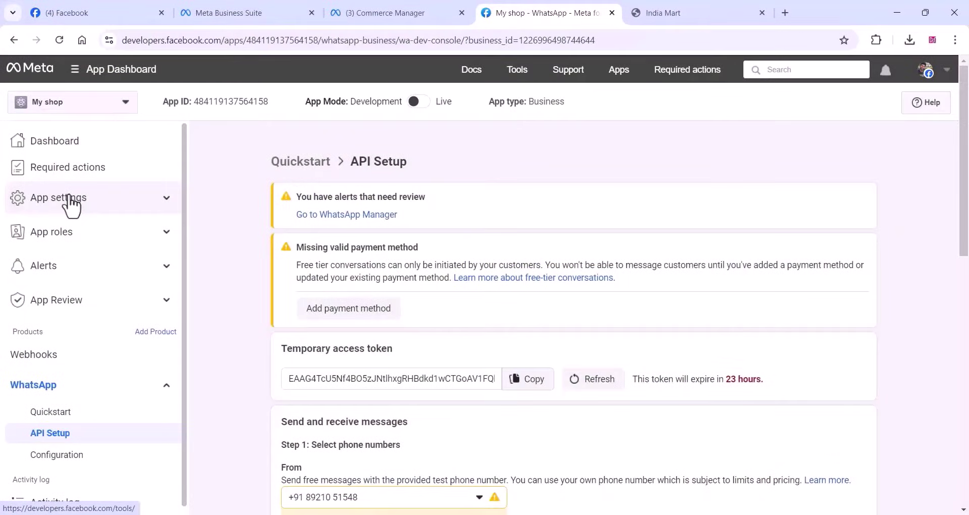
click(71, 200)
click(44, 231)
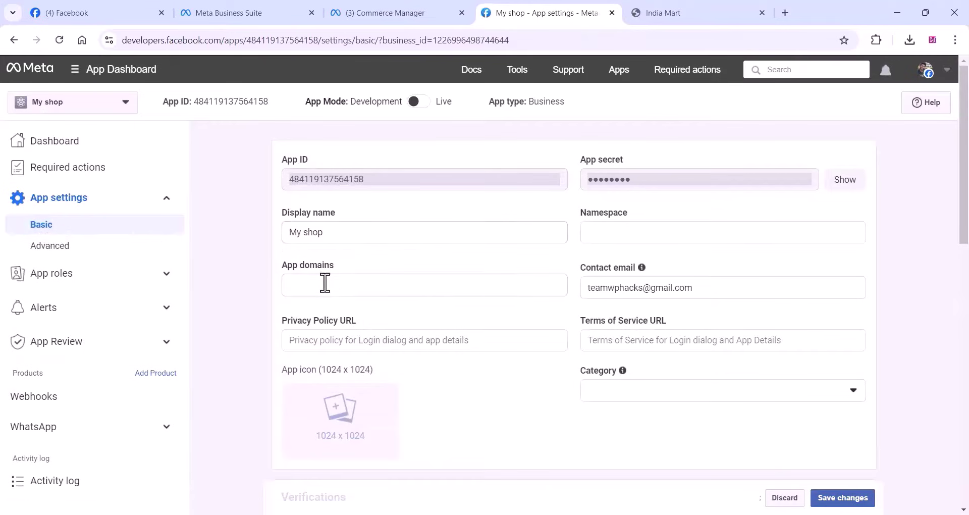
Fill in the tutorials.wphacks4u.com domain, privacy and terms URLs, then attempt the icon upload and dismiss its error.
click(321, 284)
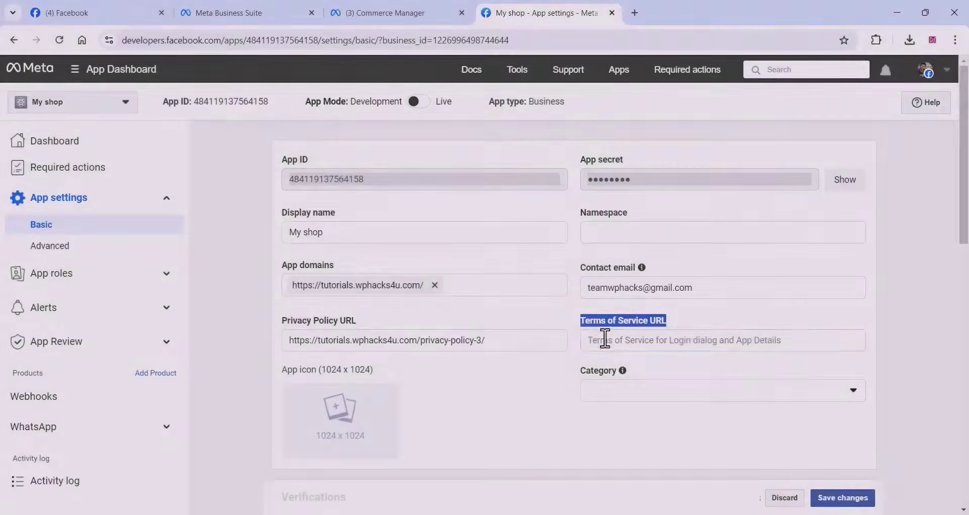
click(605, 339)
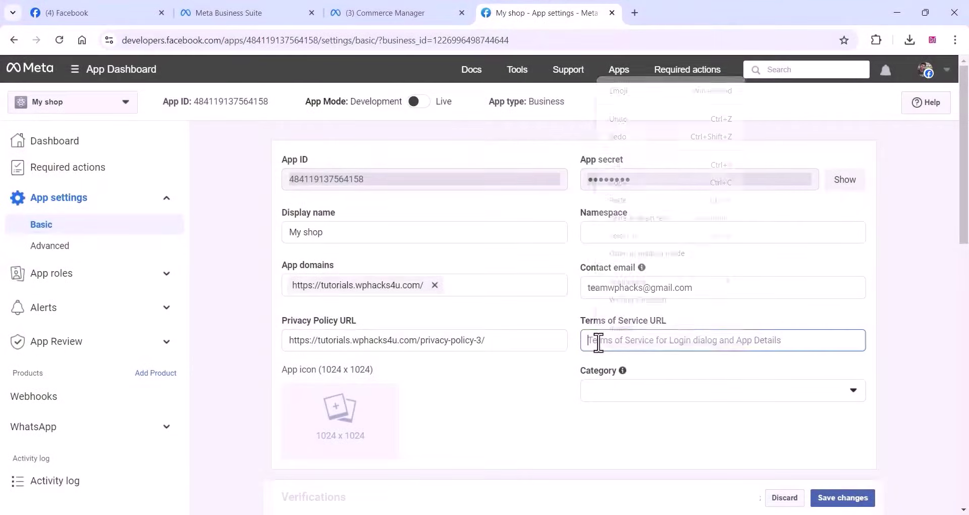
right_click(600, 337)
click(625, 200)
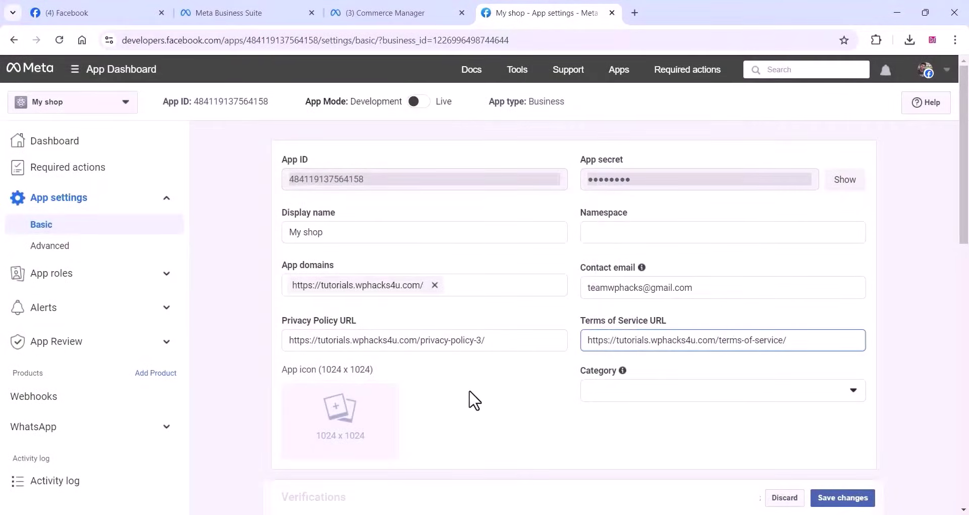
click(338, 418)
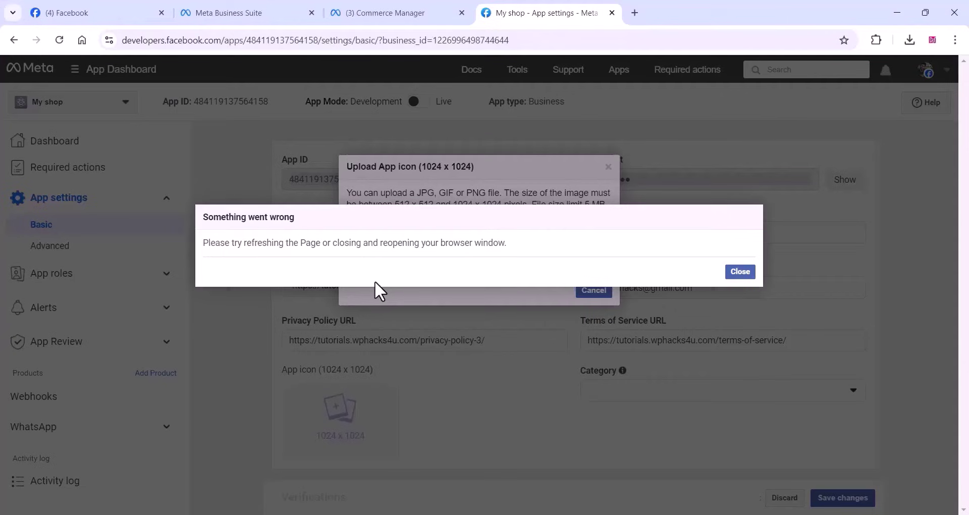
click(739, 273)
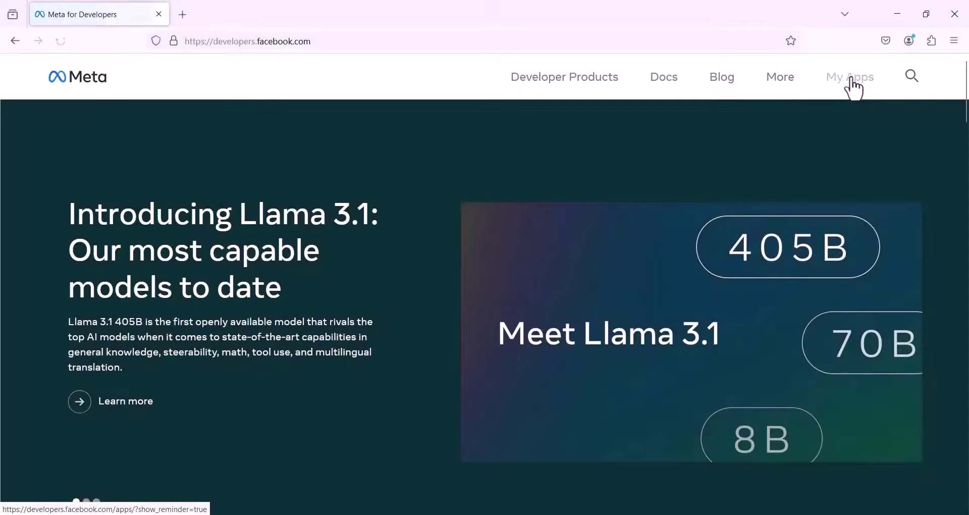
From My Apps, reach the My shop app's Basic settings and begin entering the app domain.
click(854, 83)
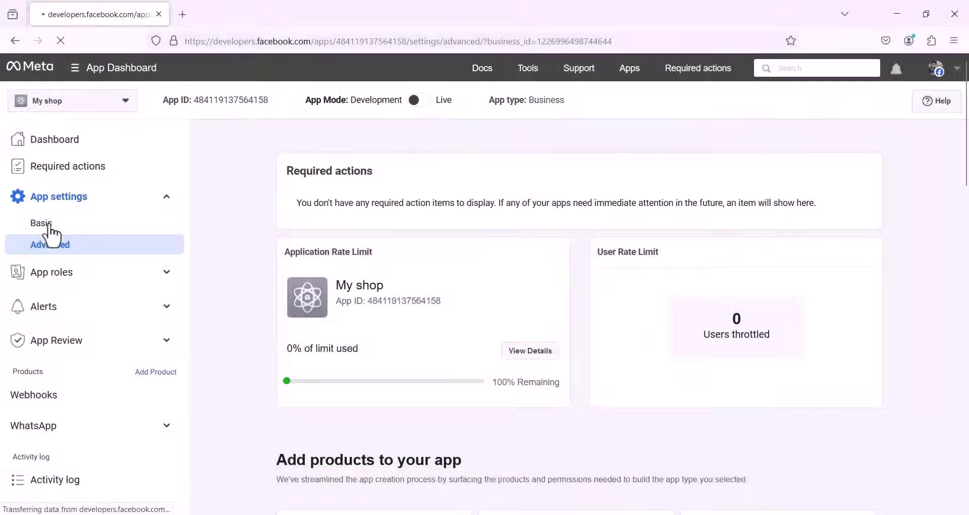
click(51, 230)
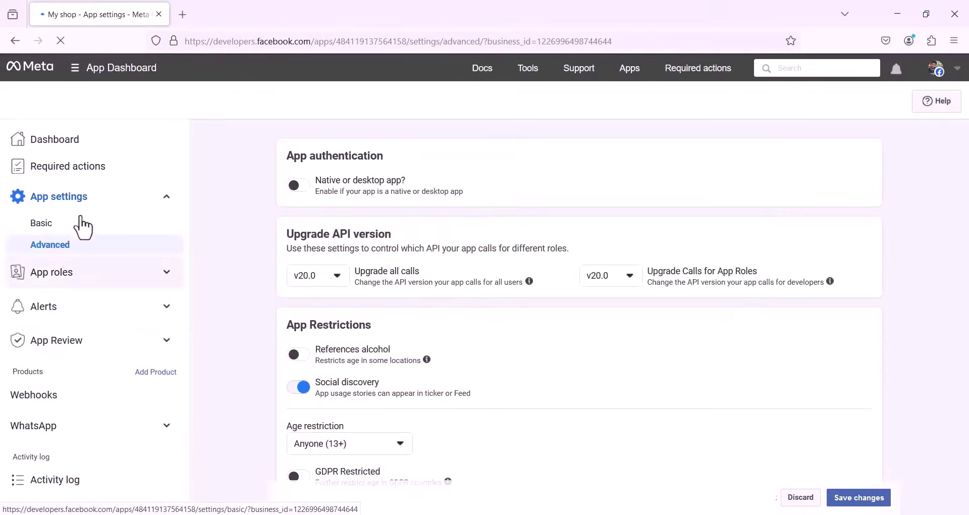
click(44, 228)
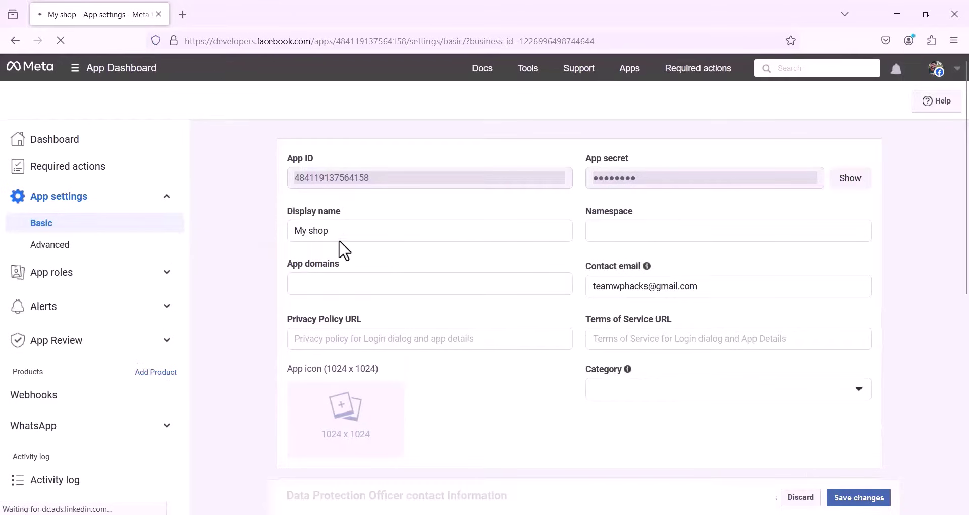
click(307, 284)
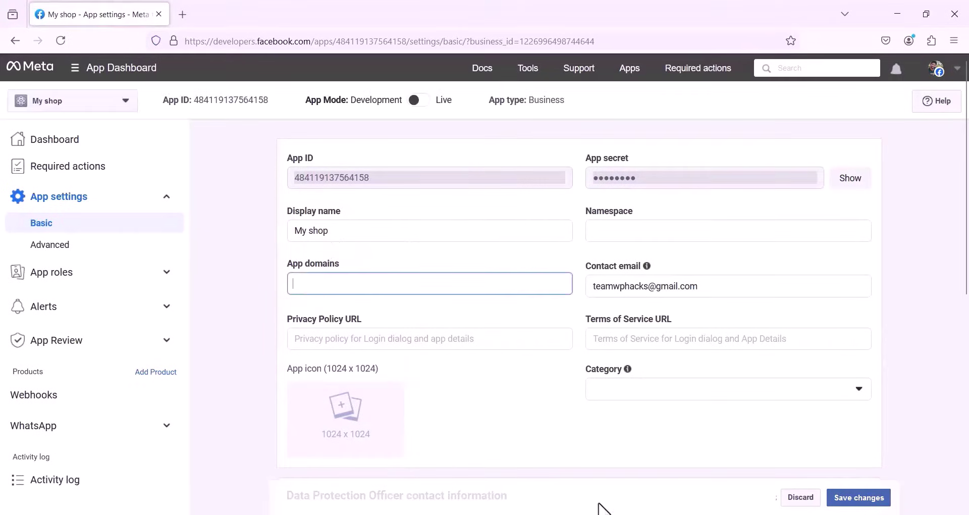
Upload image 254 from the New folder as the app icon.
click(539, 487)
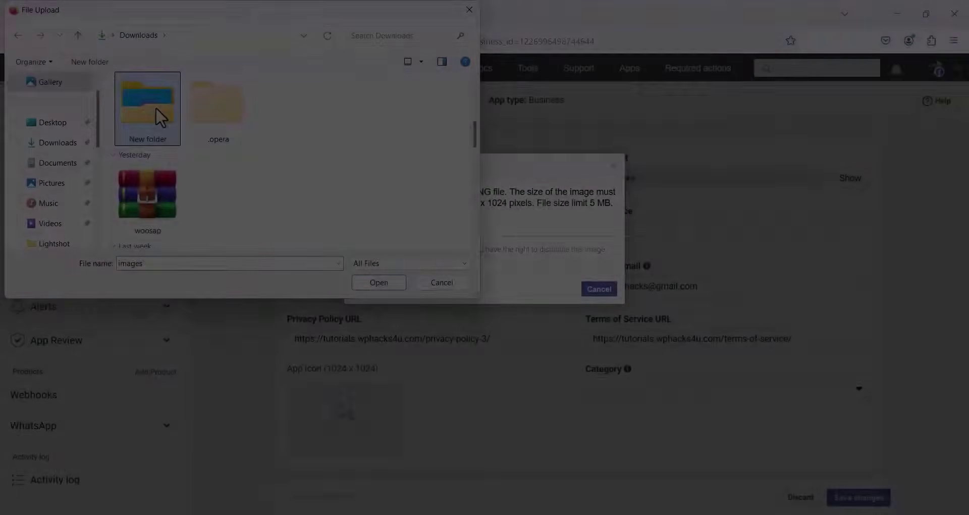
double_click(156, 107)
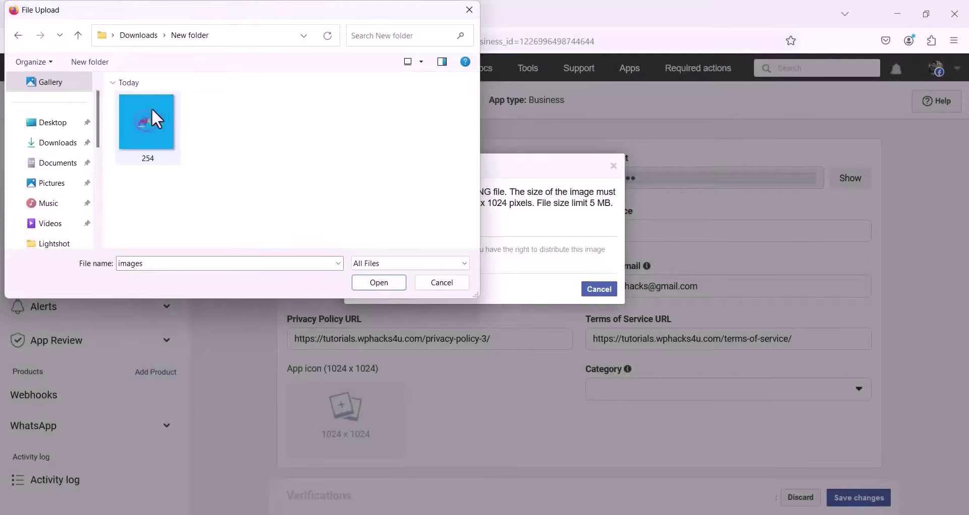
click(141, 125)
click(379, 282)
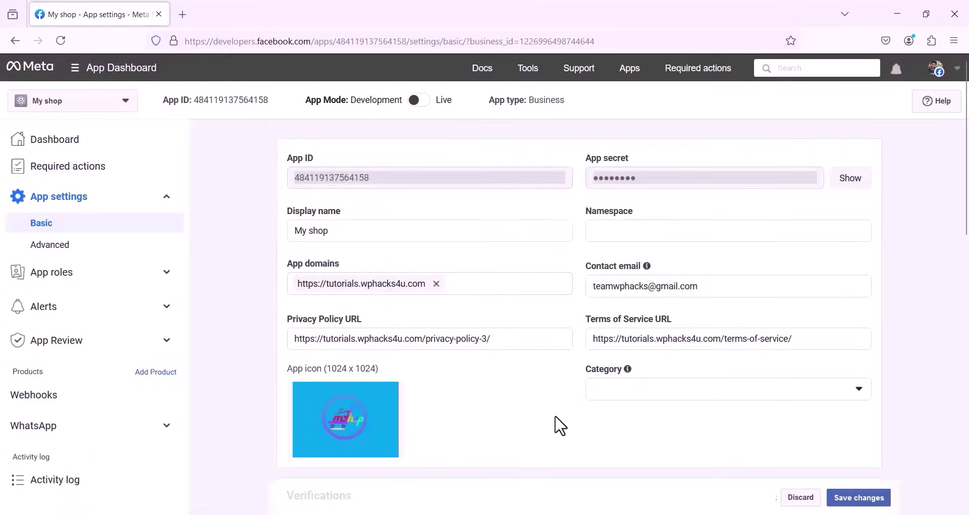
Set the app category to Business and pages and save the changes.
scroll(557, 427, down, 1)
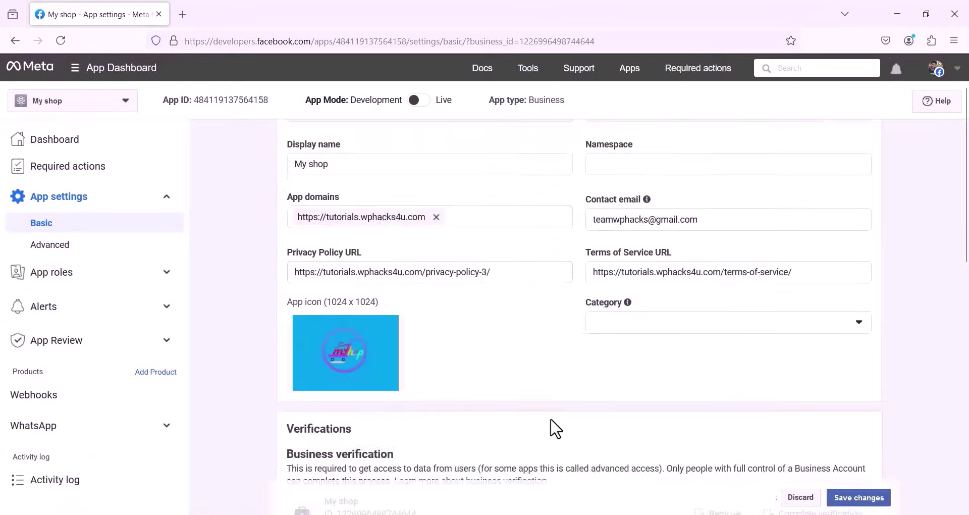
click(670, 326)
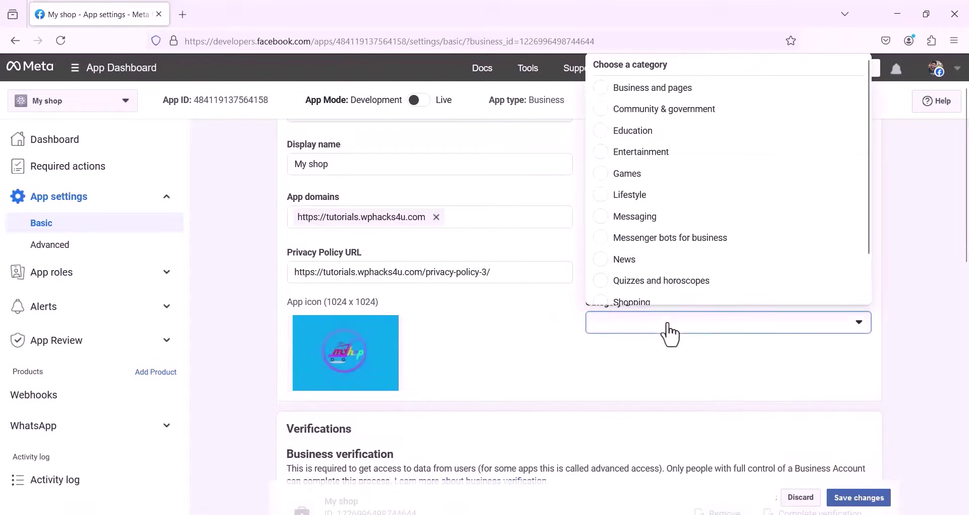
click(607, 91)
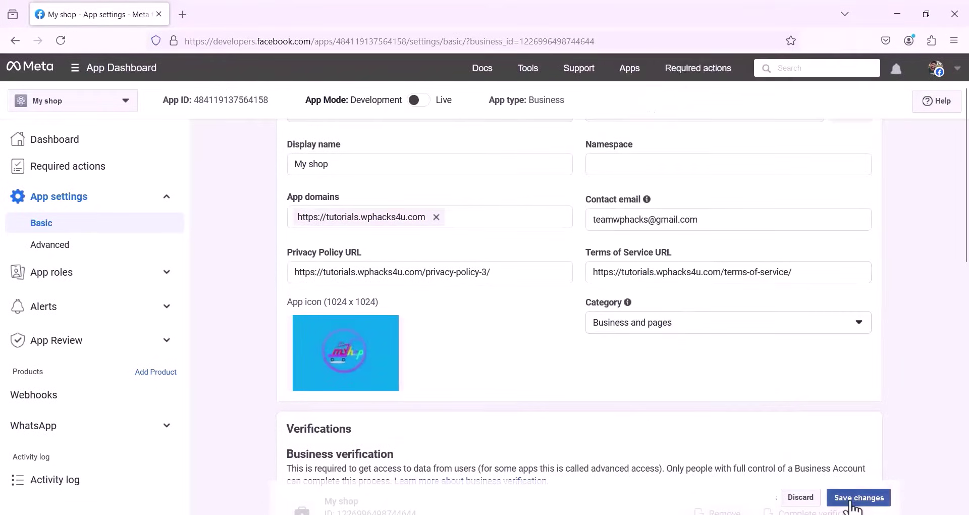
scroll(565, 378, down, 3)
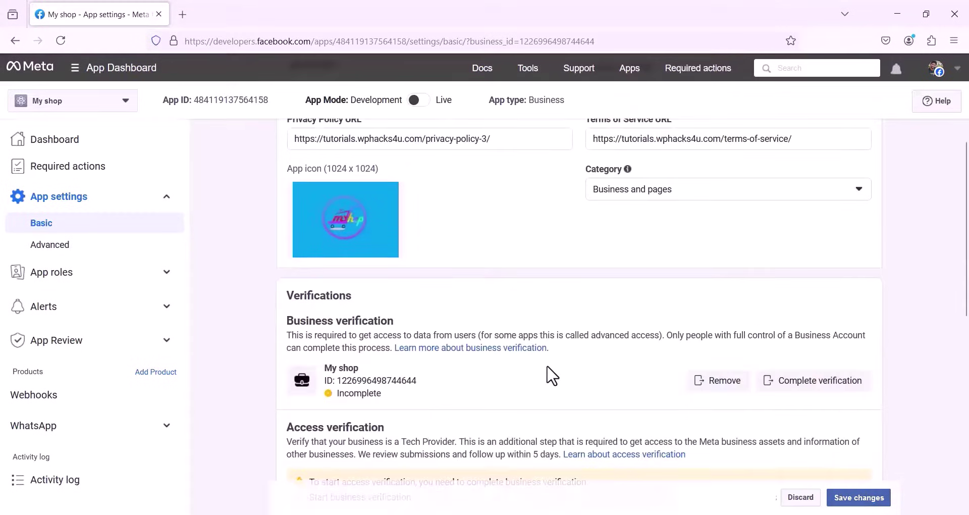
click(861, 498)
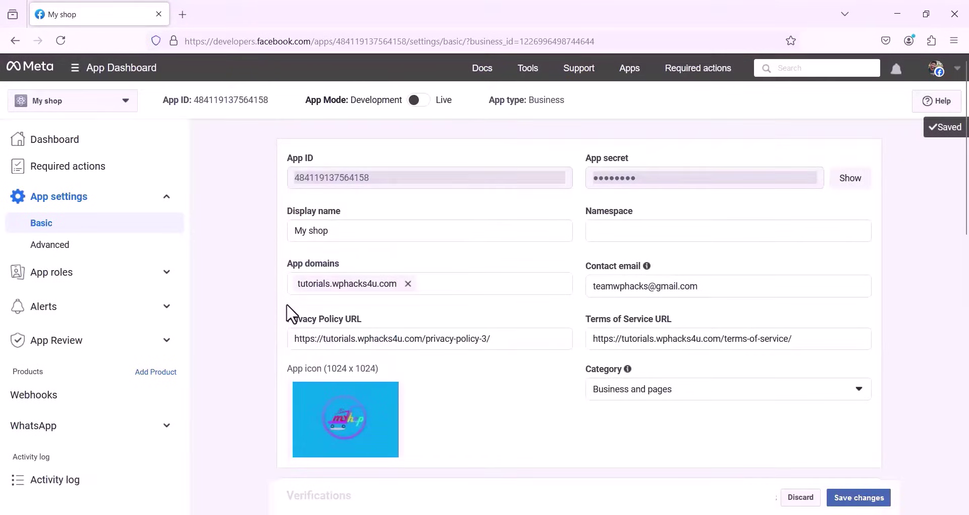
mouse_move(430, 101)
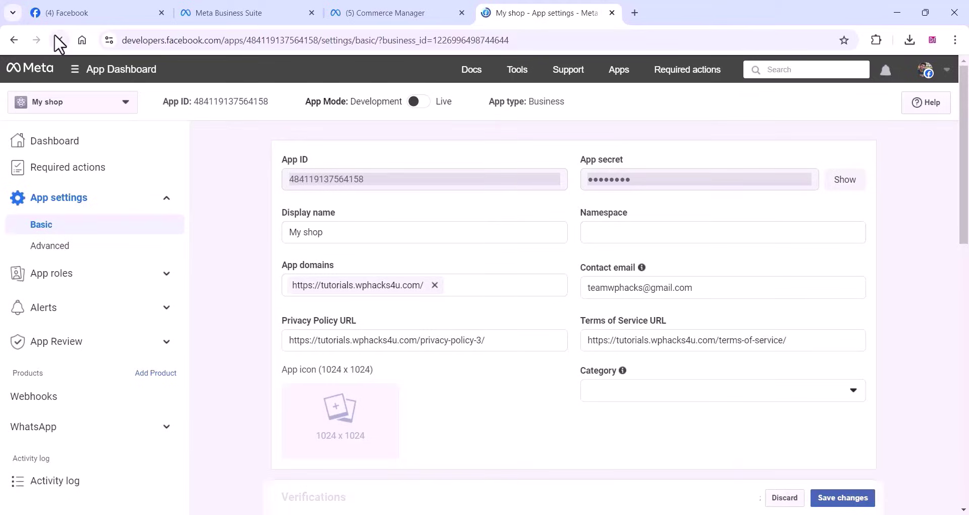
Reload the My shop settings to confirm App Mode is Live, then expand the WhatsApp product.
click(56, 39)
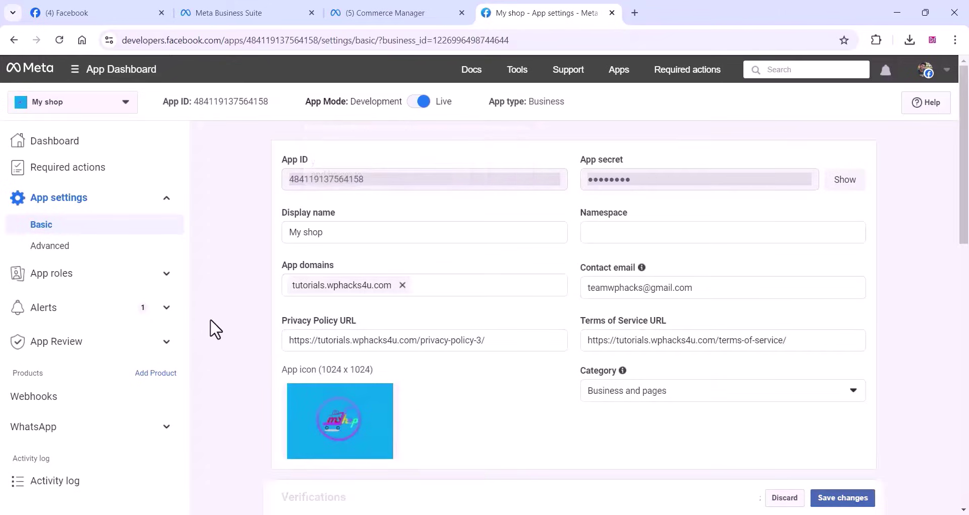
click(103, 433)
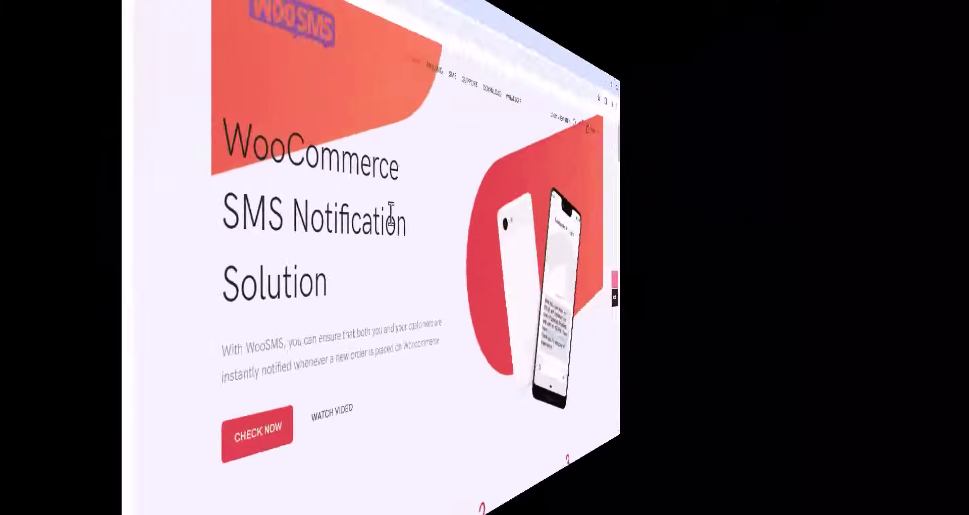
Scroll down through the woosms.in homepage sections and back up to the top.
scroll(296, 227, down, 3)
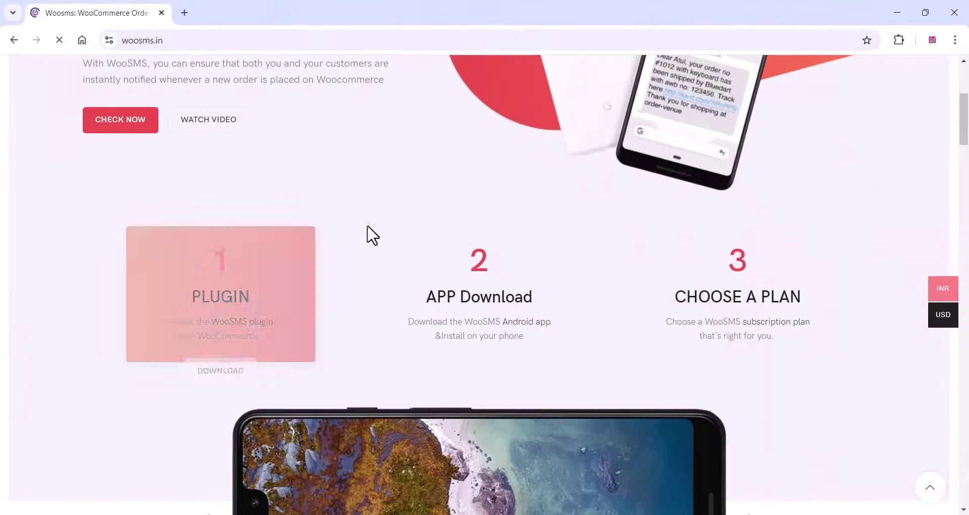
scroll(349, 248, down, 15)
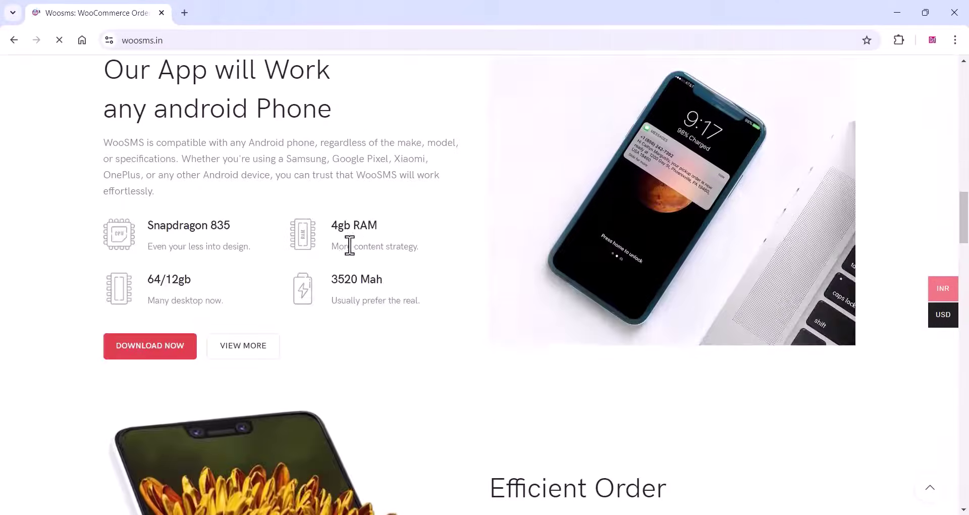
scroll(350, 246, up, 15)
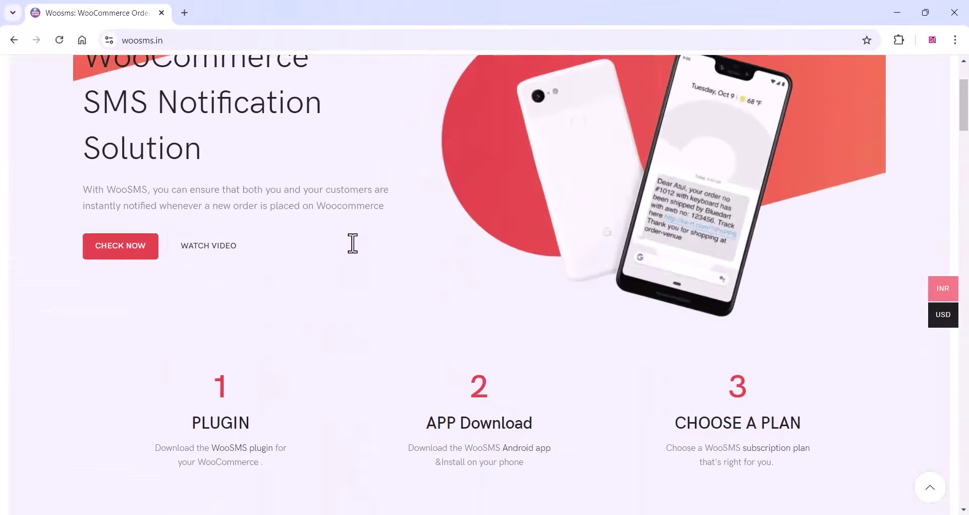
scroll(353, 243, up, 3)
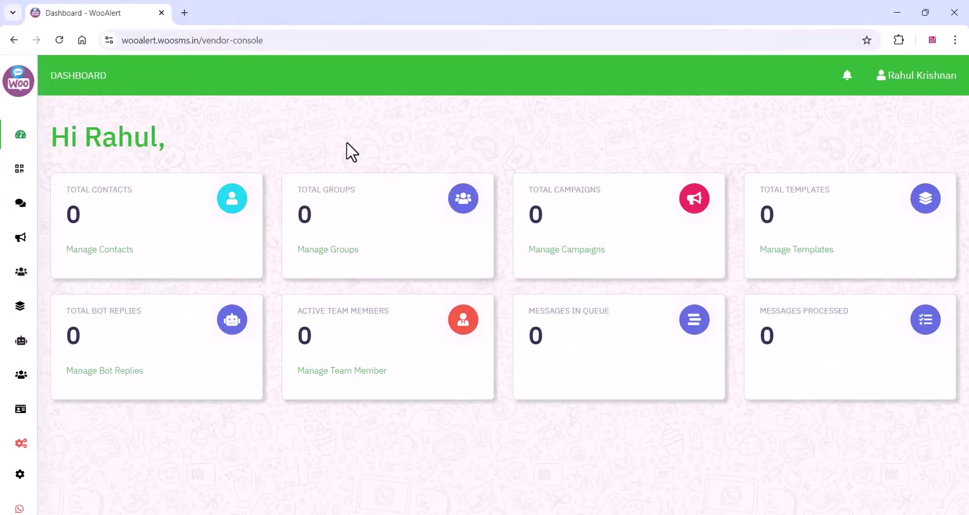
On the WhatsApp Cloud API Setup page, paste the copied Facebook App ID.
mouse_move(30, 454)
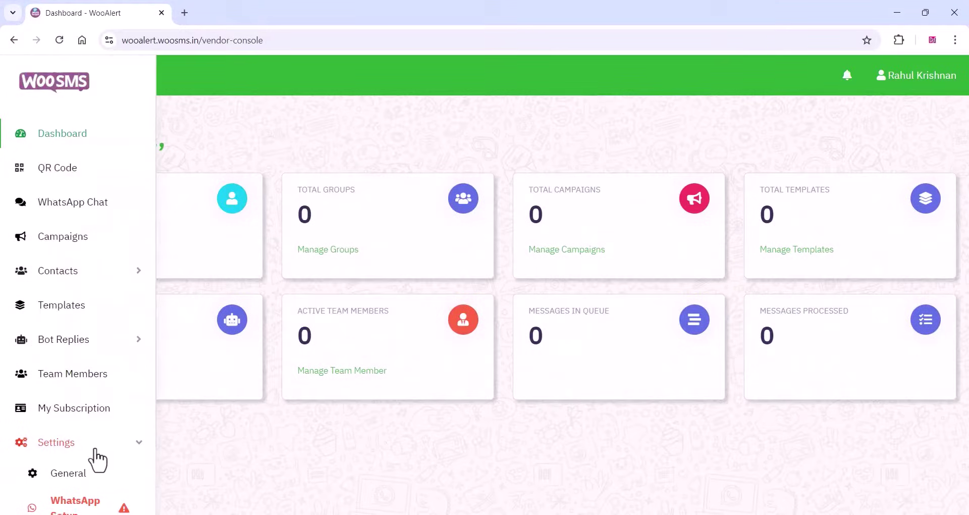
scroll(95, 460, down, 2)
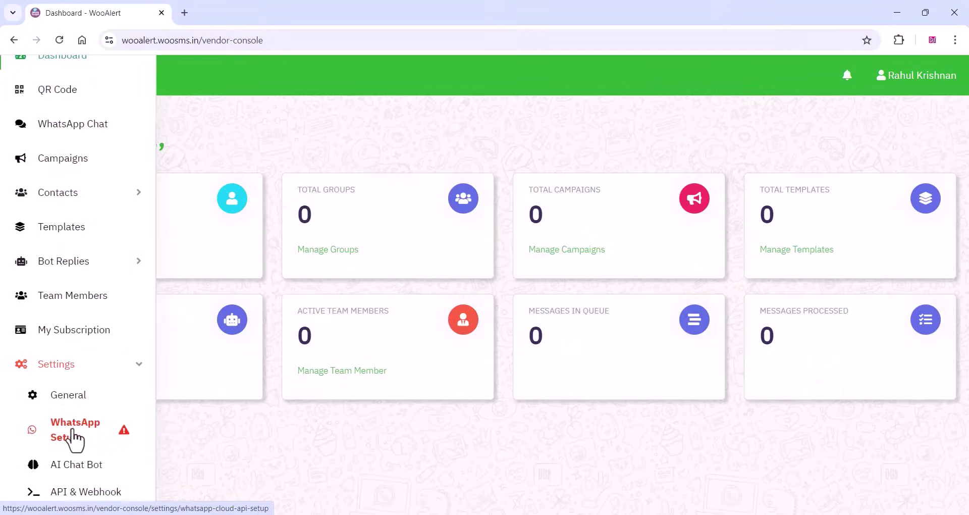
click(73, 432)
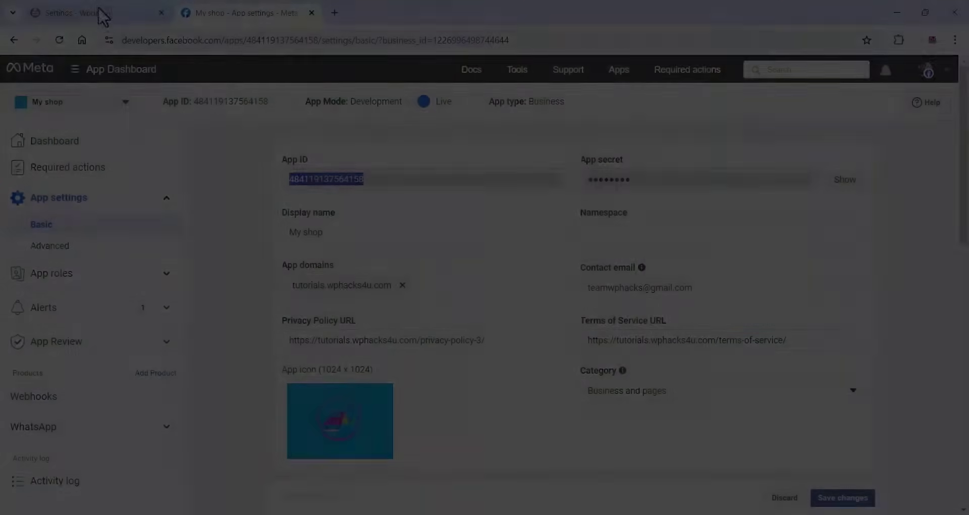
click(103, 15)
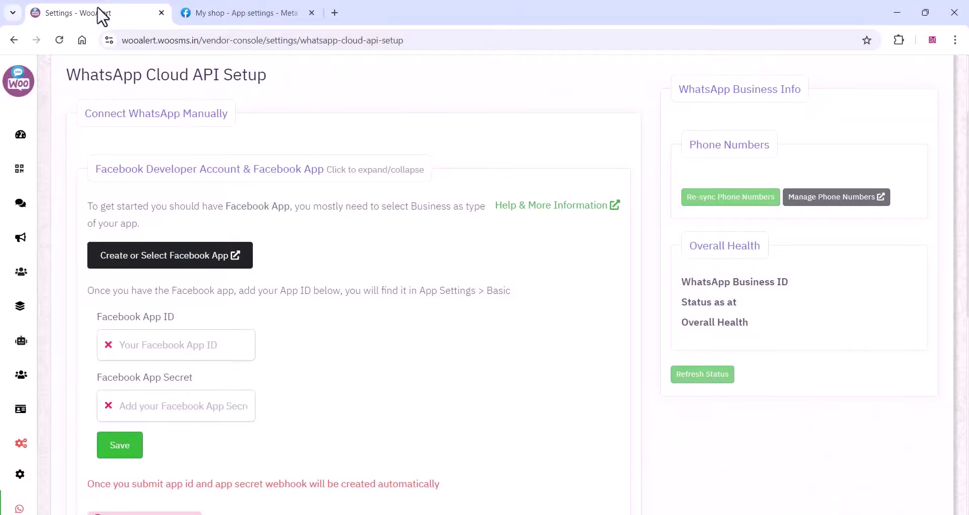
right_click(139, 352)
click(162, 212)
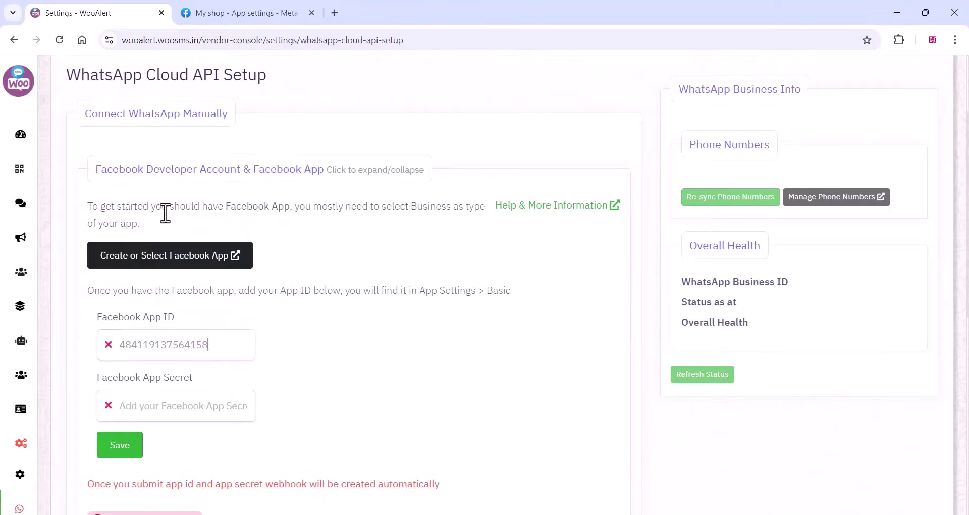
Copy the app secret from Meta, paste it into App Secret, and save.
click(266, 15)
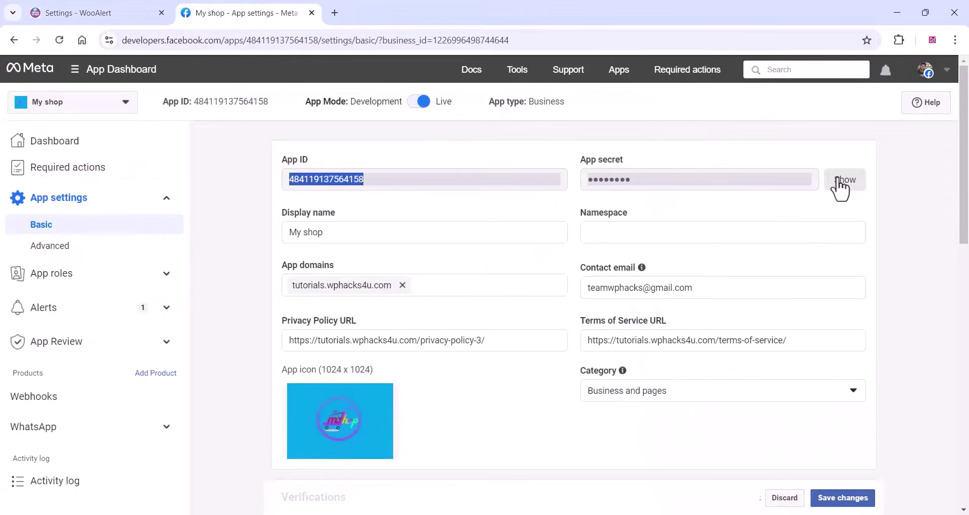
click(840, 182)
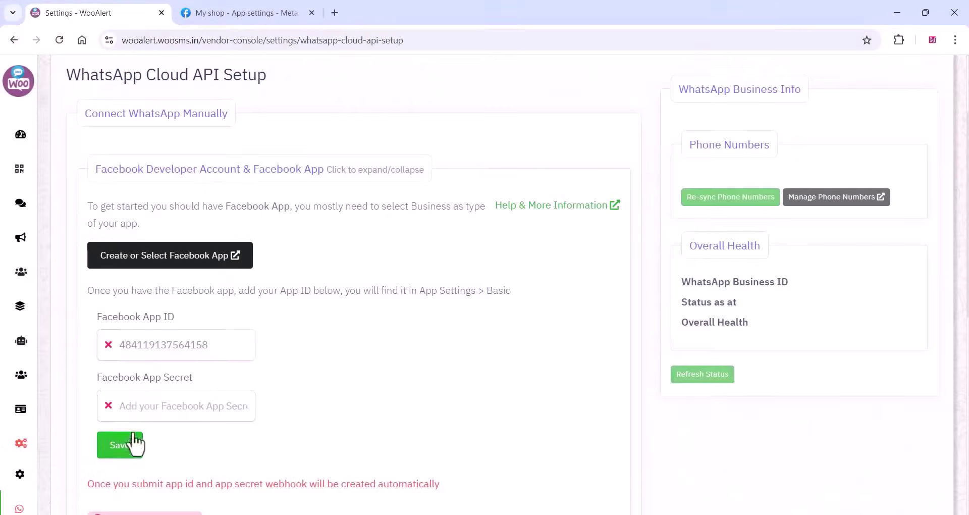
right_click(130, 405)
click(161, 269)
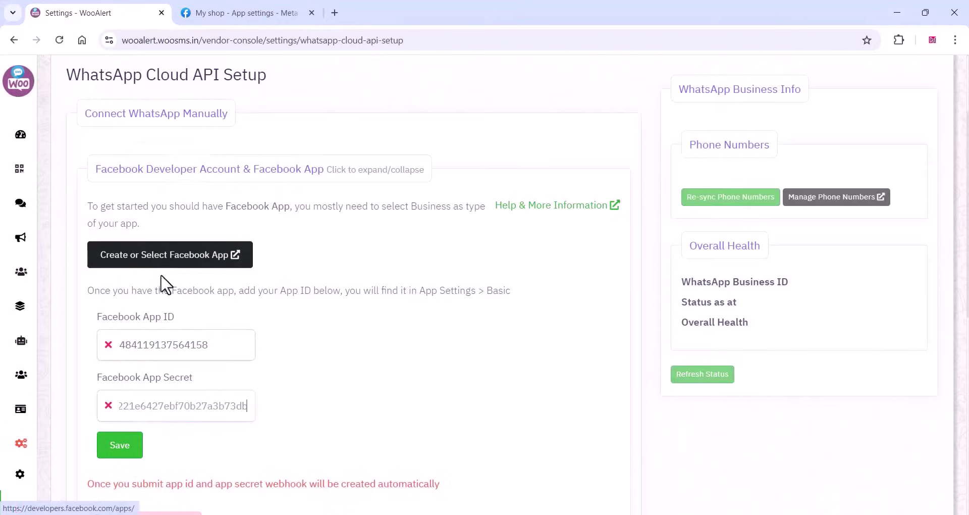
click(353, 392)
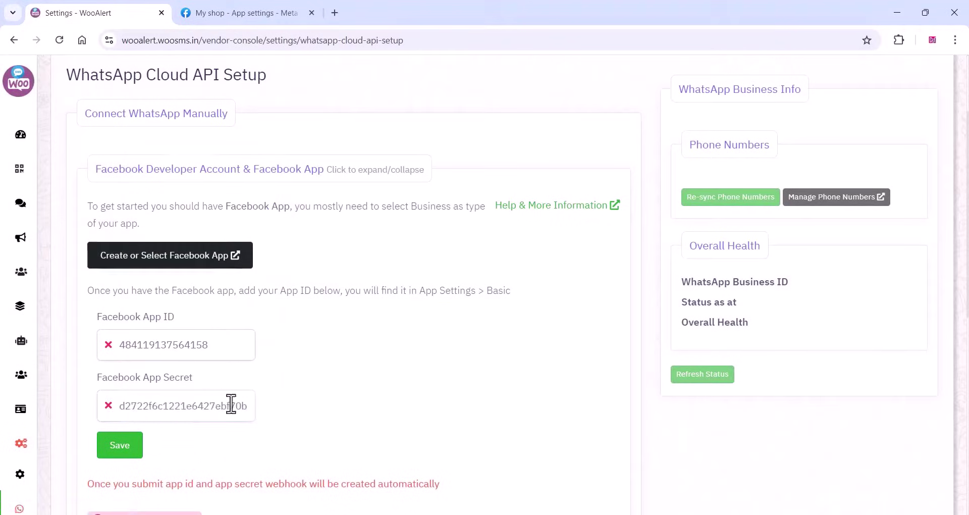
click(121, 451)
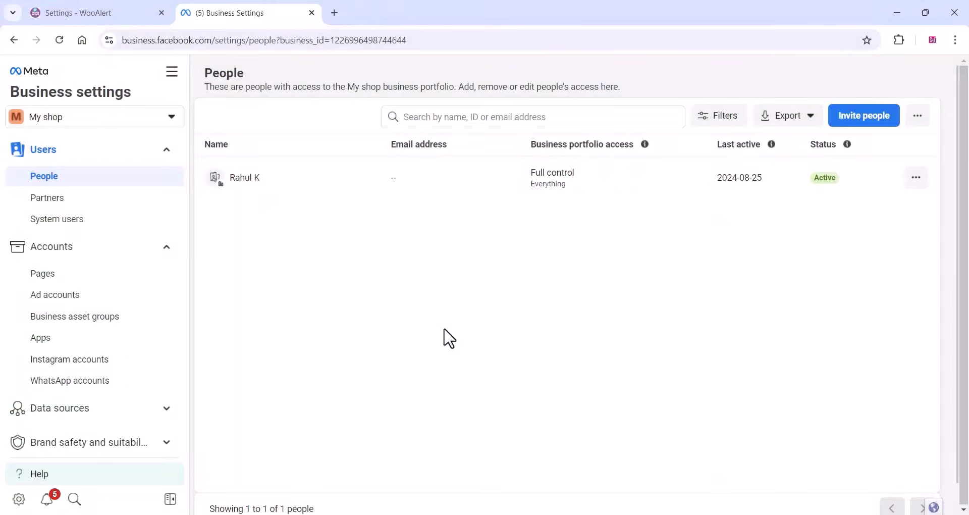
Try creating a second Admin system user and close the one-admin limit error.
click(77, 224)
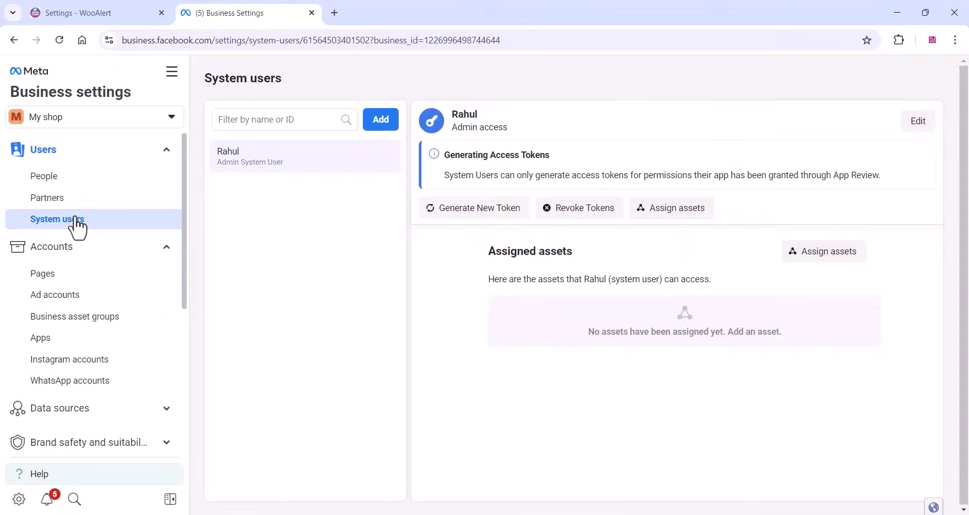
click(380, 121)
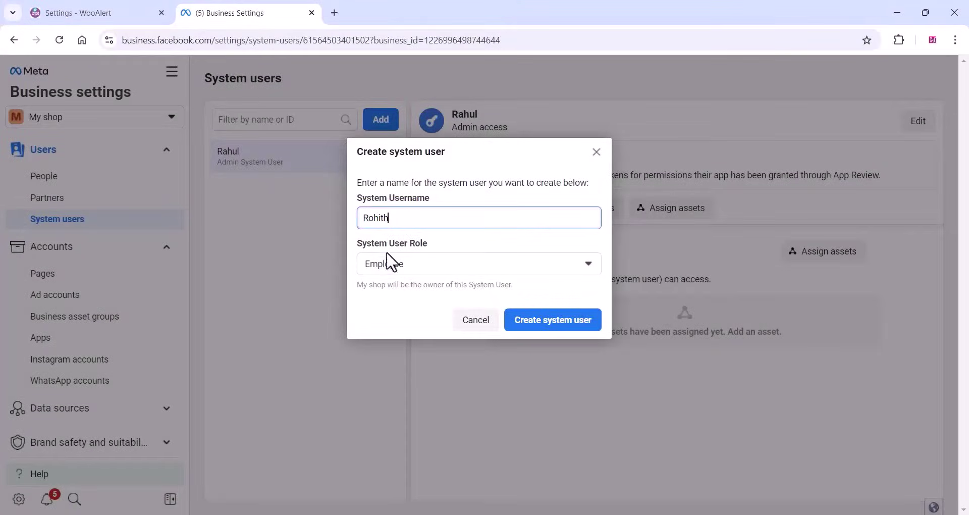
click(384, 265)
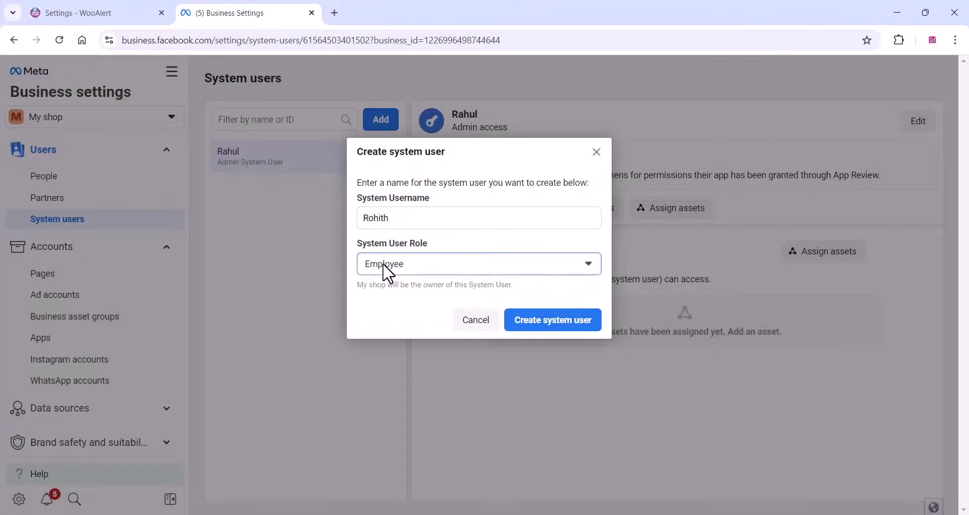
click(375, 313)
click(560, 321)
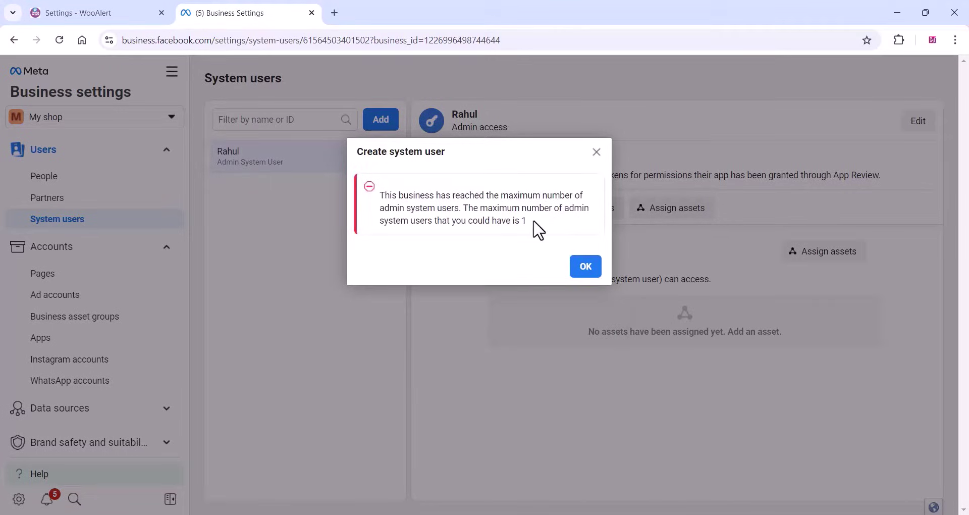
click(596, 152)
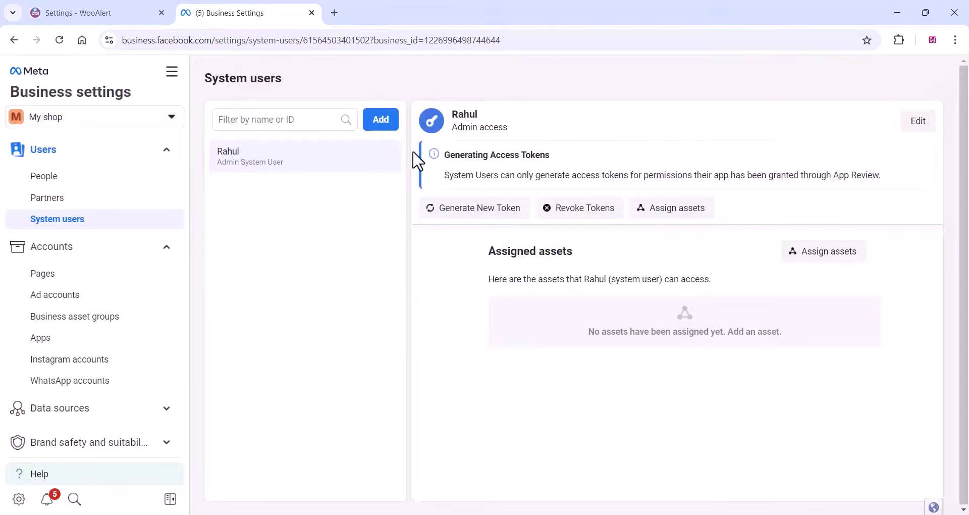
click(55, 348)
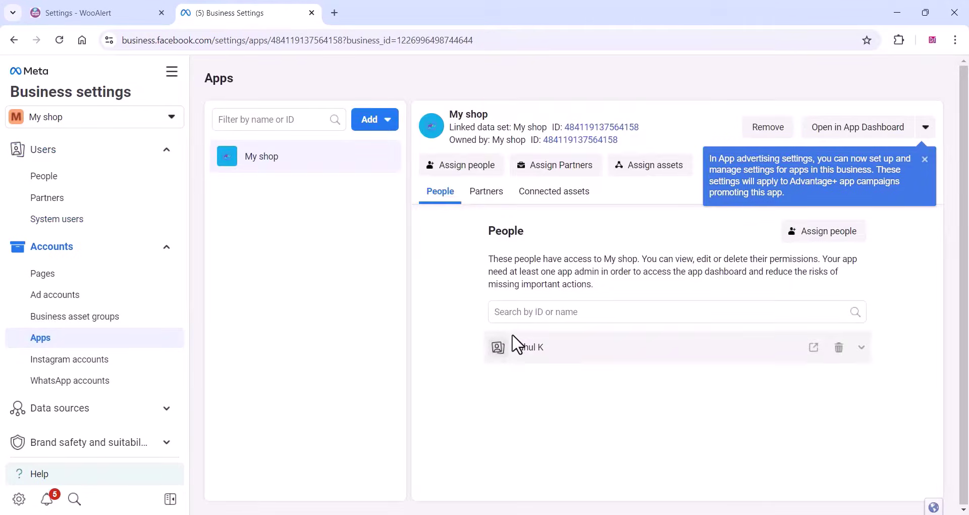
Assign the system user to the My shop app with full Manage app control.
click(925, 160)
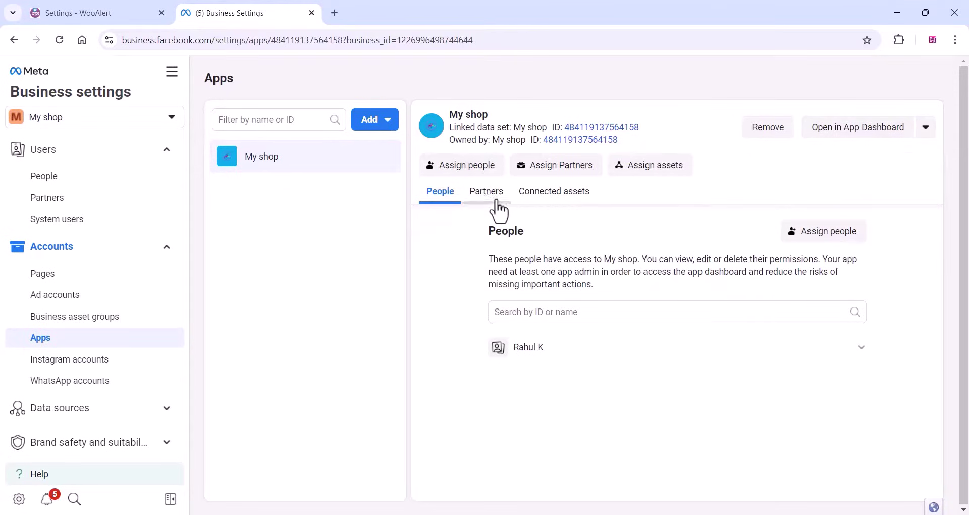
click(467, 170)
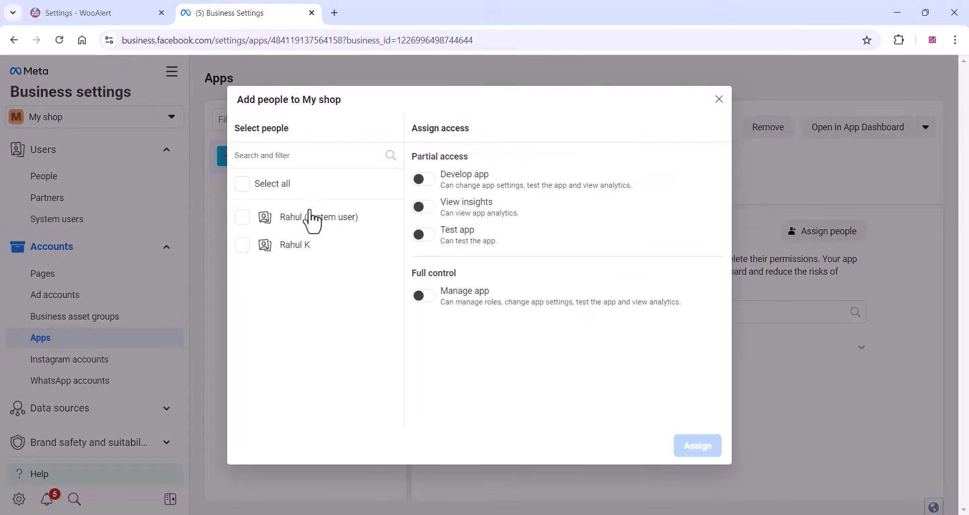
click(242, 217)
click(425, 297)
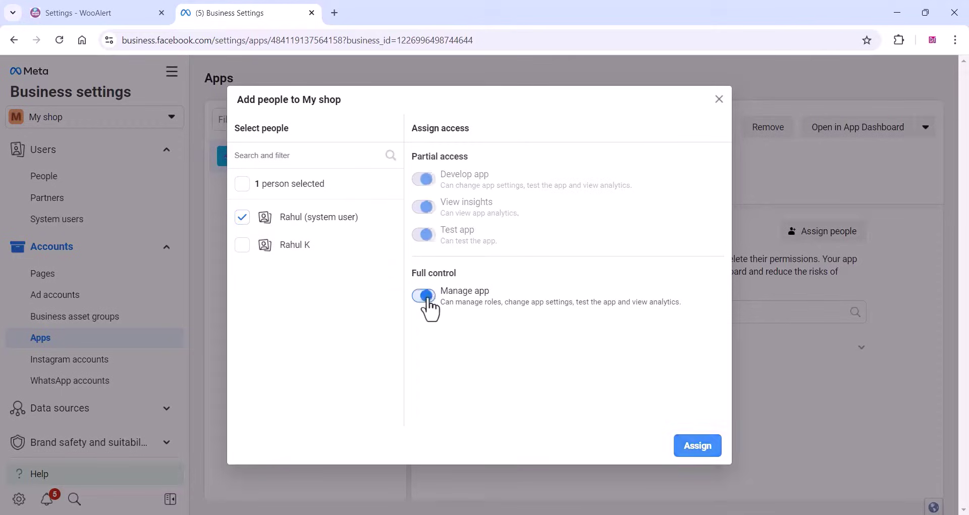
click(698, 446)
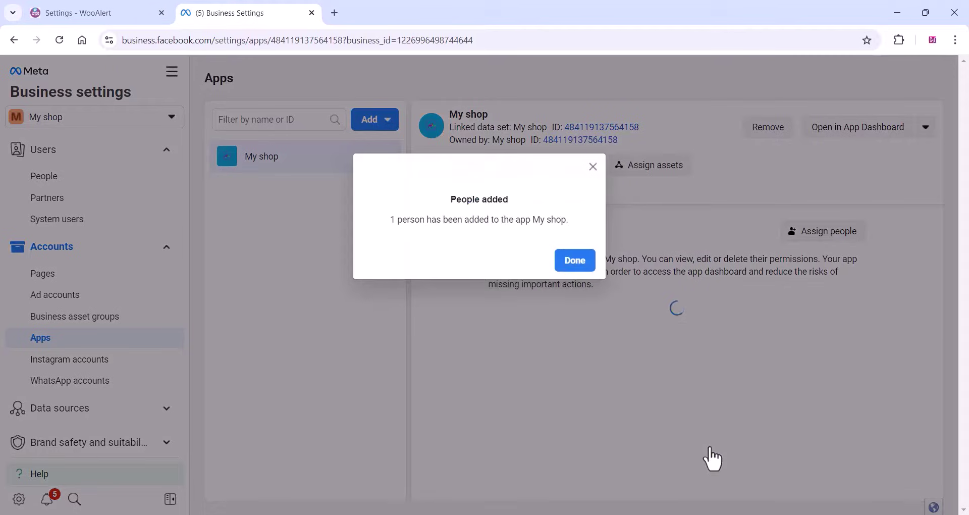
click(575, 261)
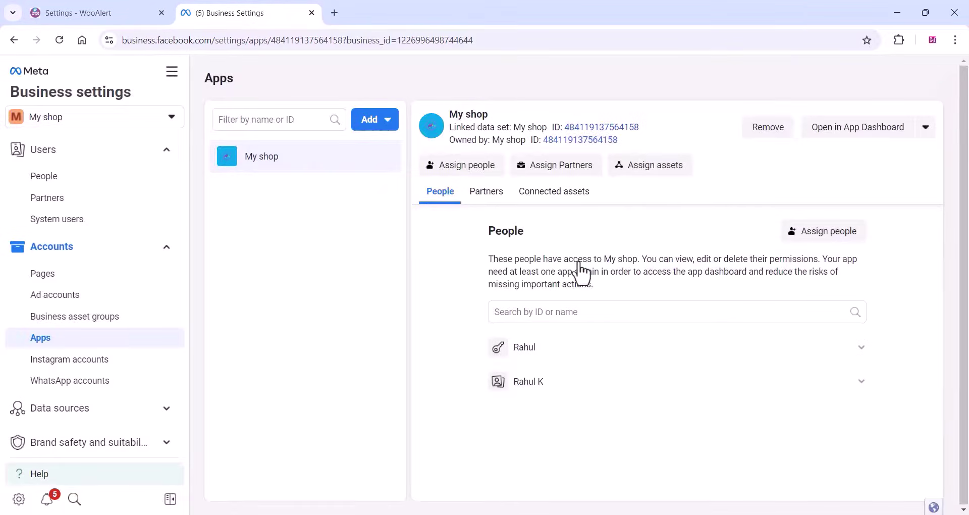
Give the system user full control of the My shop WhatsApp business account.
click(100, 383)
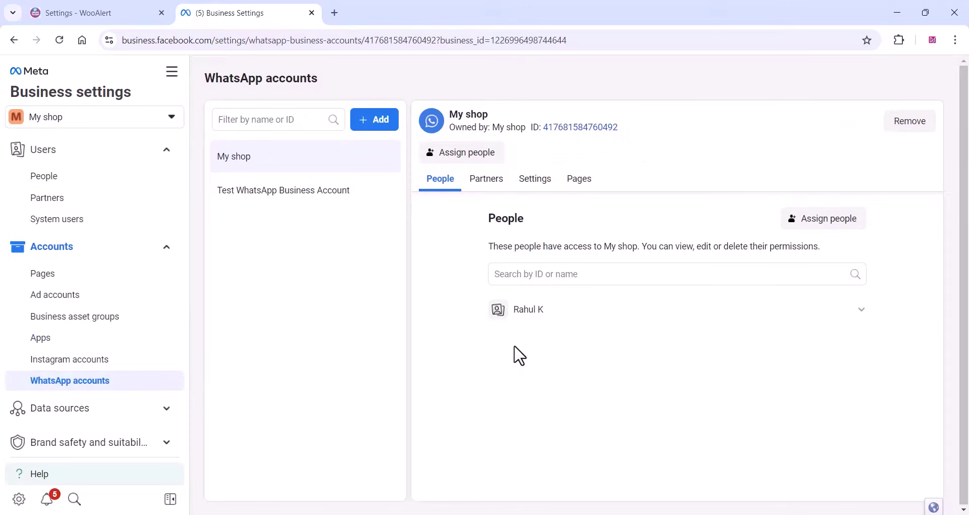
click(461, 155)
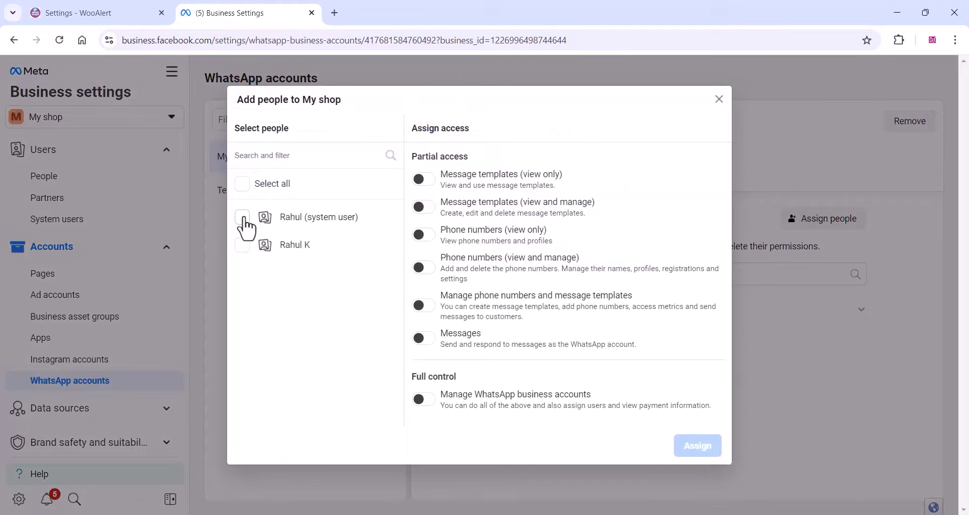
click(242, 217)
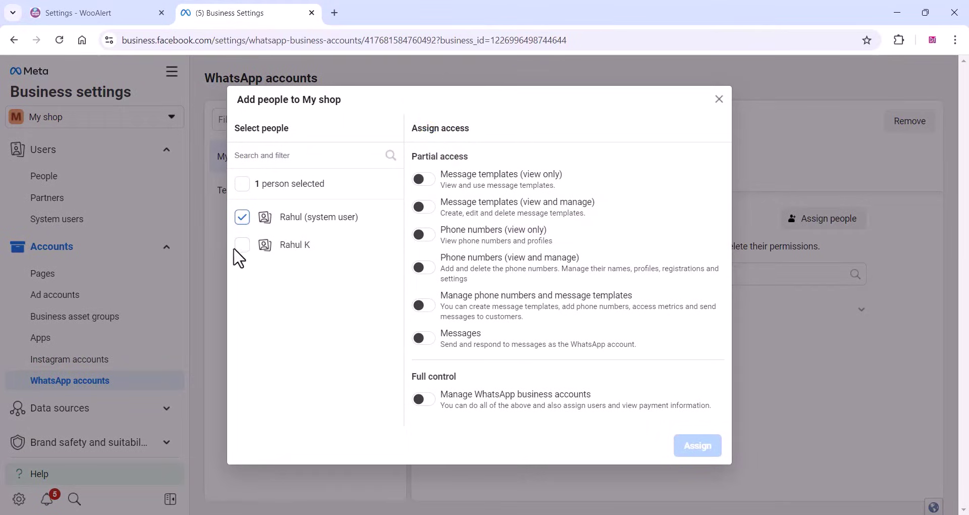
click(429, 401)
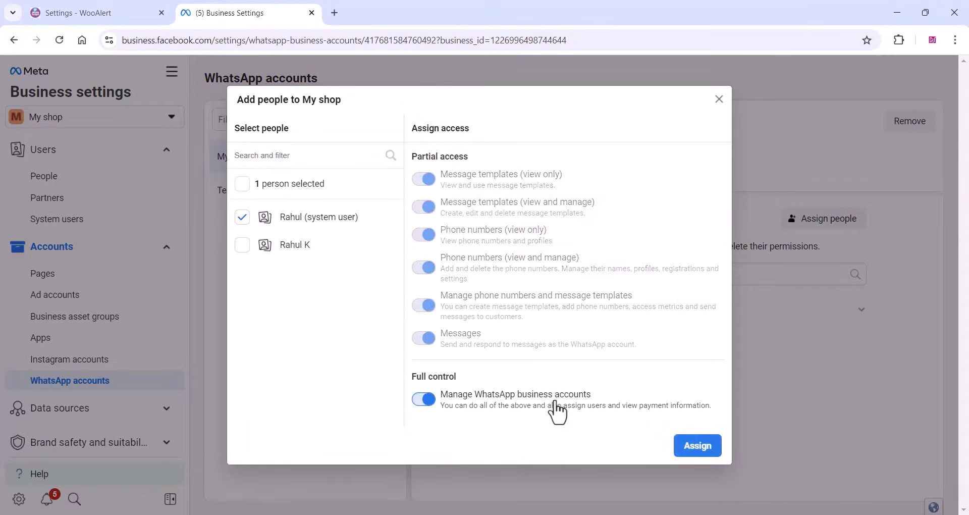
click(698, 452)
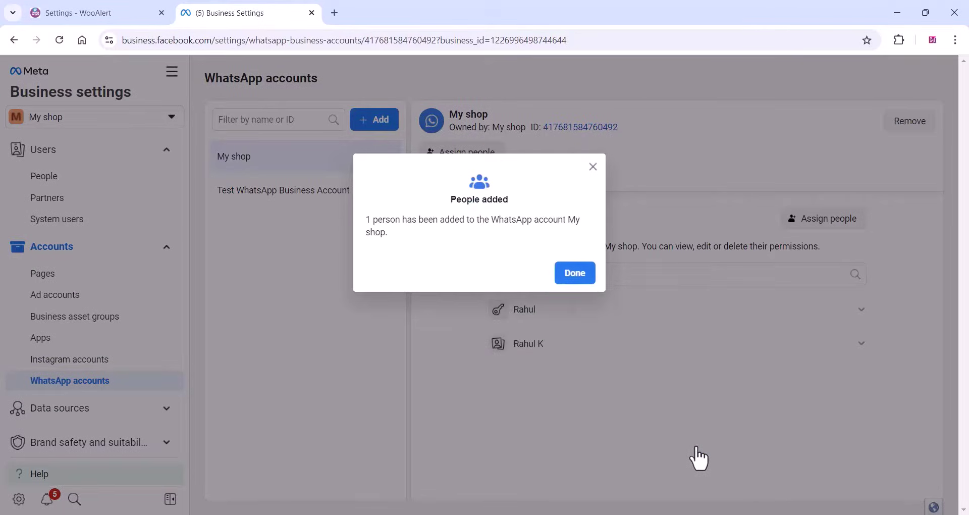
click(575, 272)
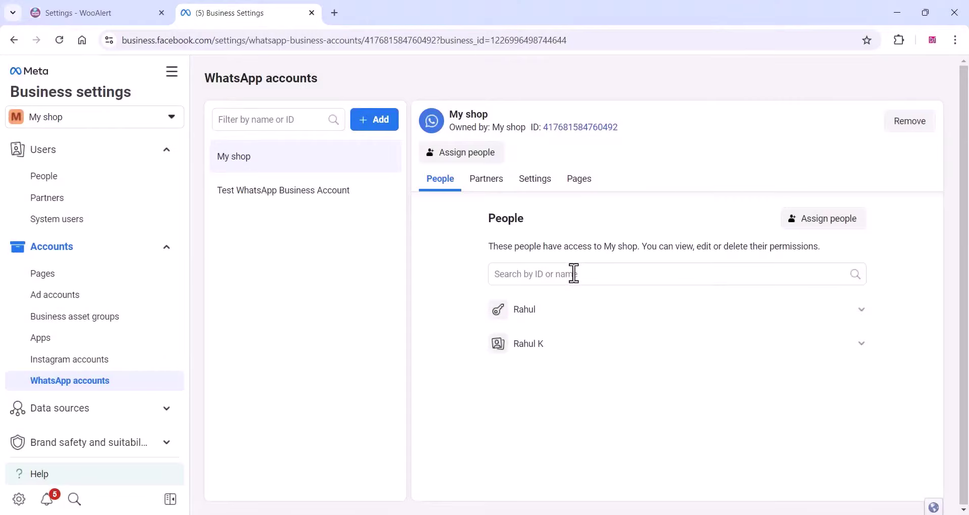
Generate a system user access token for the My shop app.
click(55, 219)
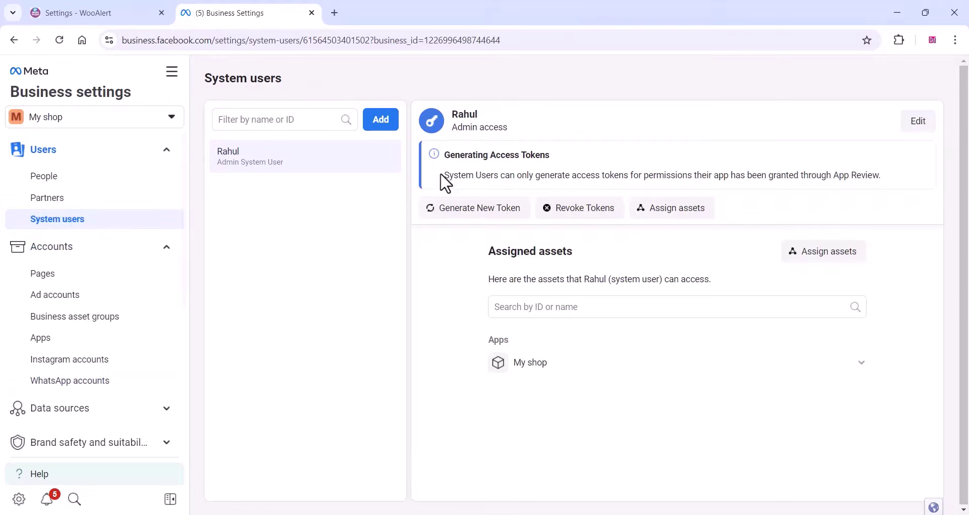
click(473, 211)
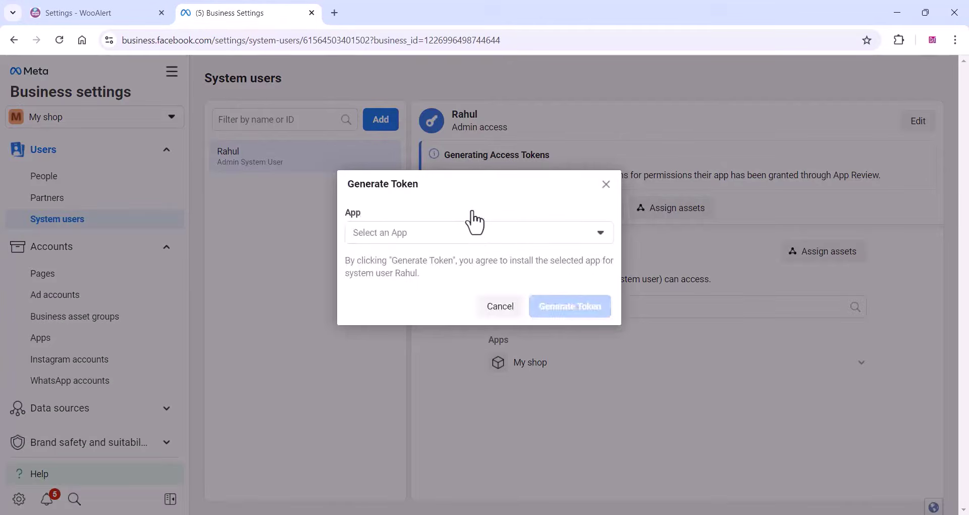
click(453, 236)
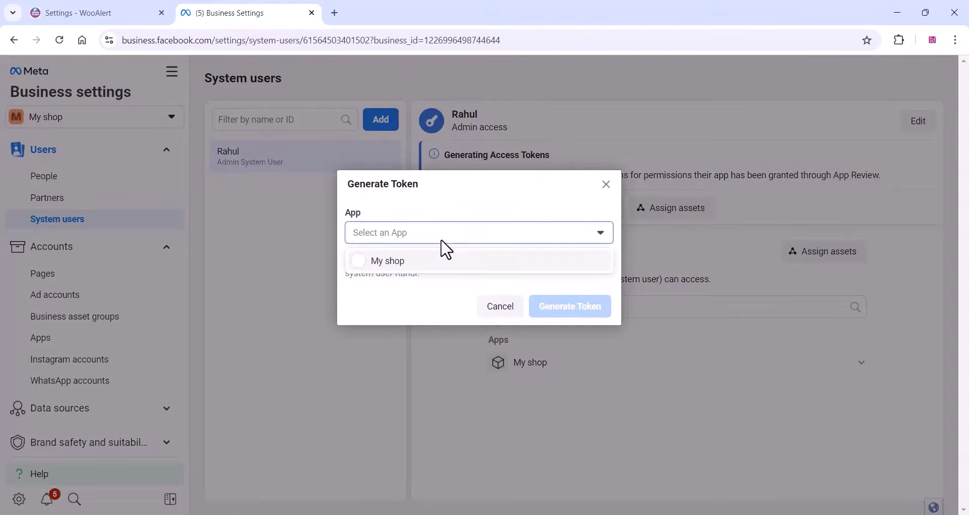
click(365, 263)
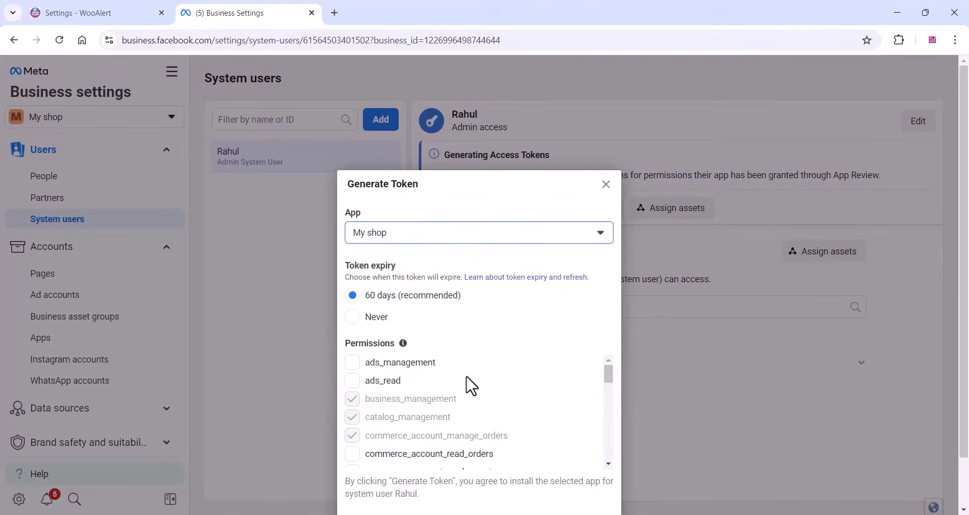
scroll(465, 386, down, 1)
scroll(432, 416, down, 3)
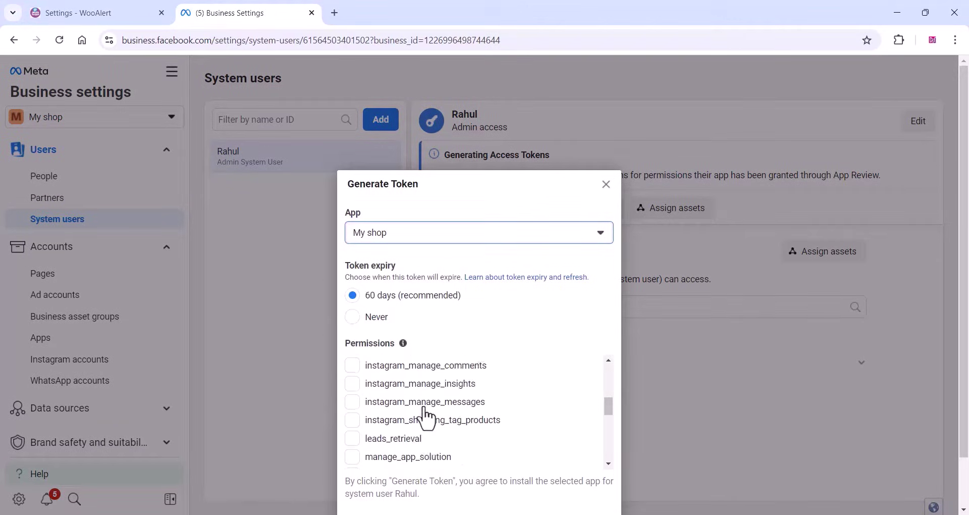
scroll(426, 418, down, 4)
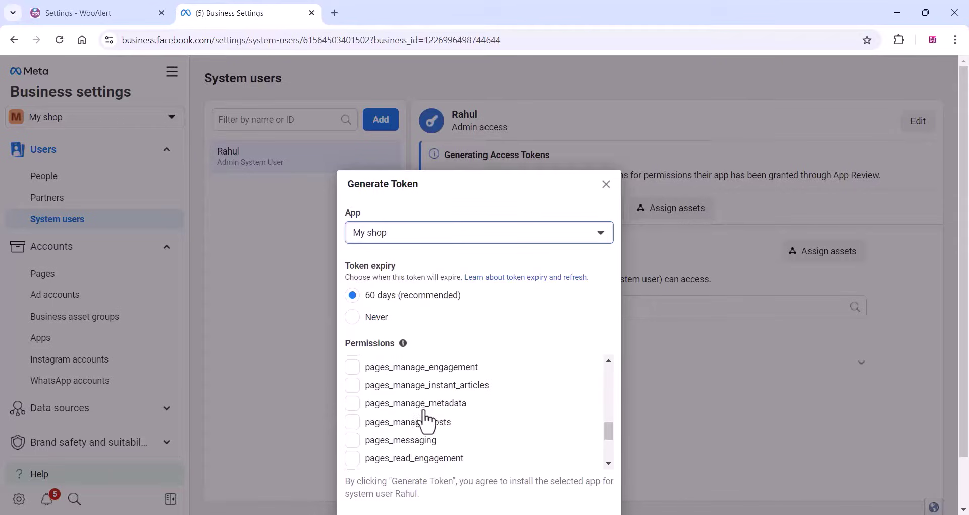
scroll(426, 419, down, 1)
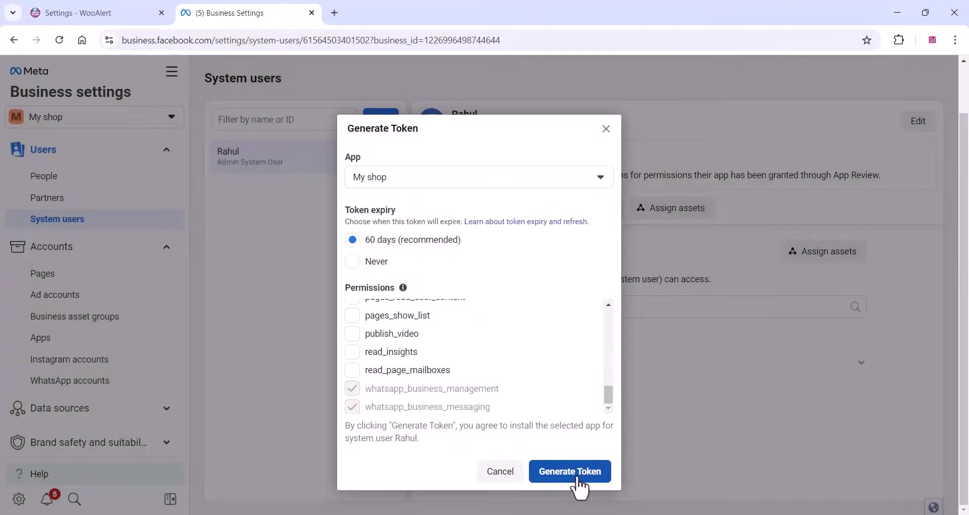
click(578, 478)
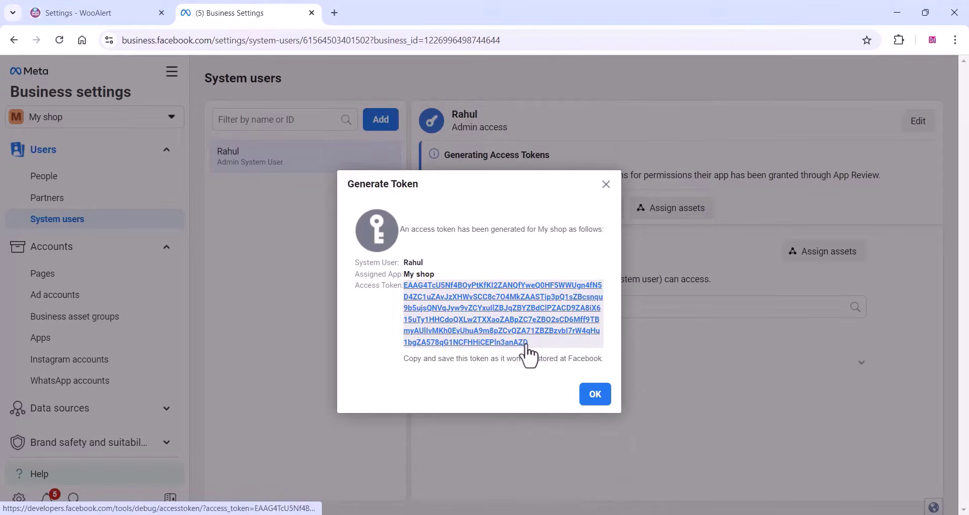
Select the whole generated access token and copy it.
drag(525, 345, 406, 287)
right_click(418, 302)
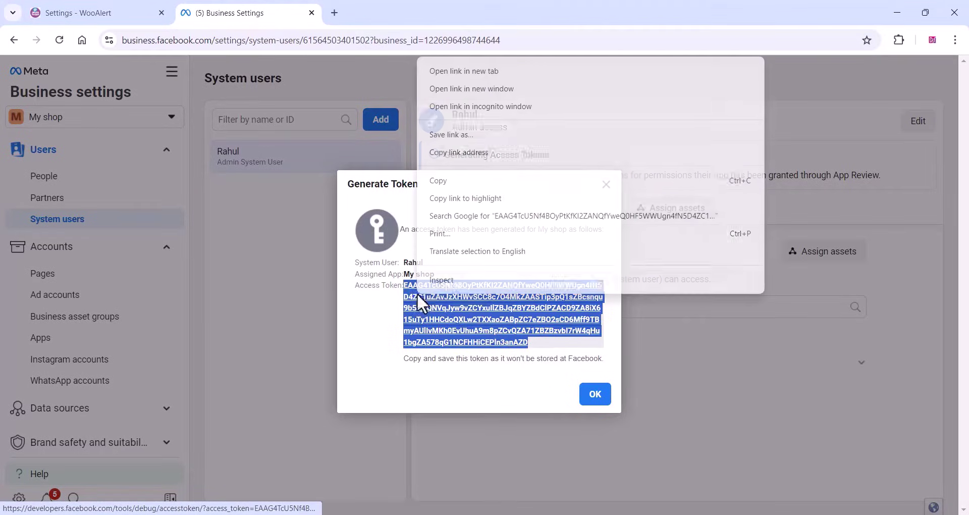
click(443, 182)
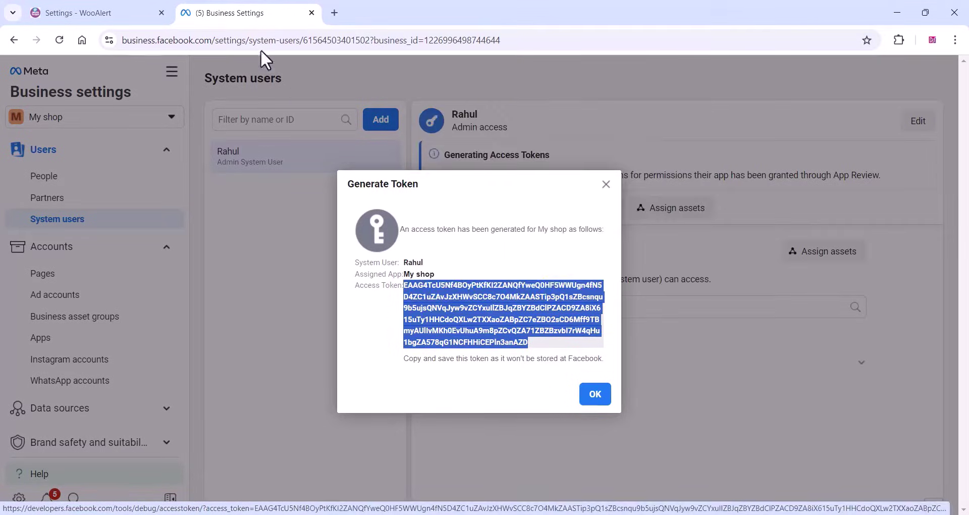
Paste the copied access token into WooAlert's Access Token field.
click(106, 10)
right_click(128, 207)
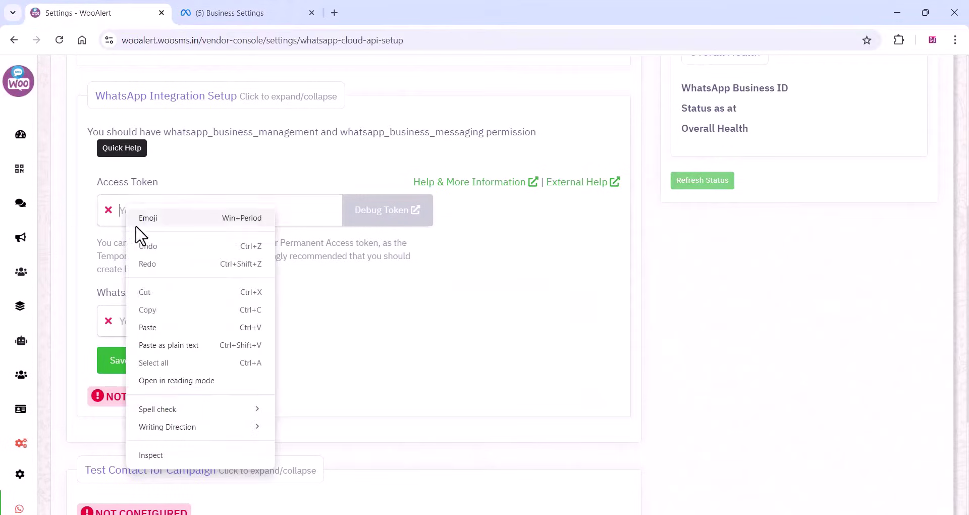
click(136, 328)
click(349, 320)
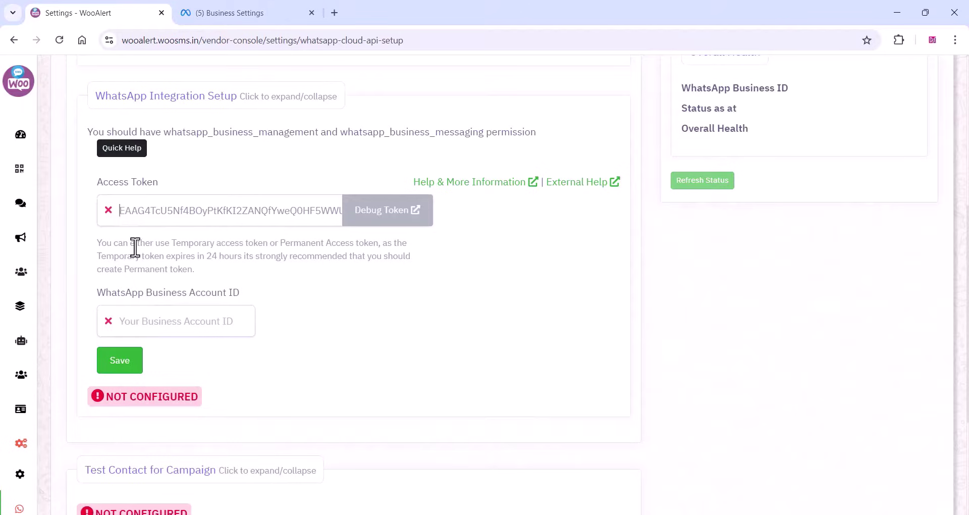
Copy the My shop WhatsApp Business Account ID from Business Settings.
click(212, 11)
click(605, 185)
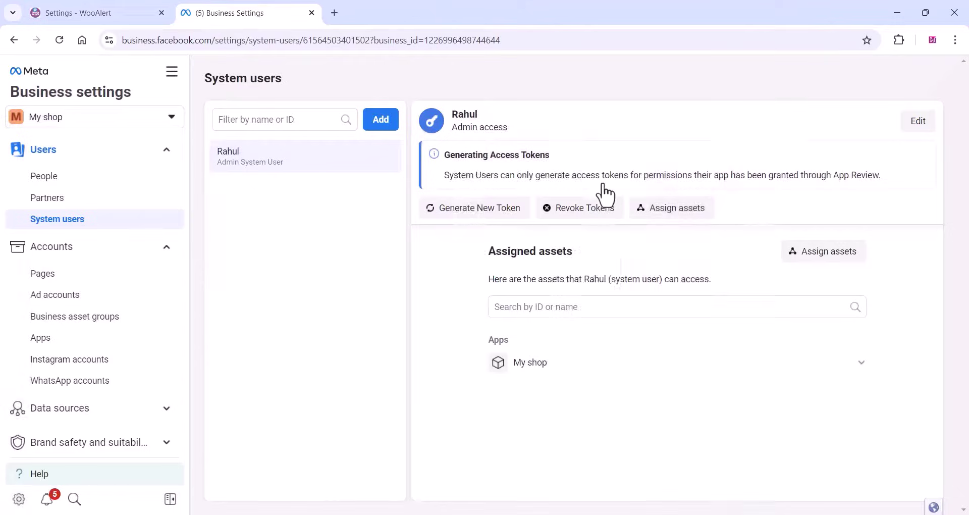
click(75, 387)
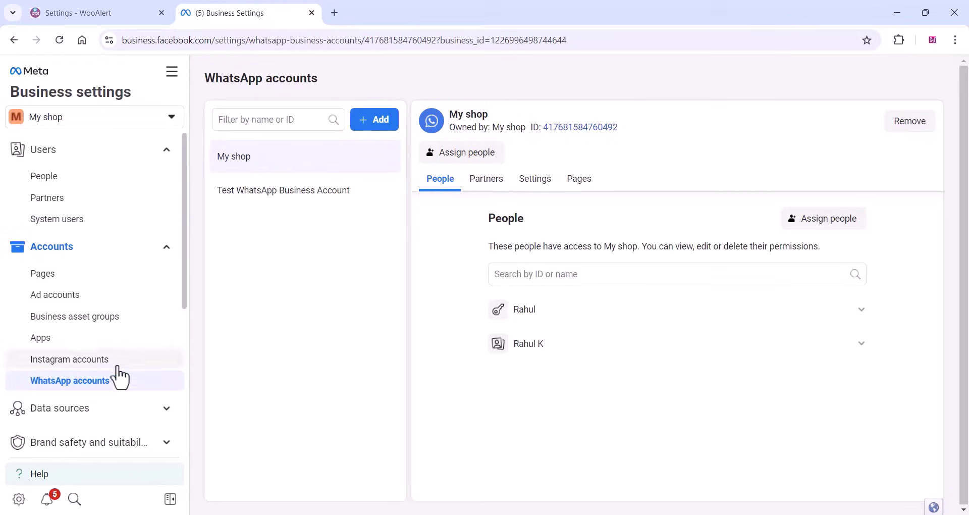
click(580, 127)
Paste the account ID into WhatsApp Business Account ID and save the integration.
click(76, 10)
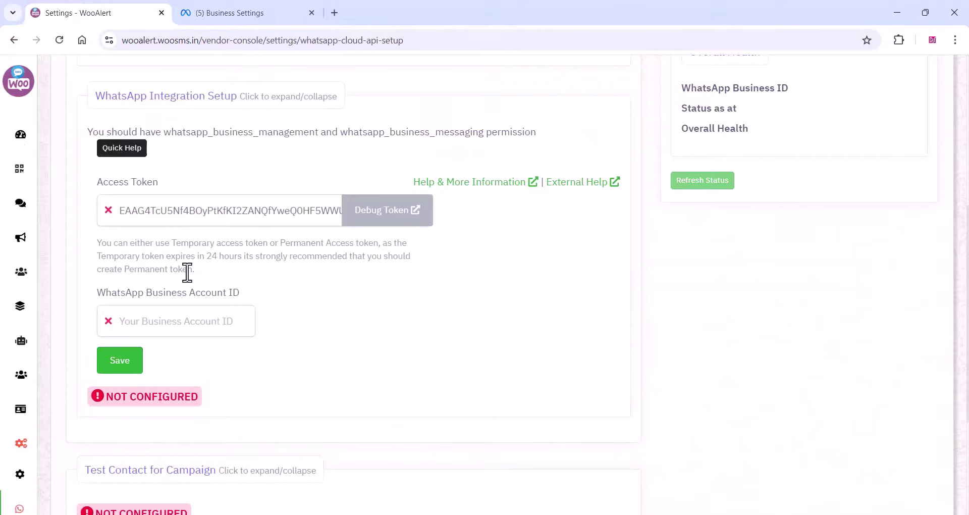
right_click(126, 321)
click(167, 178)
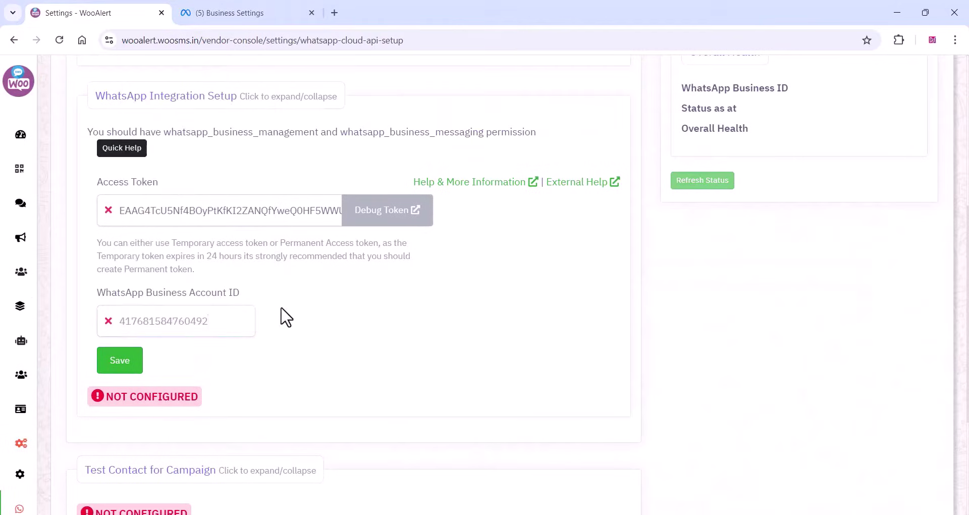
click(130, 361)
click(133, 364)
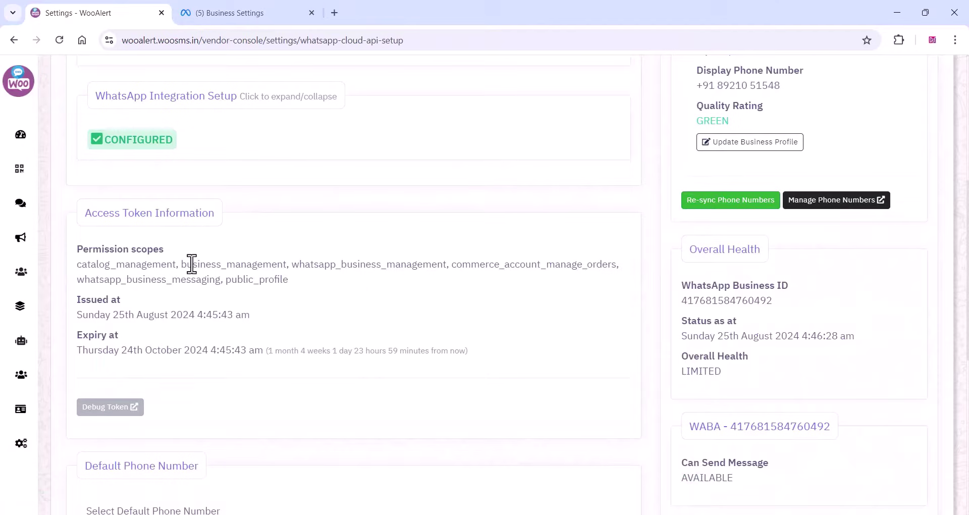
Scroll through the configured WhatsApp integration settings.
scroll(266, 295, up, 5)
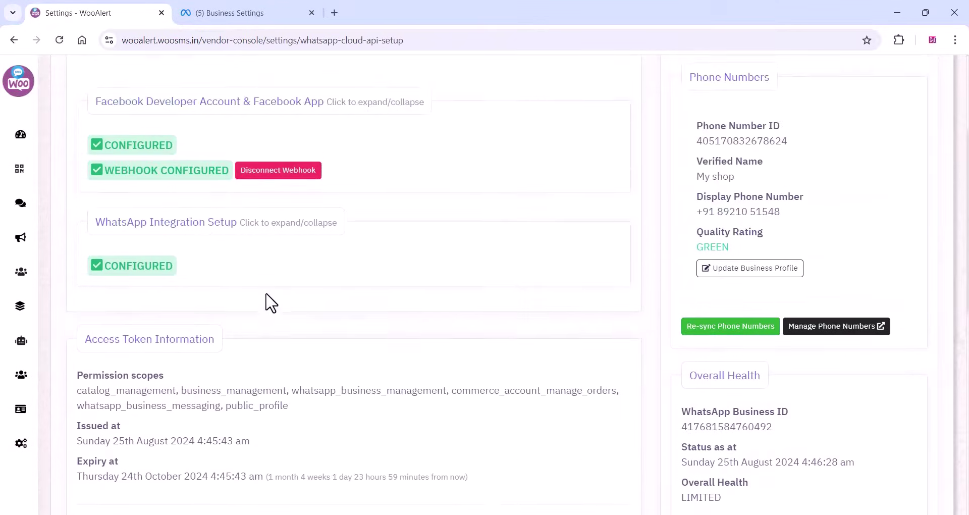
scroll(266, 297, down, 4)
scroll(265, 300, down, 7)
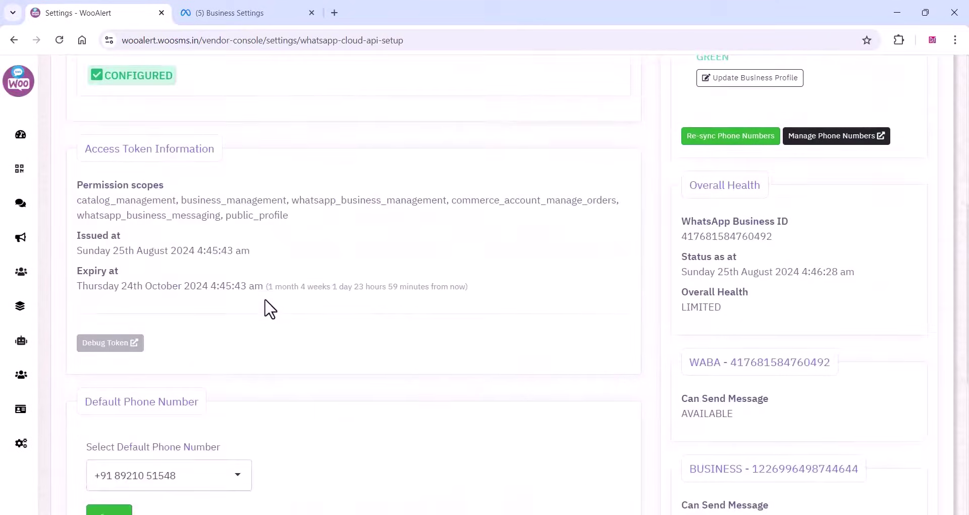
scroll(270, 310, down, 1)
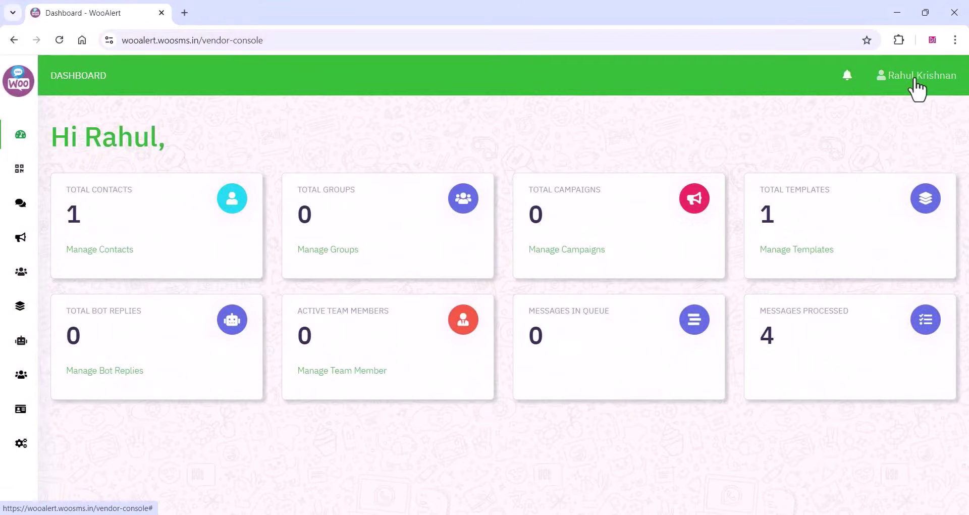
Open My Profile from the account menu and scroll through it.
click(915, 80)
click(884, 123)
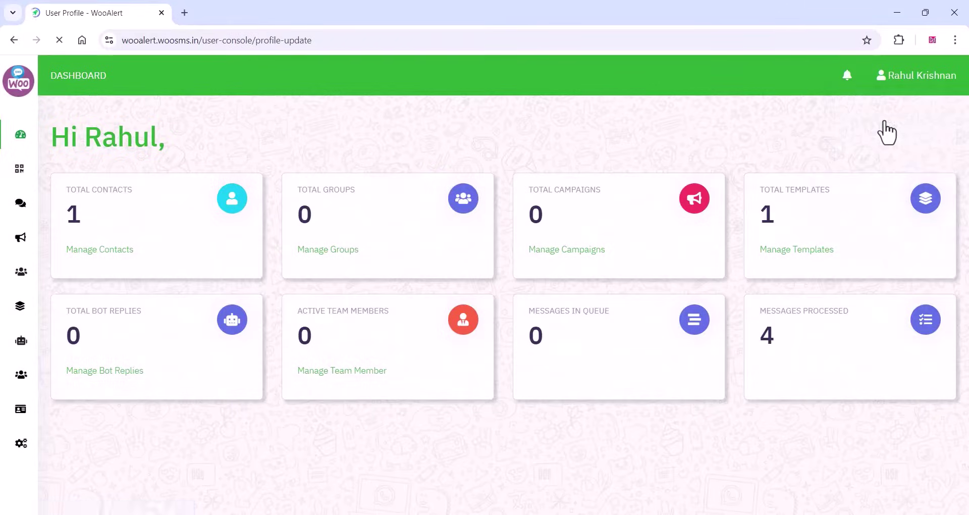
scroll(252, 271, down, 3)
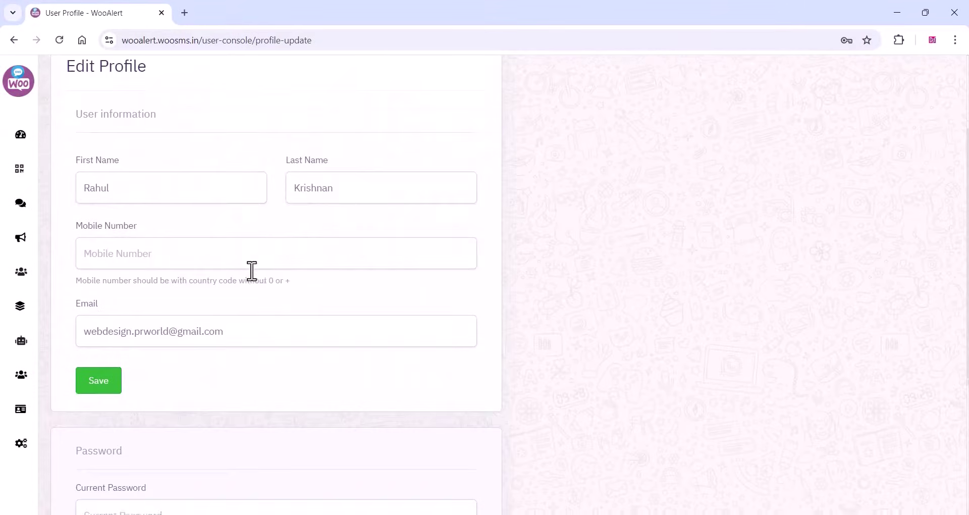
scroll(252, 271, down, 3)
scroll(252, 273, down, 1)
scroll(249, 277, up, 4)
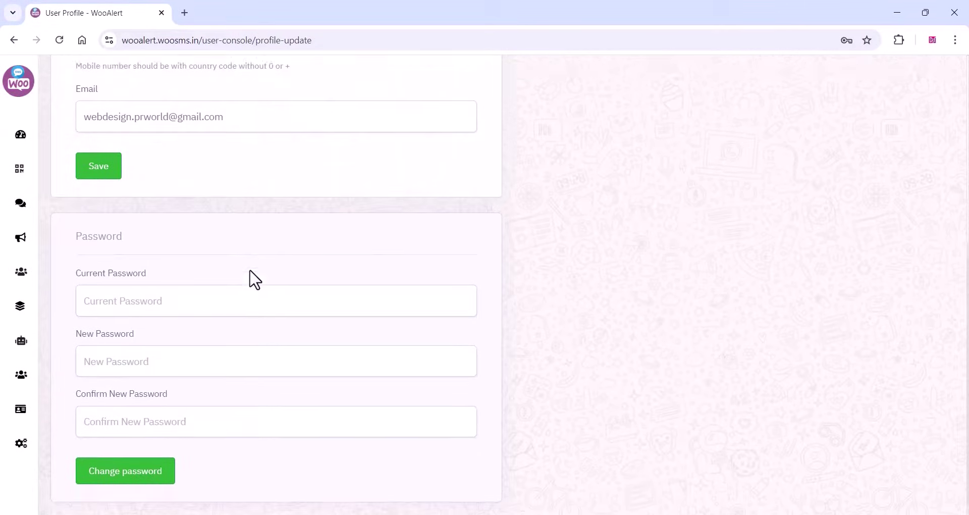
scroll(255, 279, up, 3)
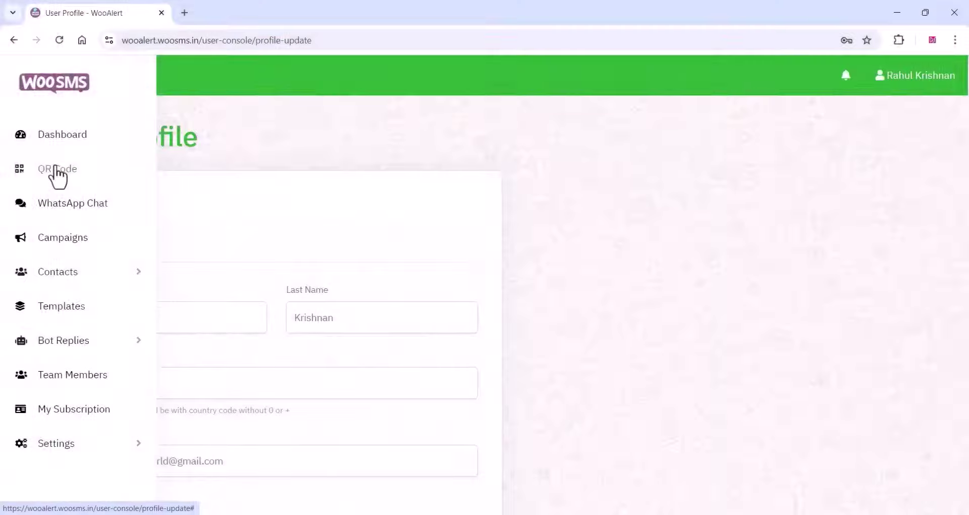
View the chat QR code, dismiss it, and go to WhatsApp Chat.
click(57, 169)
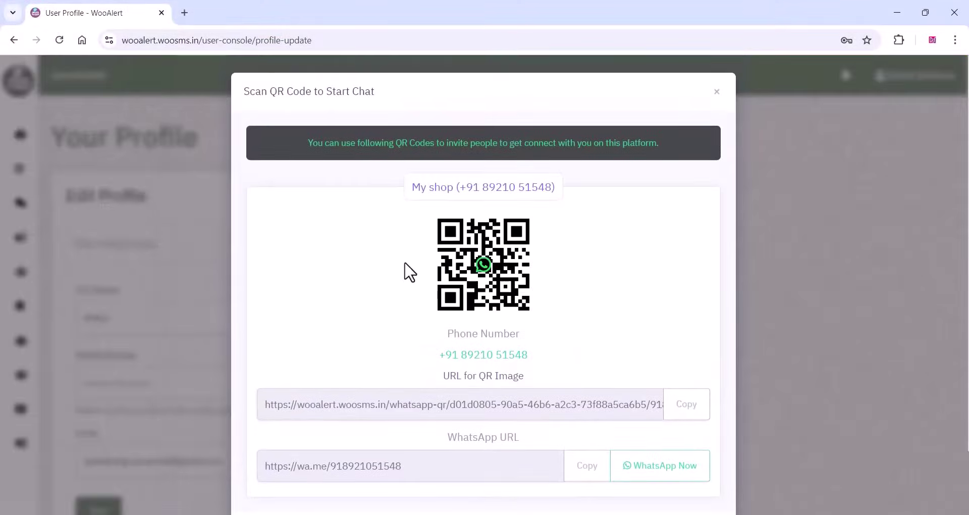
scroll(581, 328, down, 1)
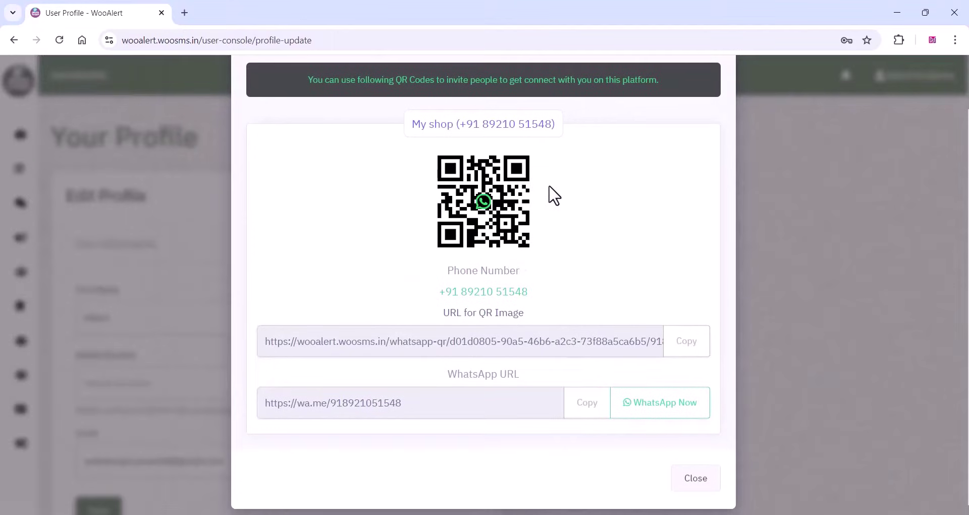
key(Escape)
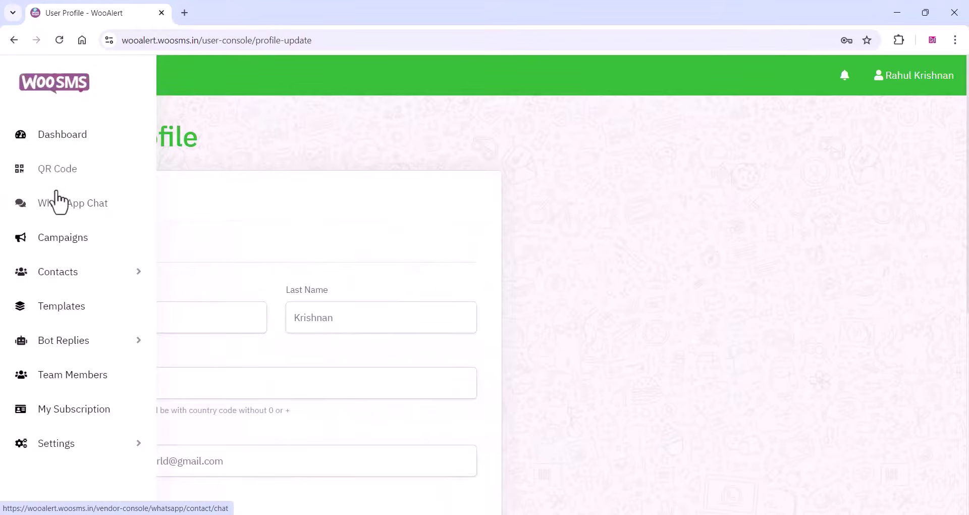
click(54, 212)
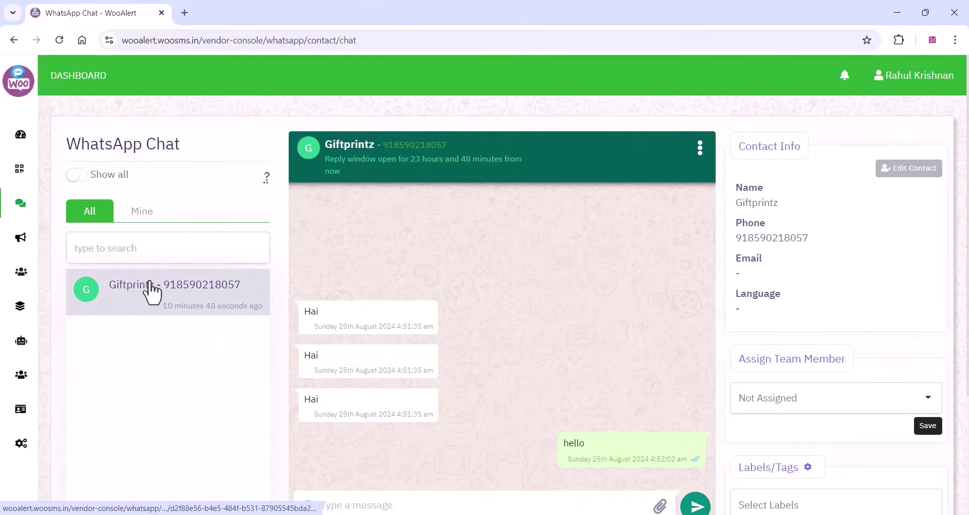
mouse_move(5, 270)
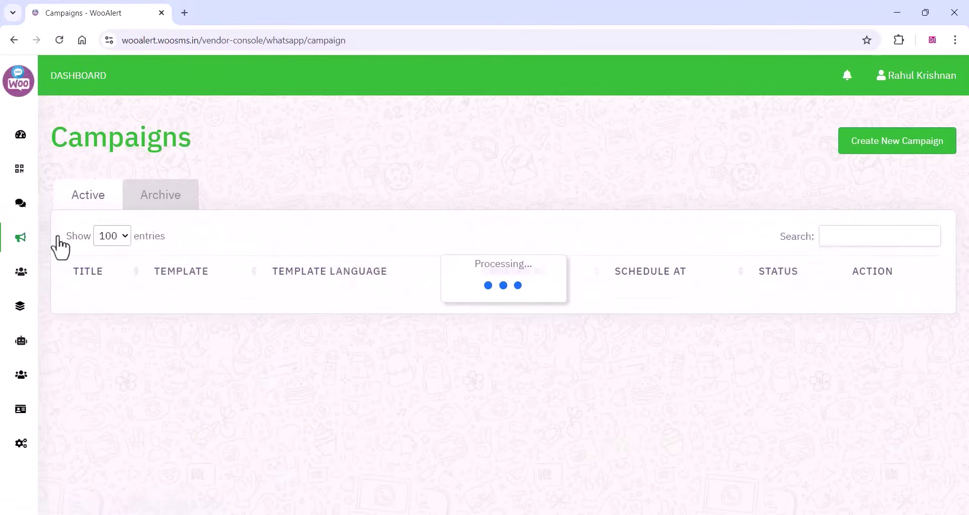
Start a new campaign using the hello_world (en_US) template, then go to Contacts.
click(868, 151)
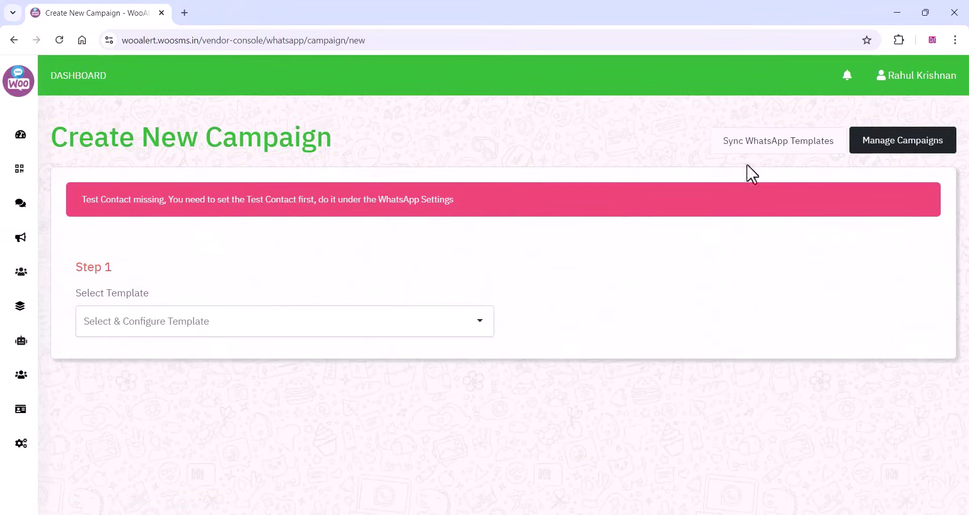
click(248, 321)
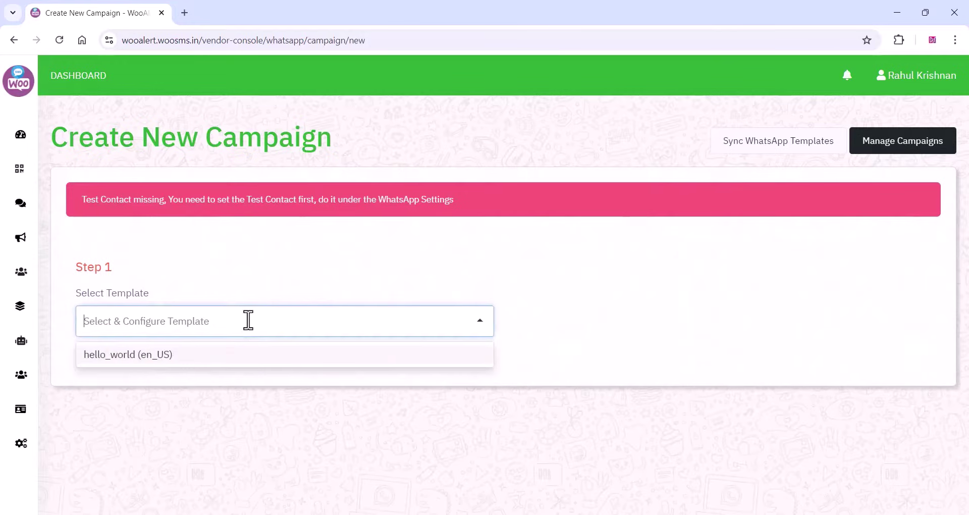
click(149, 355)
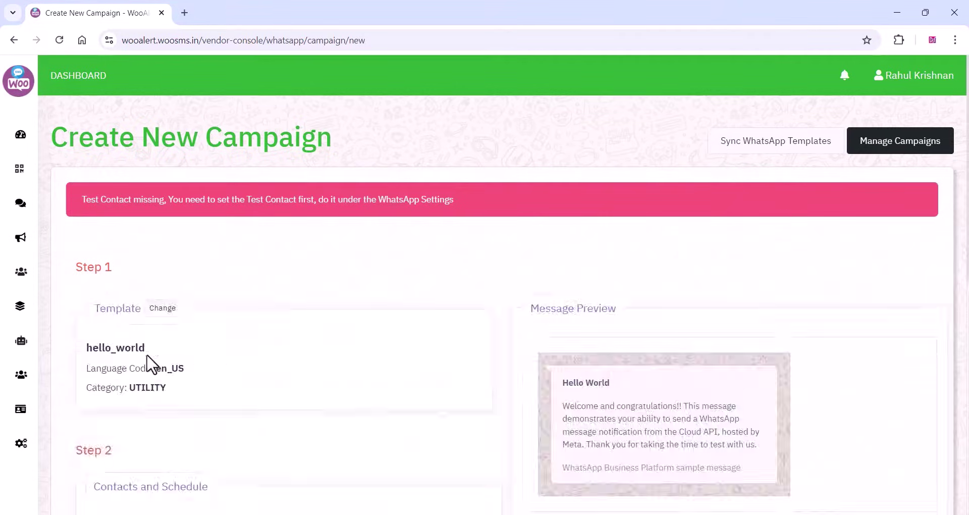
scroll(286, 359, down, 4)
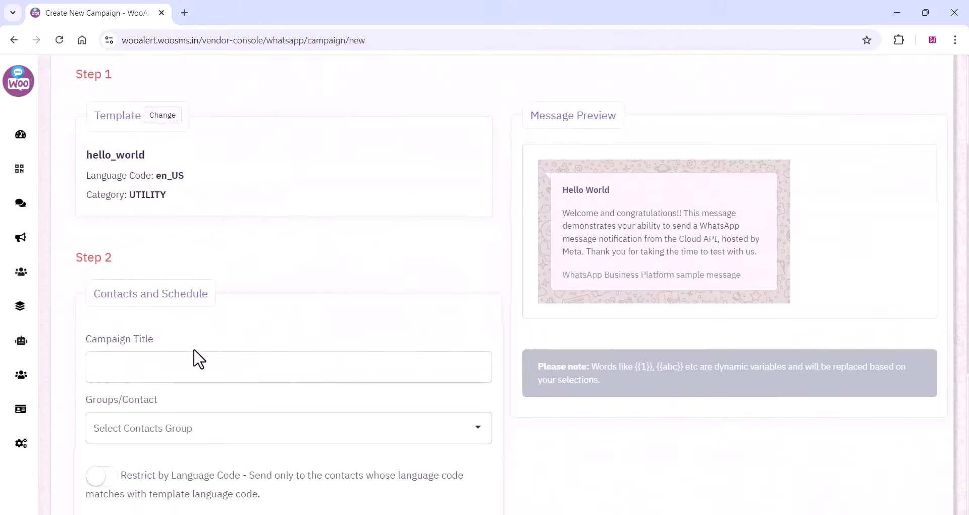
scroll(196, 357, down, 3)
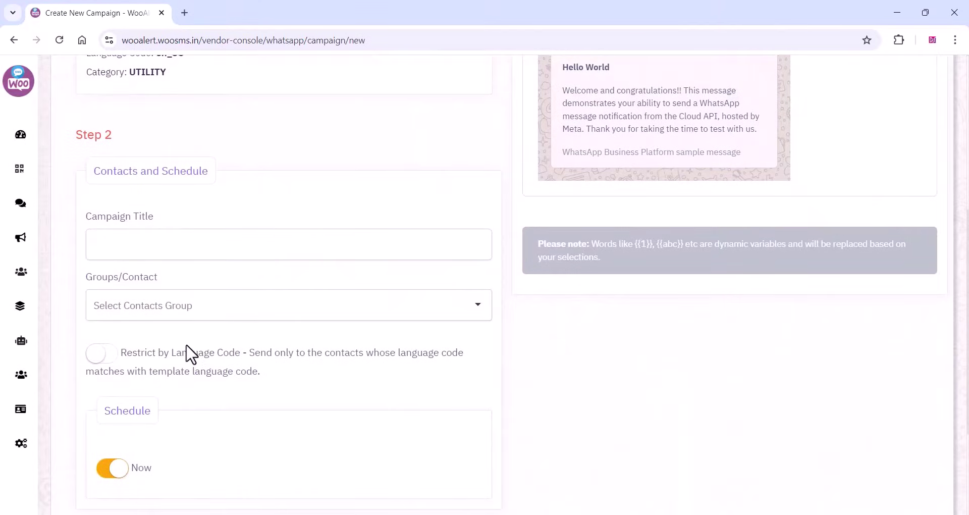
scroll(191, 353, down, 3)
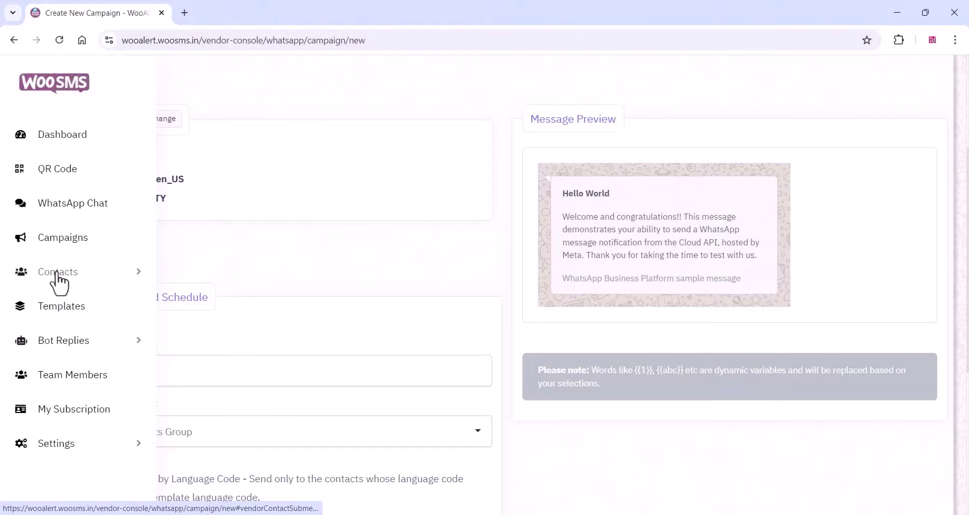
click(59, 275)
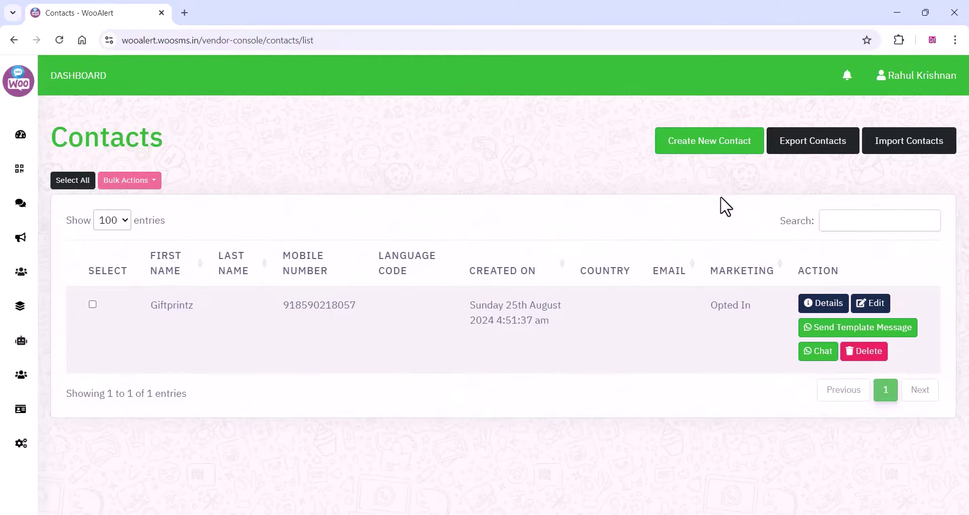
Open the Add New Contact form and close it without saving.
click(716, 152)
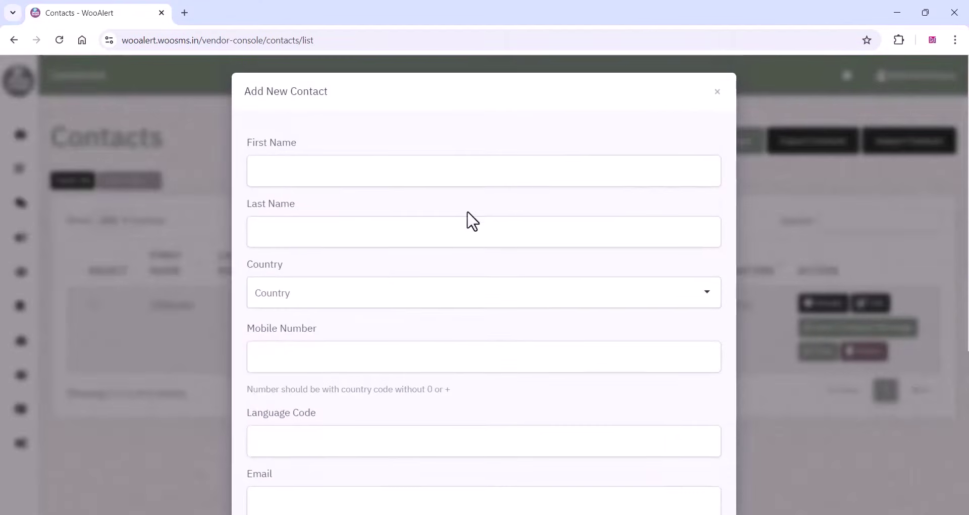
scroll(359, 296, down, 5)
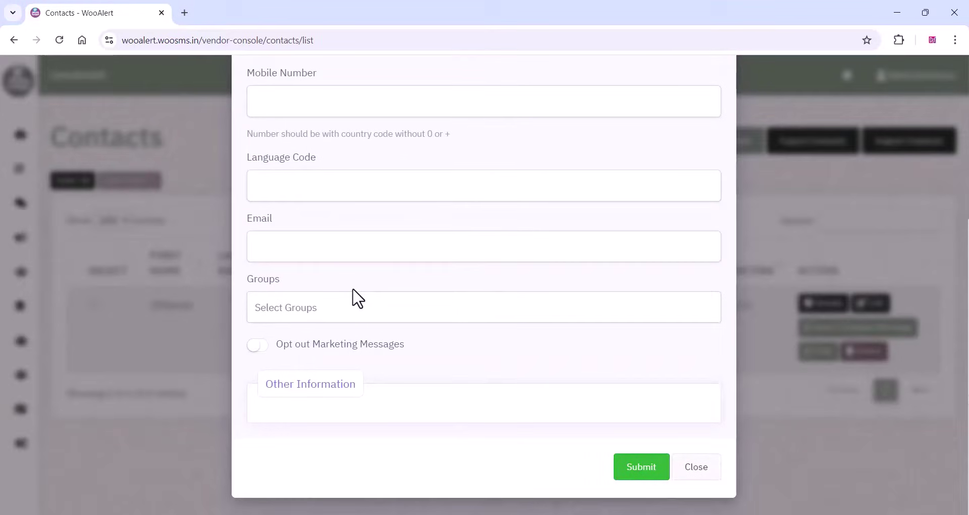
scroll(358, 298, up, 5)
click(720, 92)
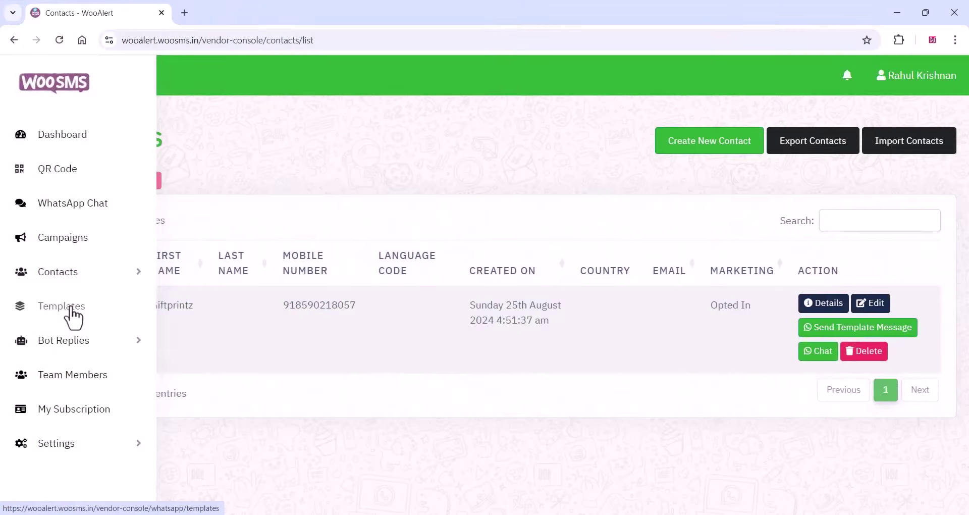
Create and submit the special_offer (en) MARKETING template from the Templates page.
click(72, 317)
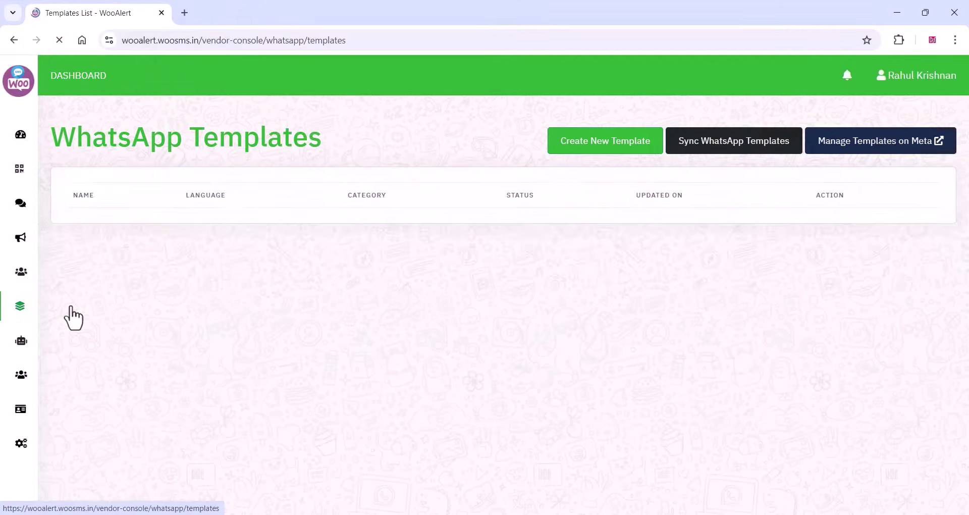
click(600, 141)
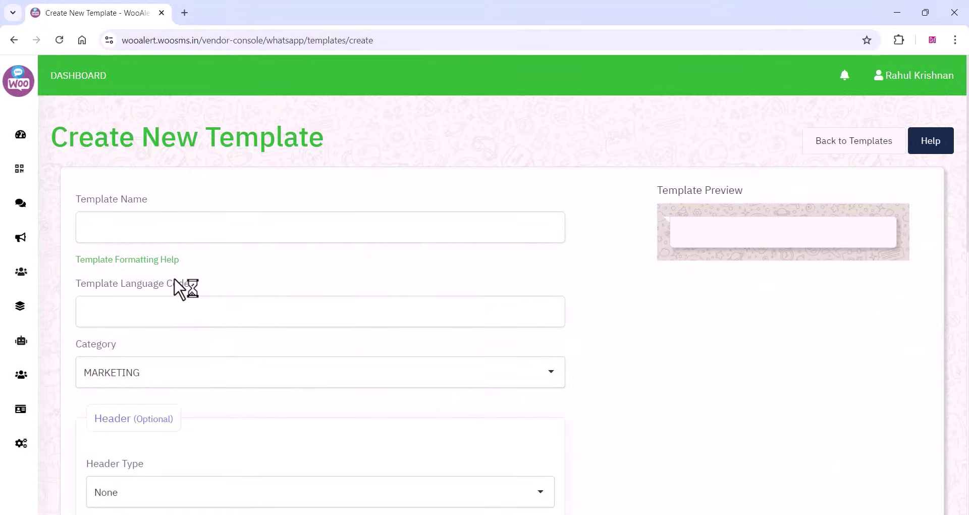
scroll(174, 279, down, 3)
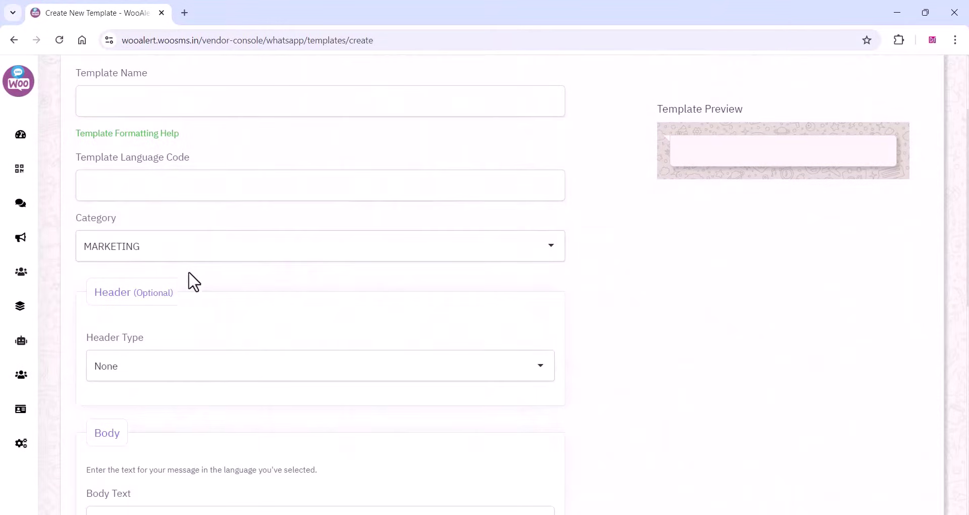
scroll(190, 279, down, 3)
scroll(194, 282, down, 3)
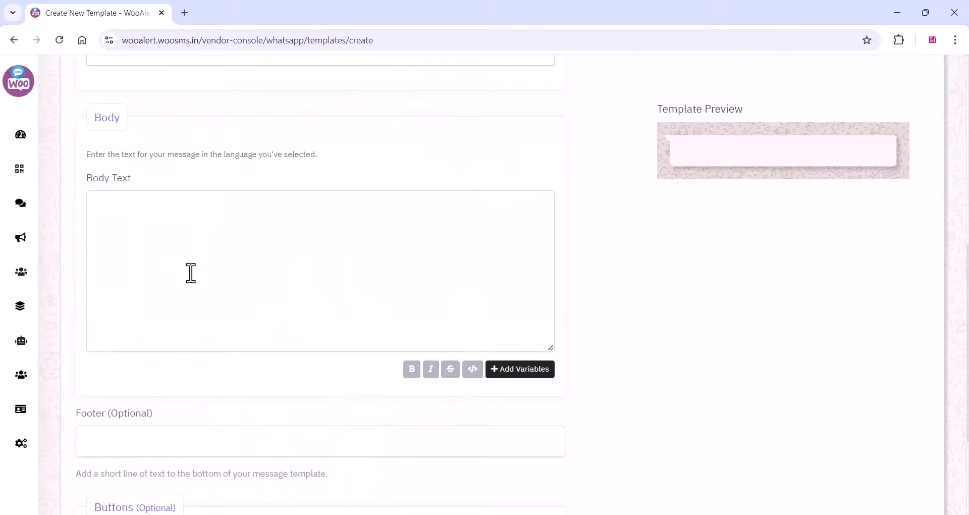
scroll(190, 281, down, 2)
scroll(192, 275, down, 1)
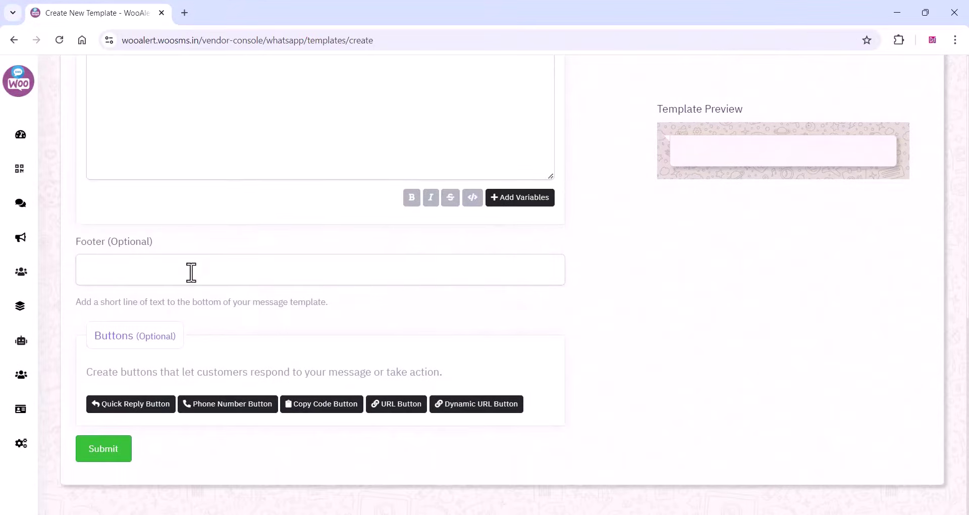
scroll(192, 273, up, 7)
scroll(190, 277, up, 3)
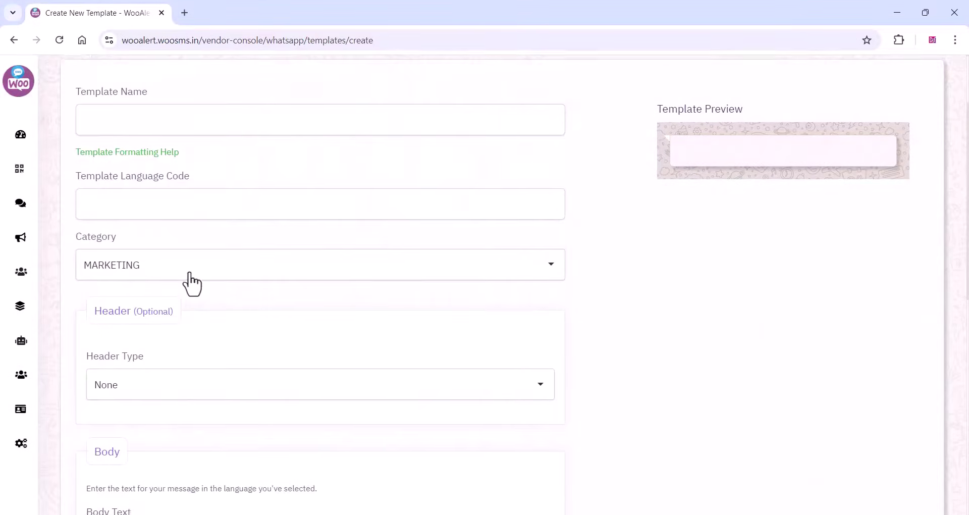
scroll(191, 282, up, 2)
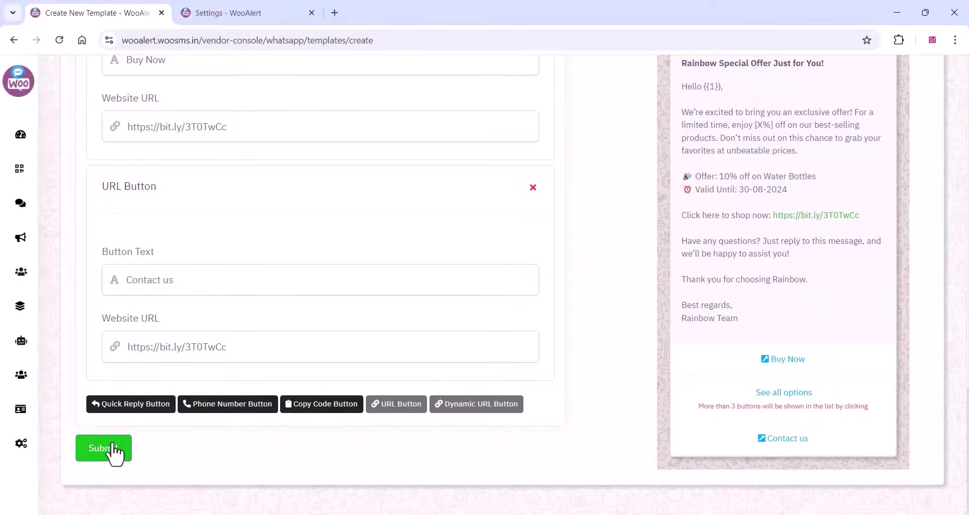
click(113, 452)
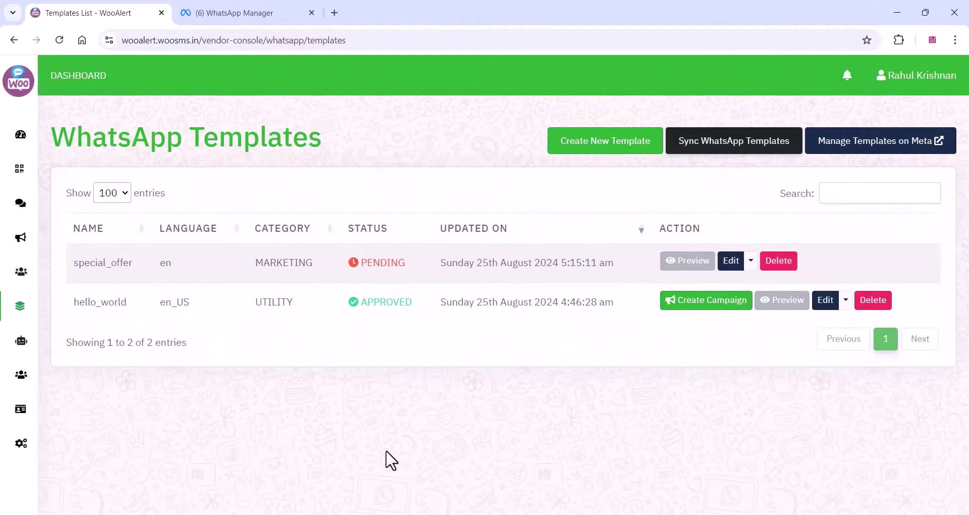
From the empty Bot Replies list, start a new Simple Bot Reply.
mouse_move(100, 323)
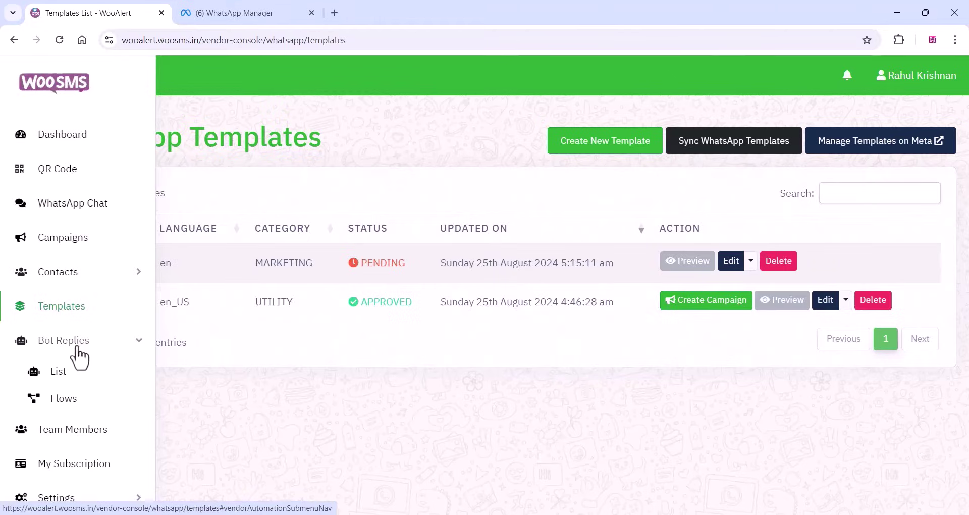
click(61, 374)
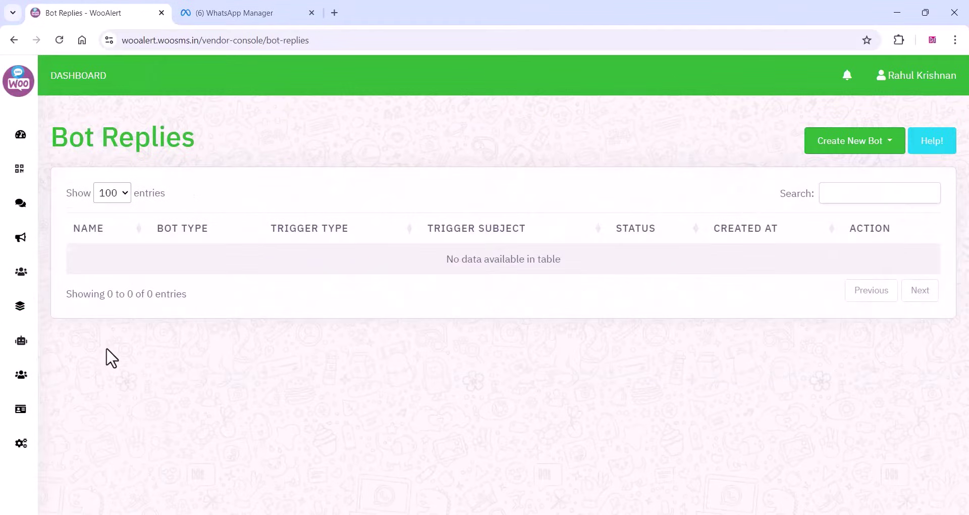
click(853, 143)
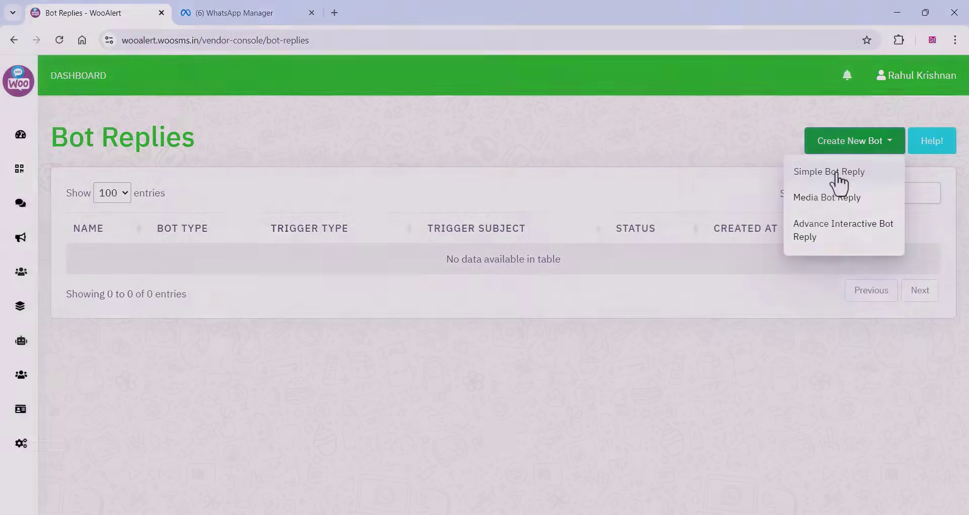
click(838, 179)
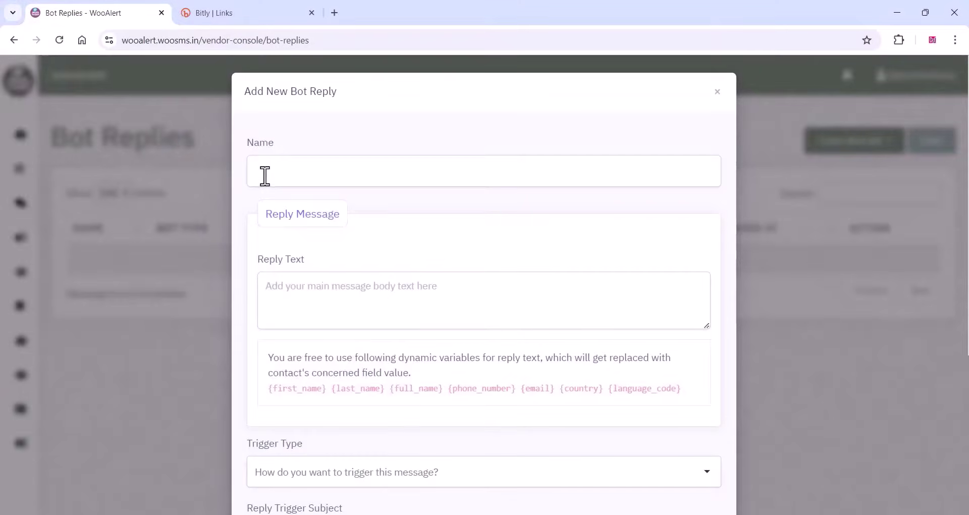
Name the bot 'track' and paste the order-tracking paragraph as its reply text.
right_click(265, 177)
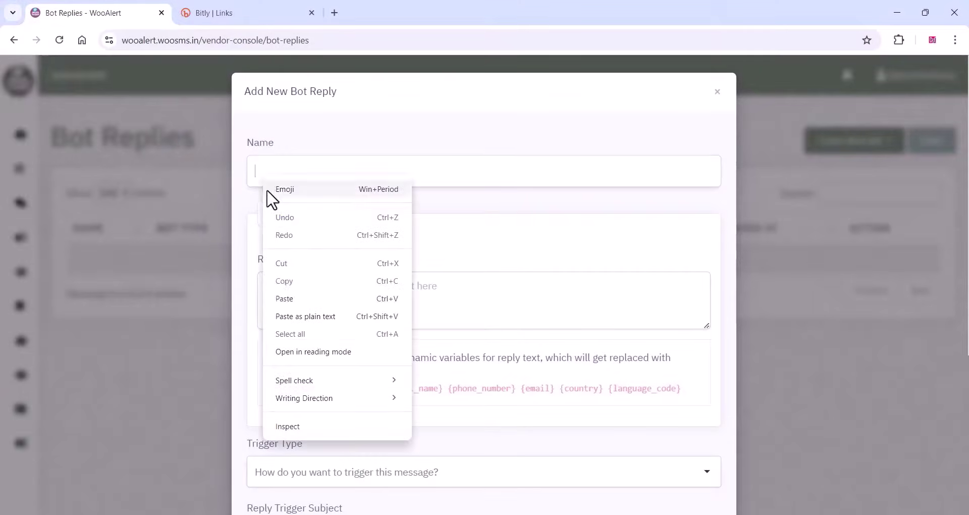
click(288, 299)
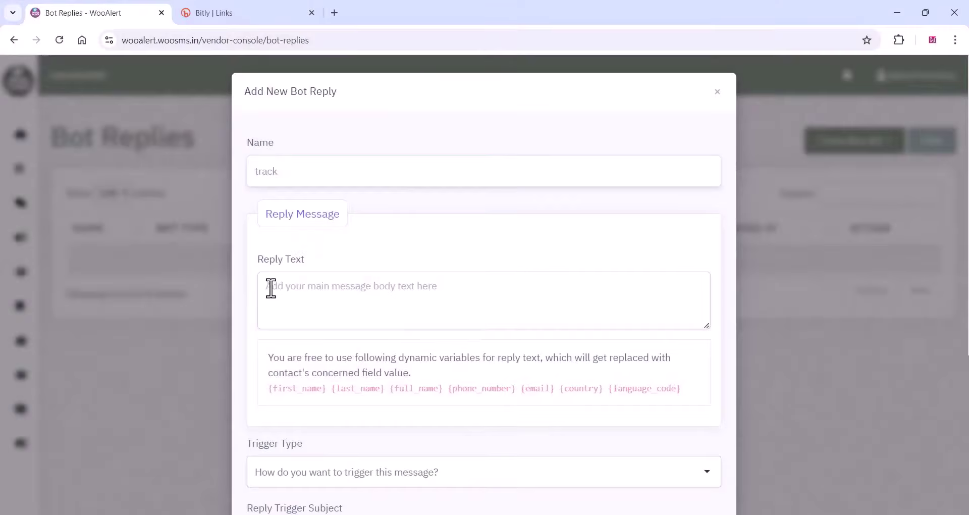
right_click(270, 288)
click(292, 172)
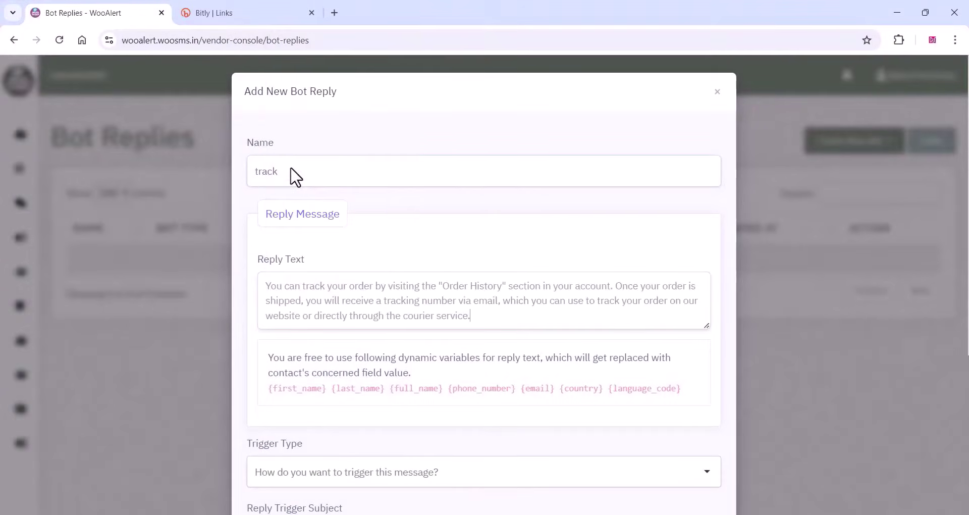
Prepend 'Dear {first_name},' to the start of the reply text.
drag(329, 388, 268, 389)
right_click(293, 387)
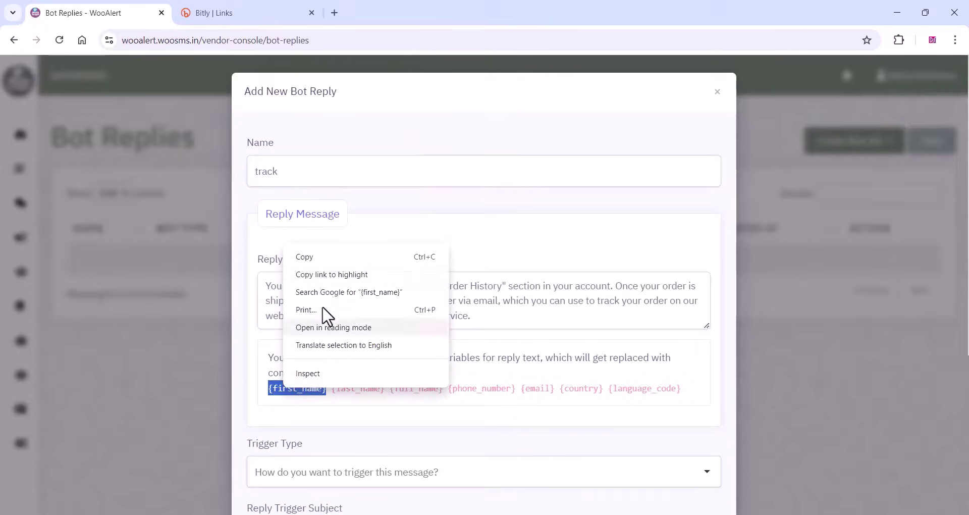
click(320, 268)
click(268, 290)
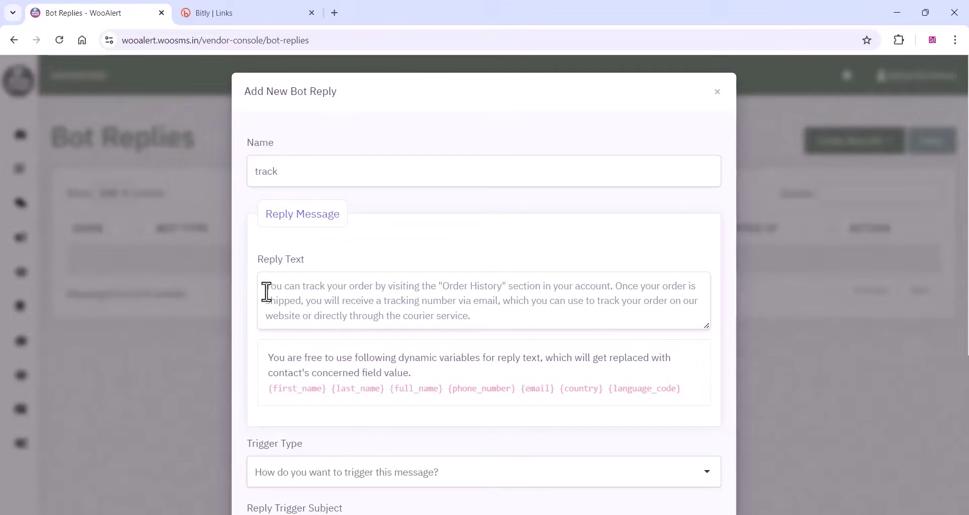
text(Dear)
key(ctrl+v)
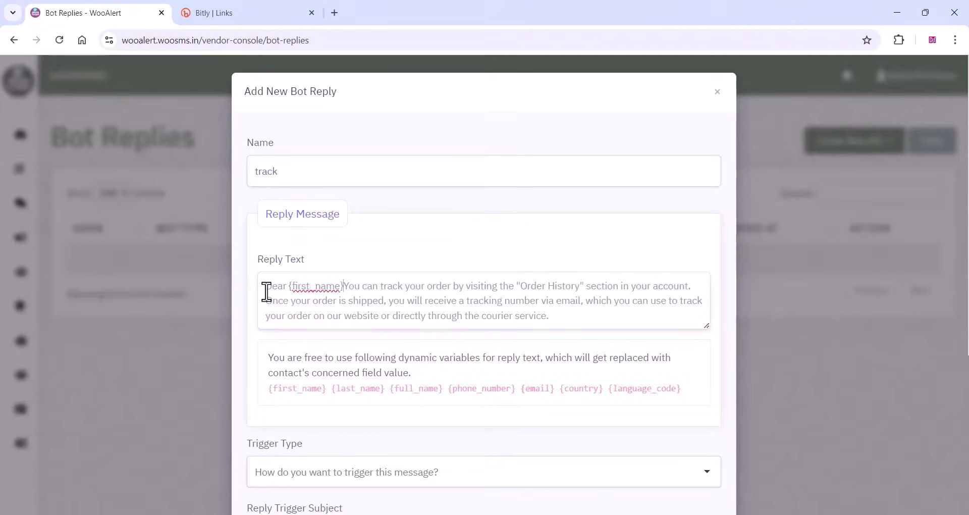
text(,)
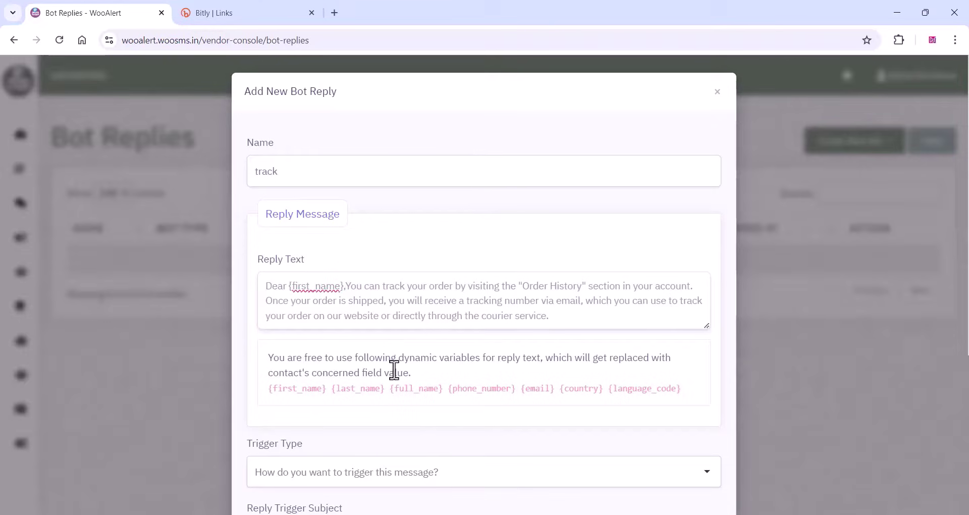
scroll(392, 389, down, 3)
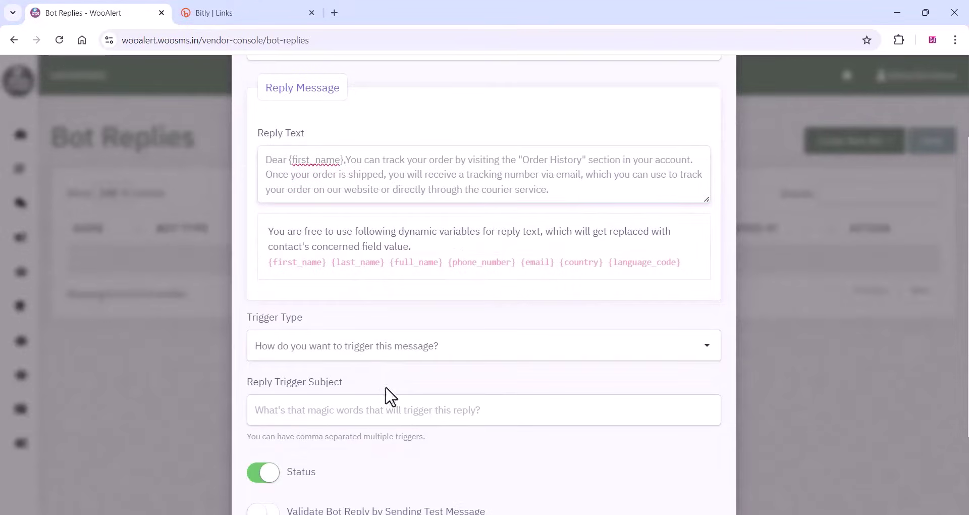
Set trigger type Contains with keywords 'track,tracking,where is my order'.
click(349, 353)
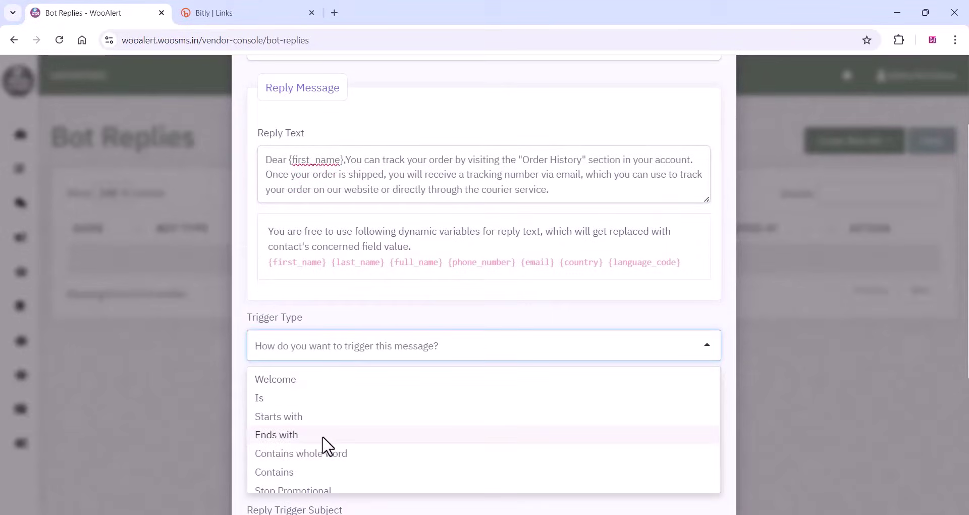
click(289, 471)
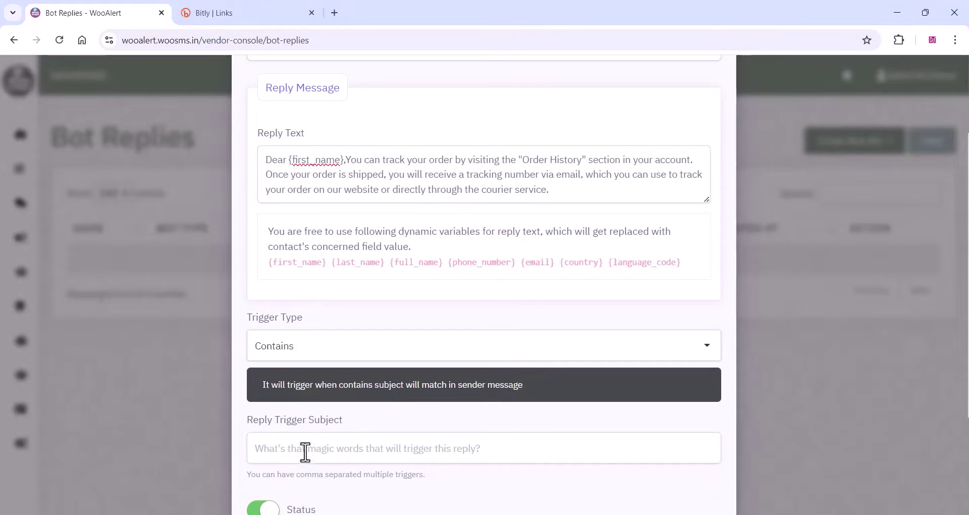
click(289, 455)
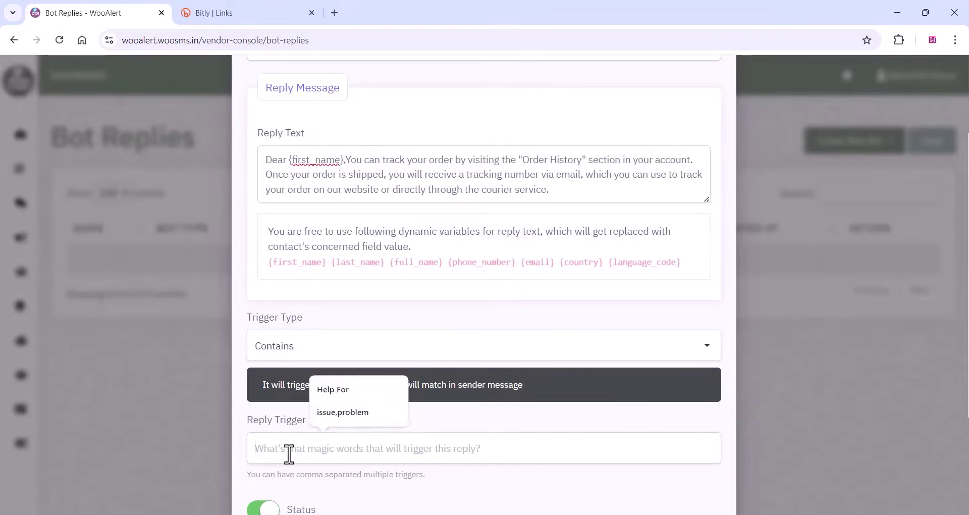
text(track,trac)
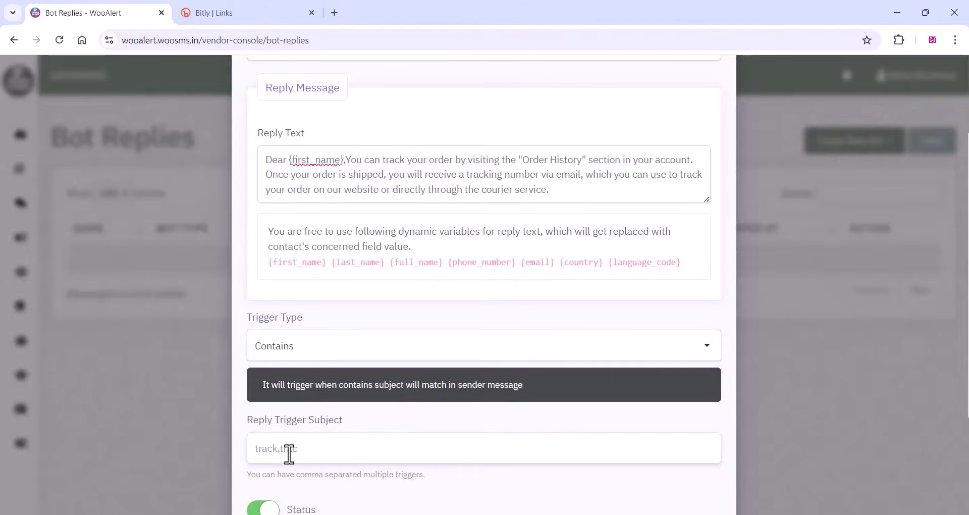
text(king,where is my order)
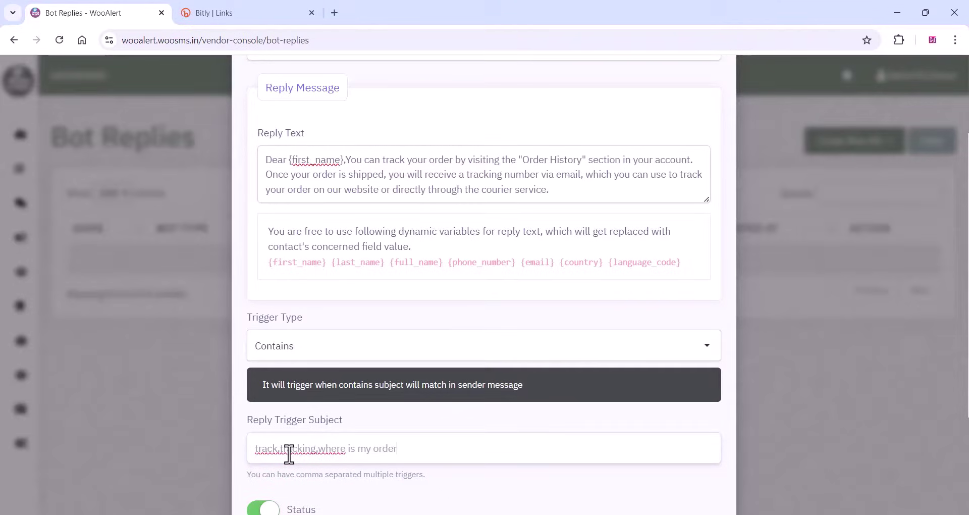
scroll(346, 494, down, 3)
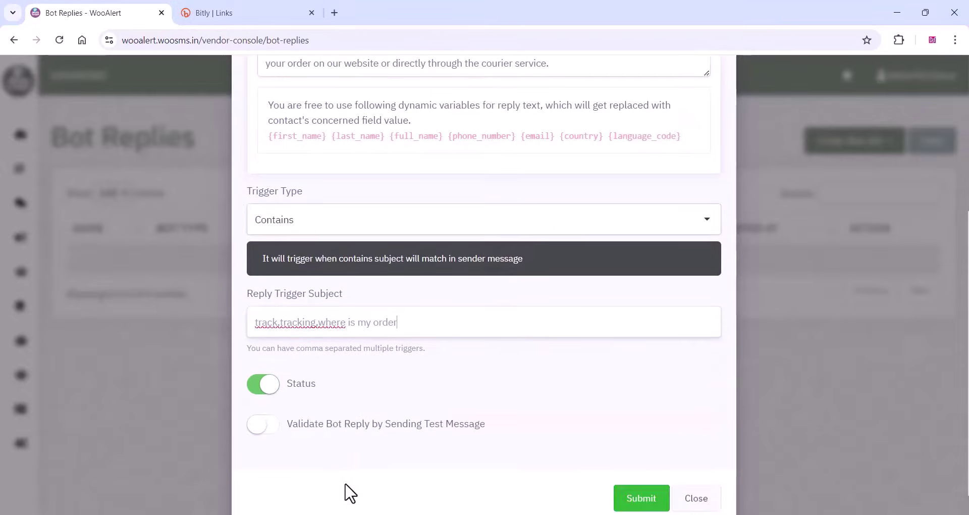
scroll(636, 472, down, 1)
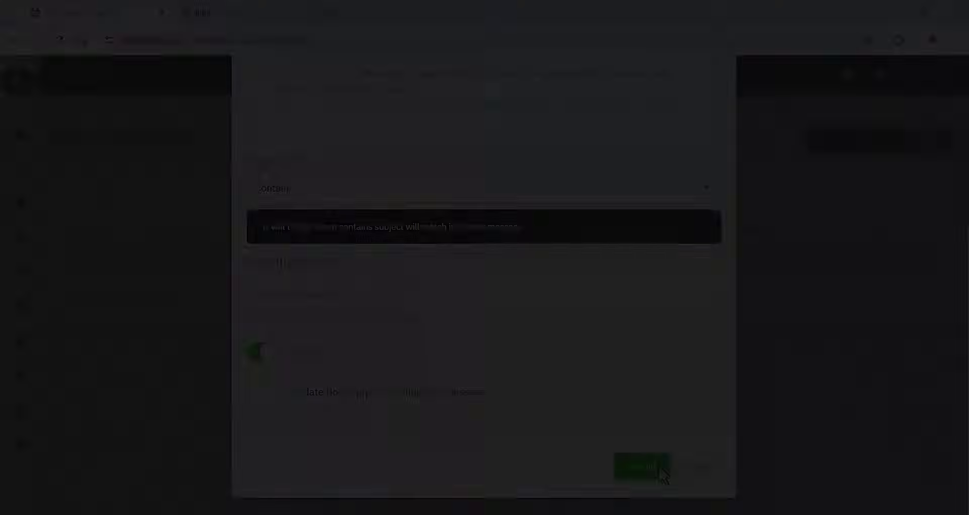
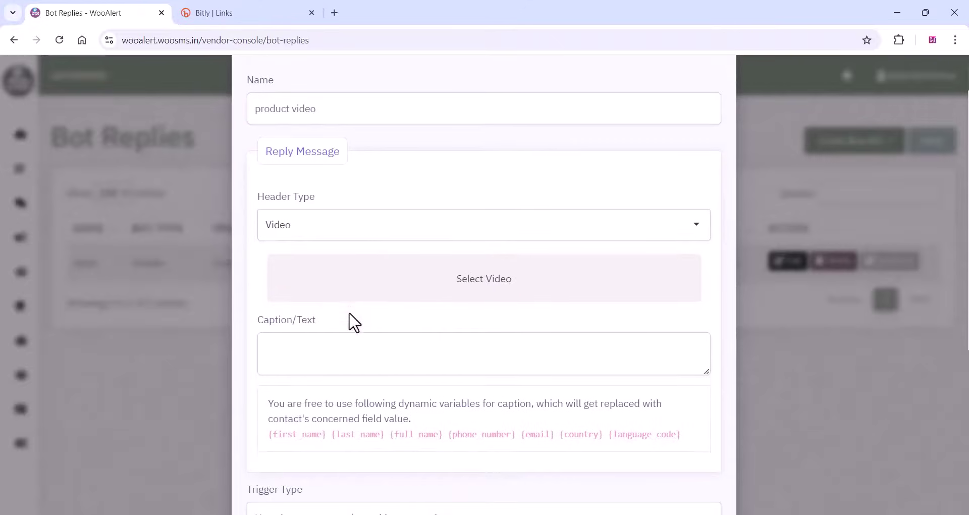
Attach the screen protector MP4 video and paste the step-by-step installation caption.
click(485, 289)
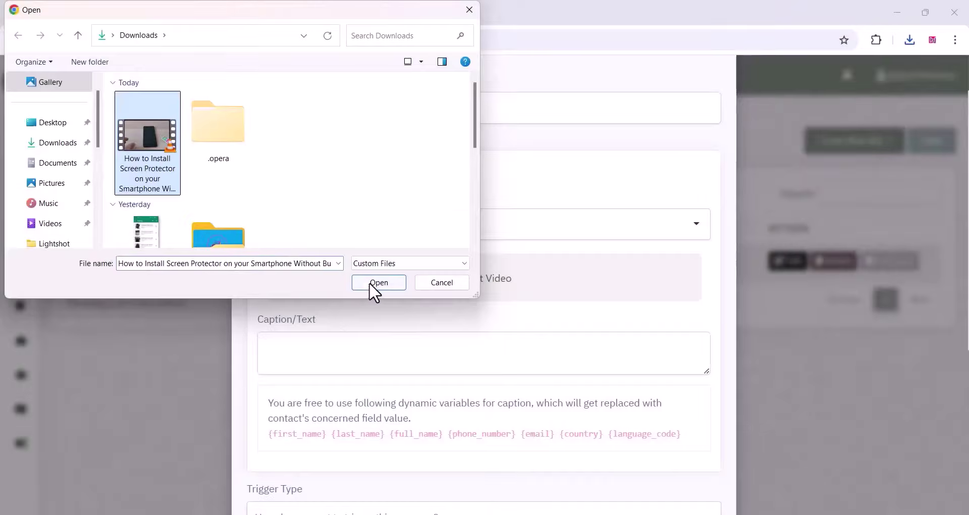
click(374, 284)
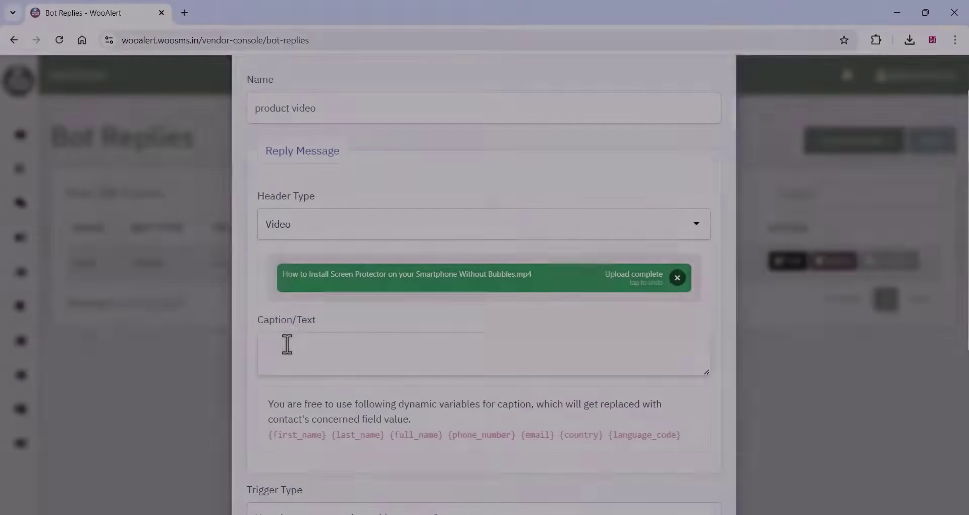
right_click(282, 351)
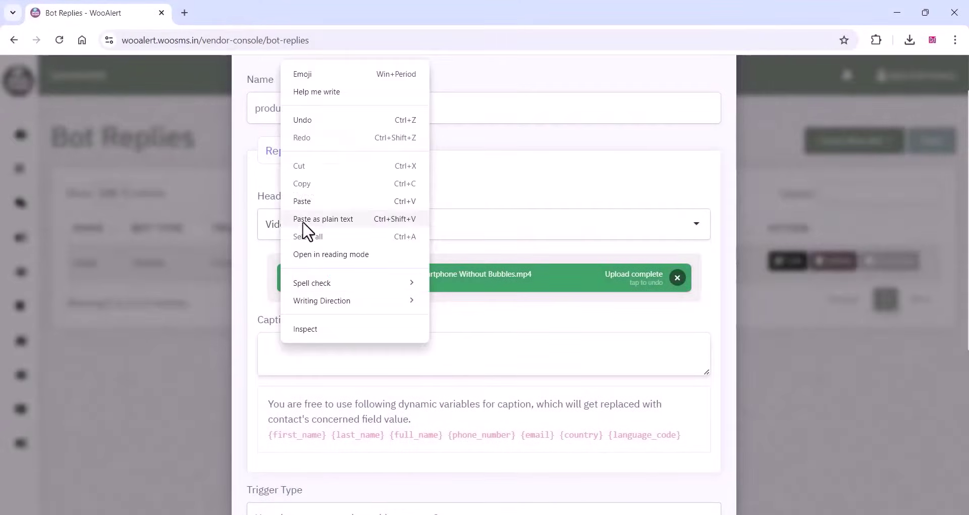
click(318, 202)
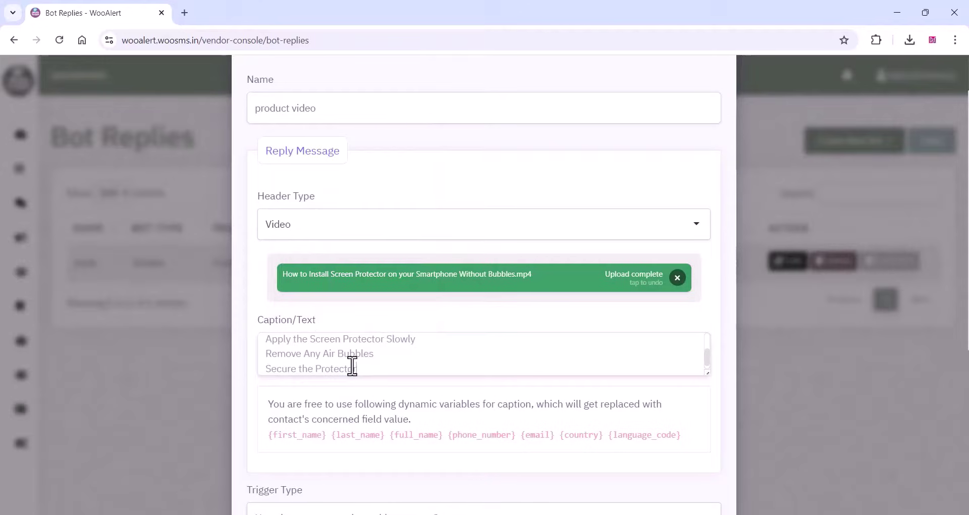
Set a Contains trigger with install, demo, video and submit the product video reply.
scroll(337, 389, down, 2)
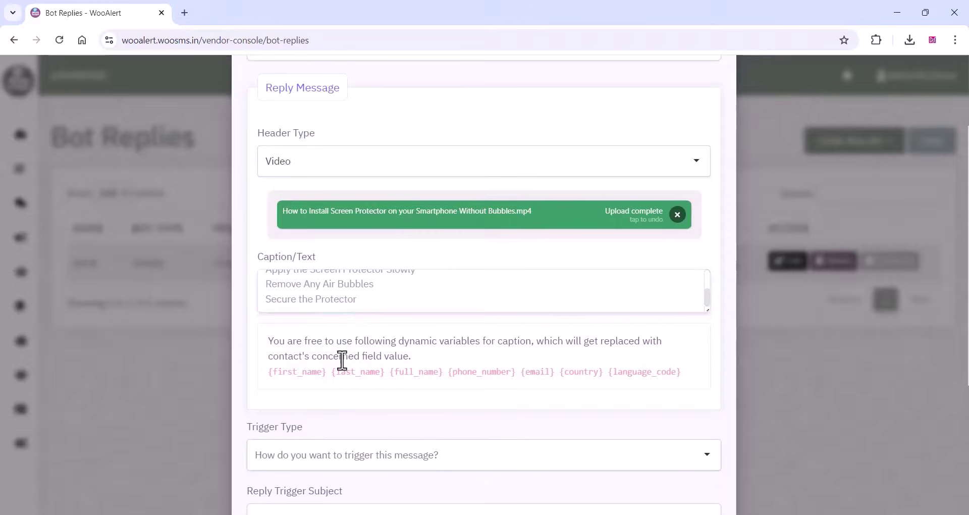
scroll(341, 417, down, 3)
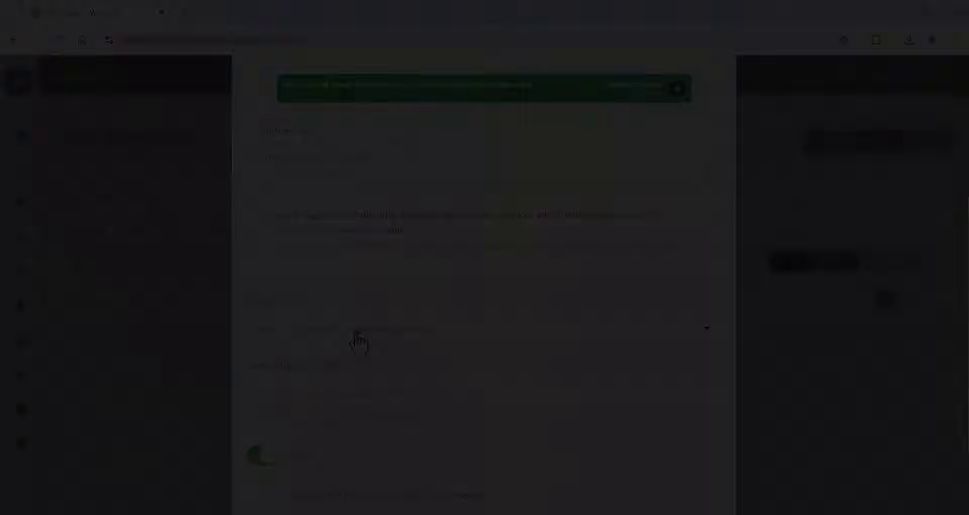
click(357, 334)
click(295, 430)
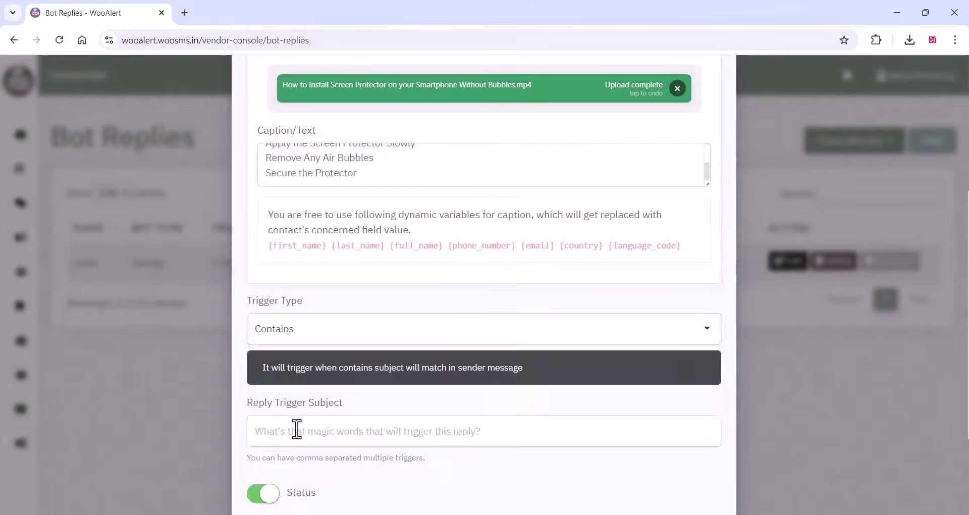
click(288, 435)
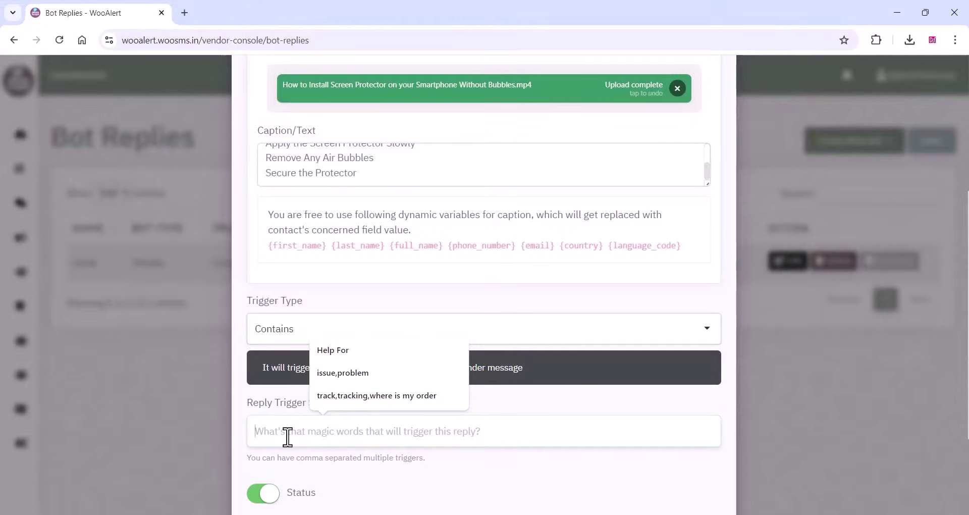
text(install,demo)
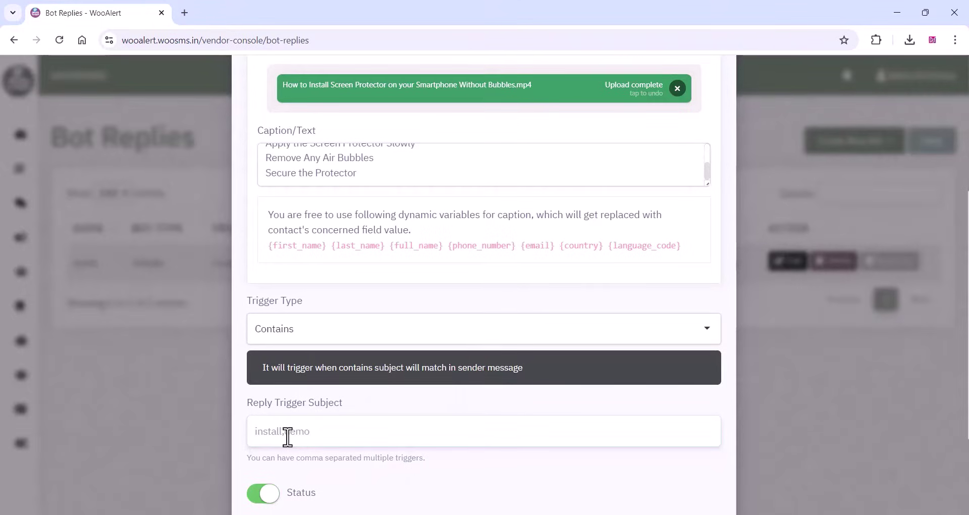
key(Return)
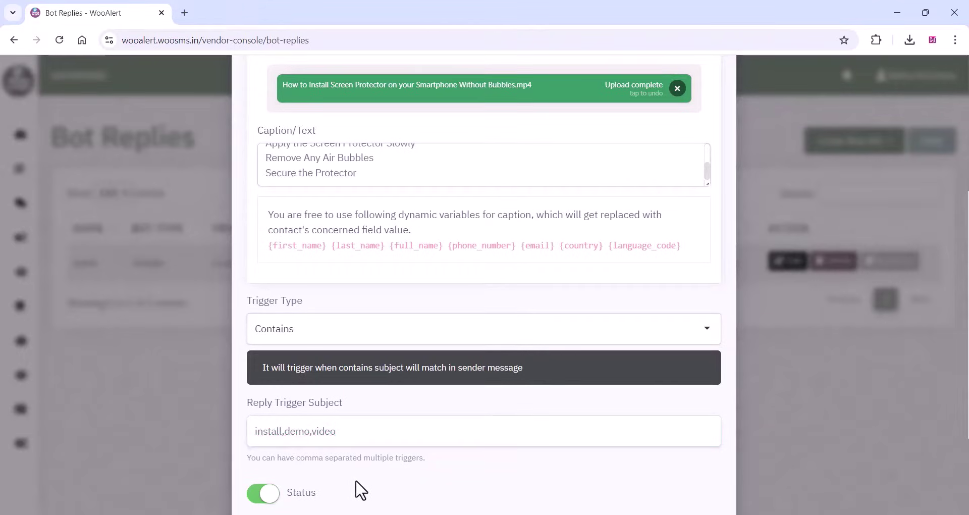
scroll(359, 493, down, 1)
scroll(359, 489, down, 2)
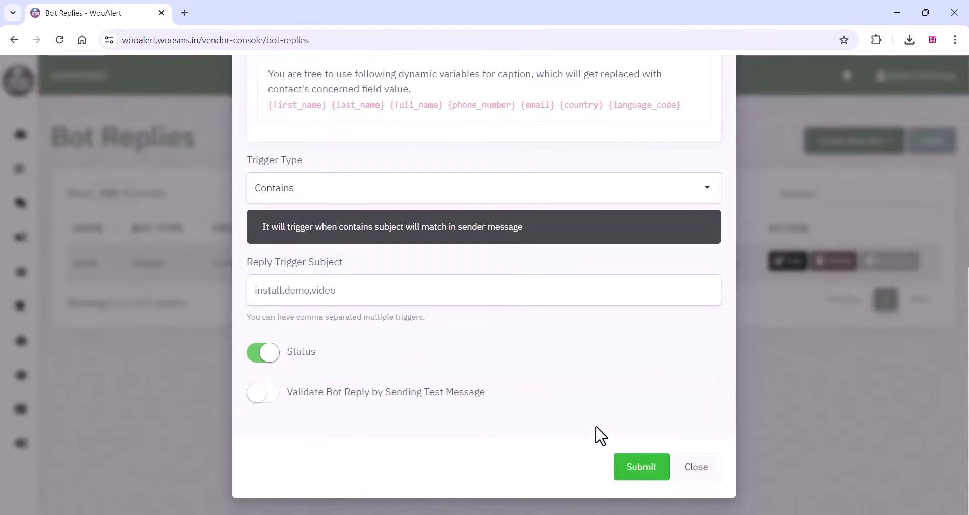
click(640, 473)
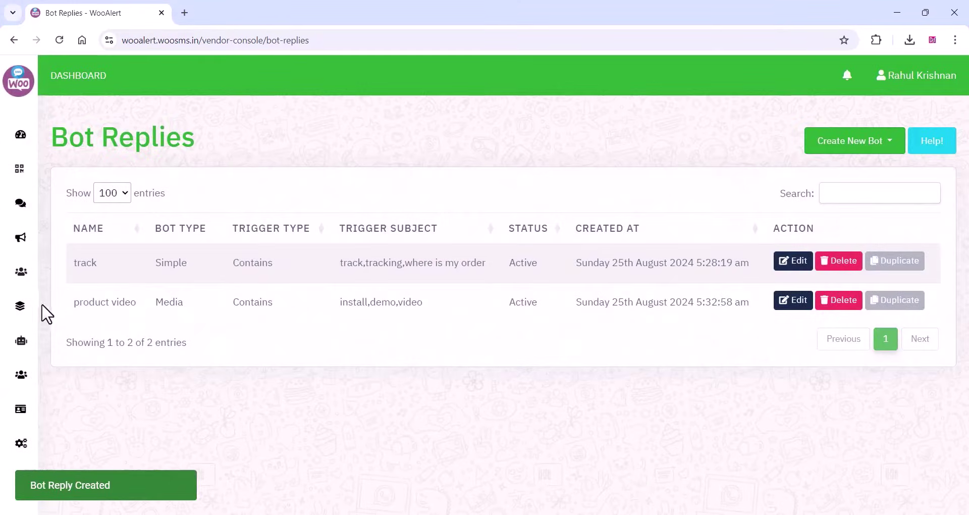
Start a new advanced interactive reply and insert '{first_name},' after 'Dear' in the message.
click(862, 150)
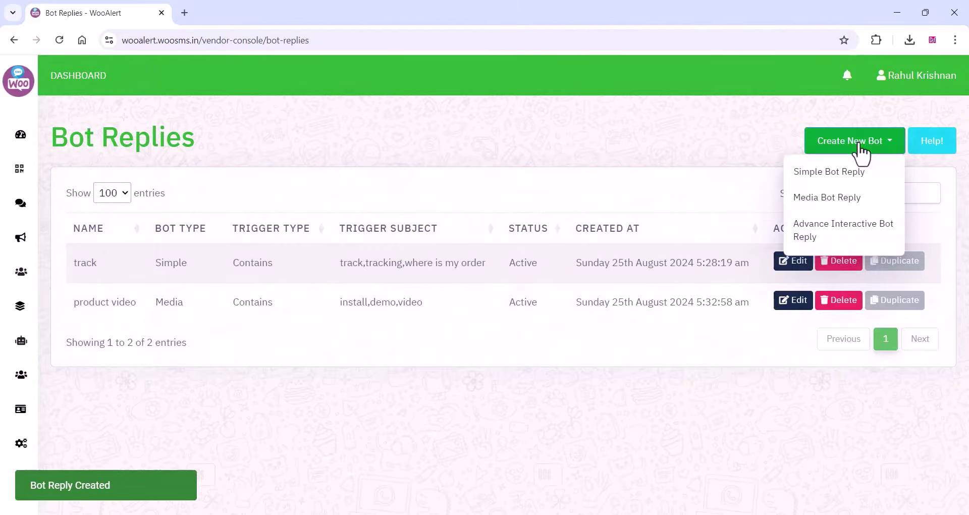
click(840, 237)
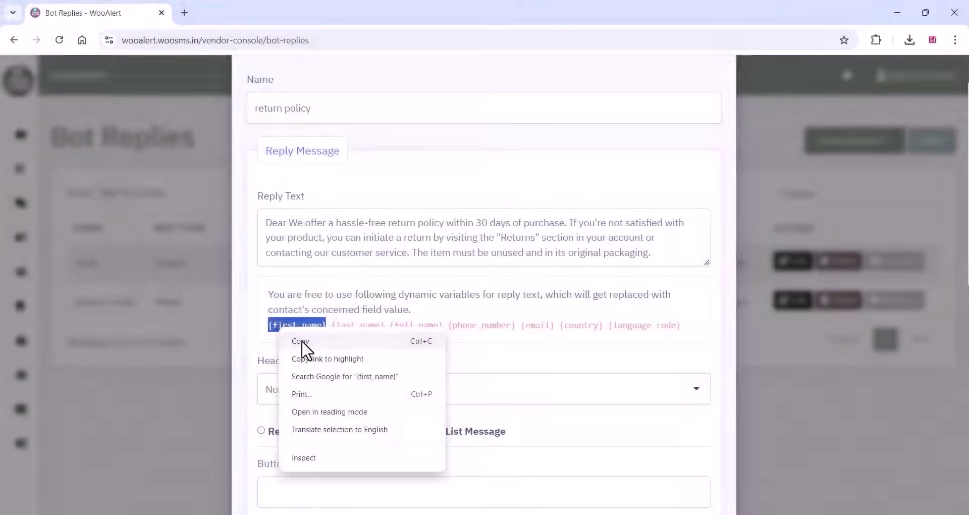
click(301, 341)
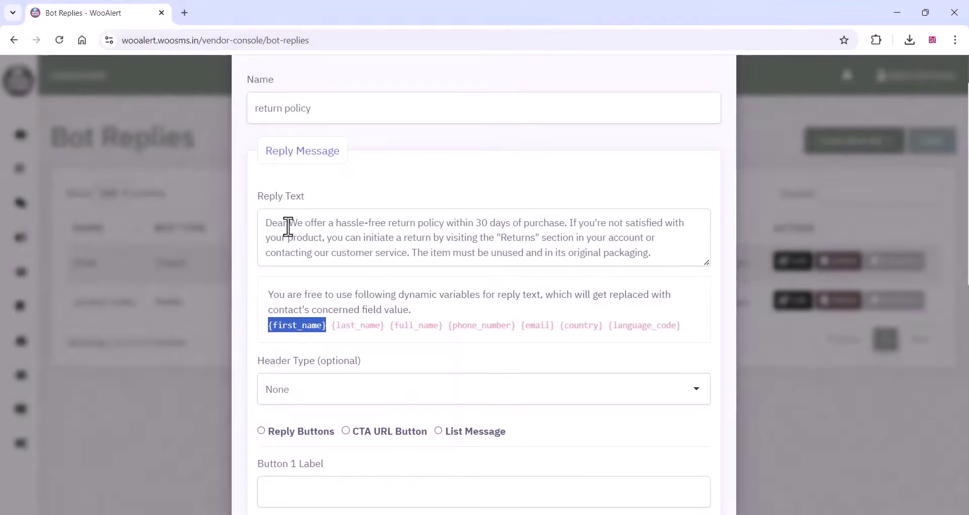
click(288, 224)
text({first_name})
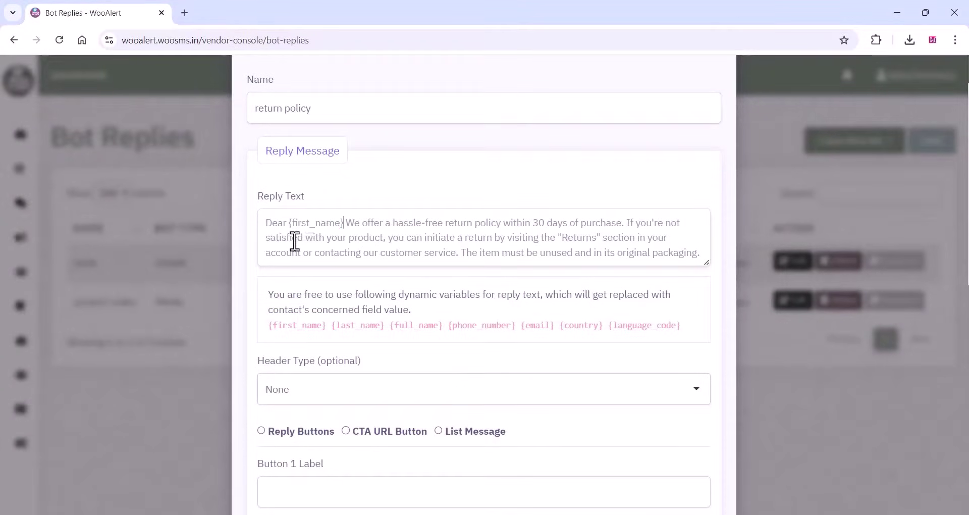
text(,)
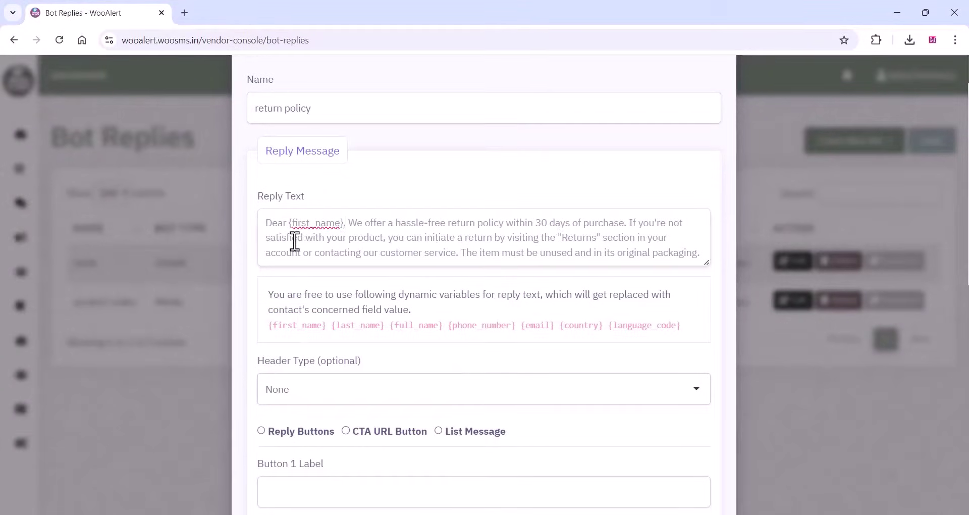
Add a document header with the attached file and a CTA URL Return button to the contact page.
scroll(333, 348, down, 1)
click(320, 333)
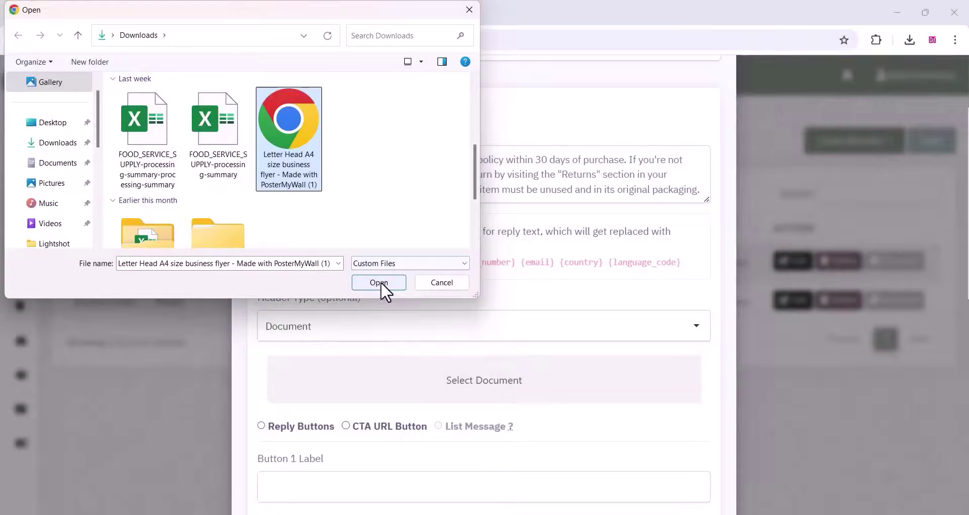
click(384, 287)
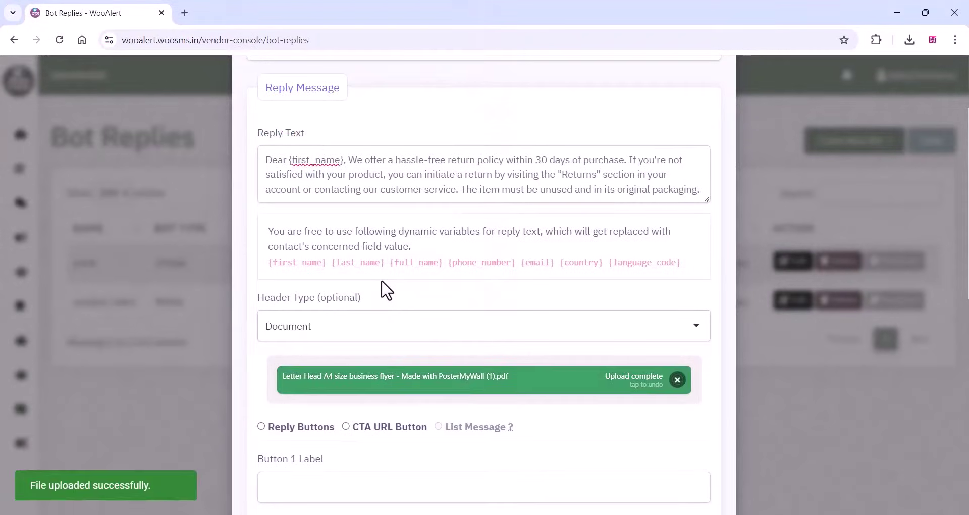
scroll(383, 289, down, 2)
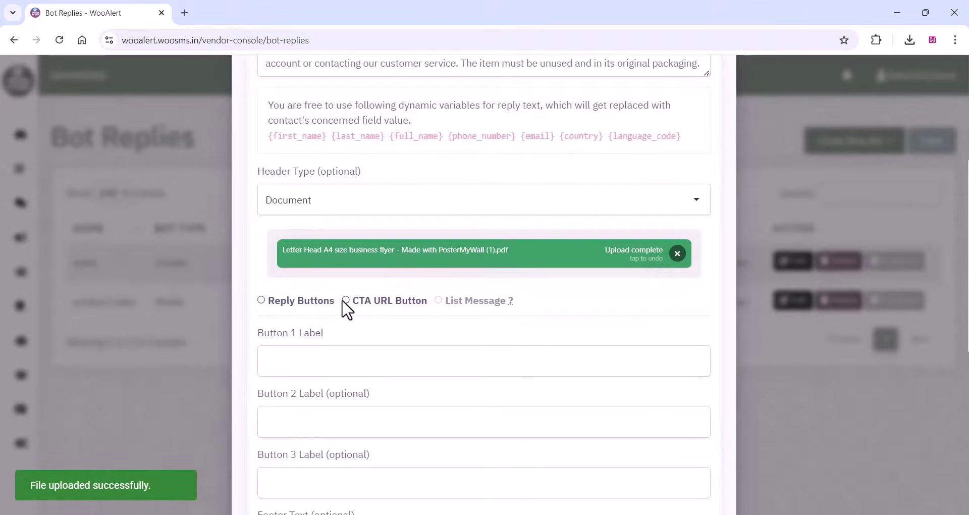
click(346, 301)
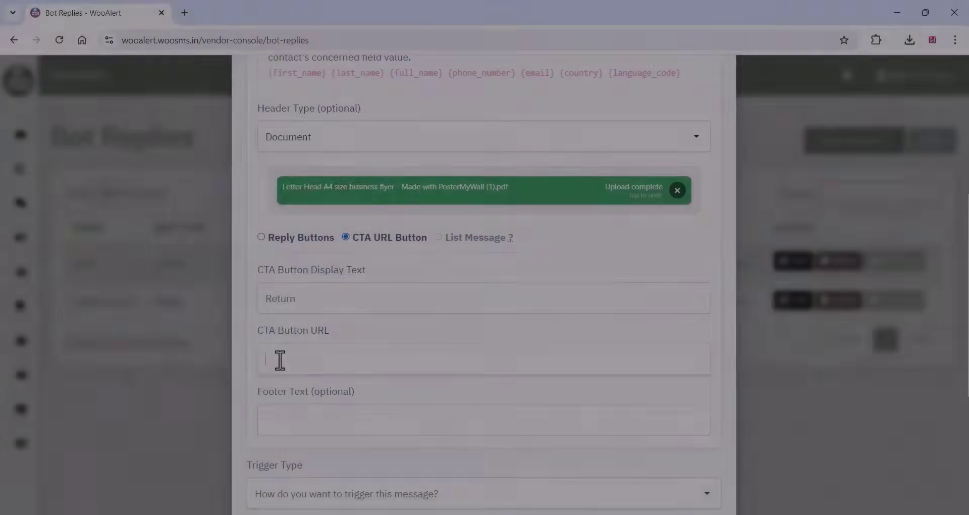
right_click(278, 359)
click(301, 218)
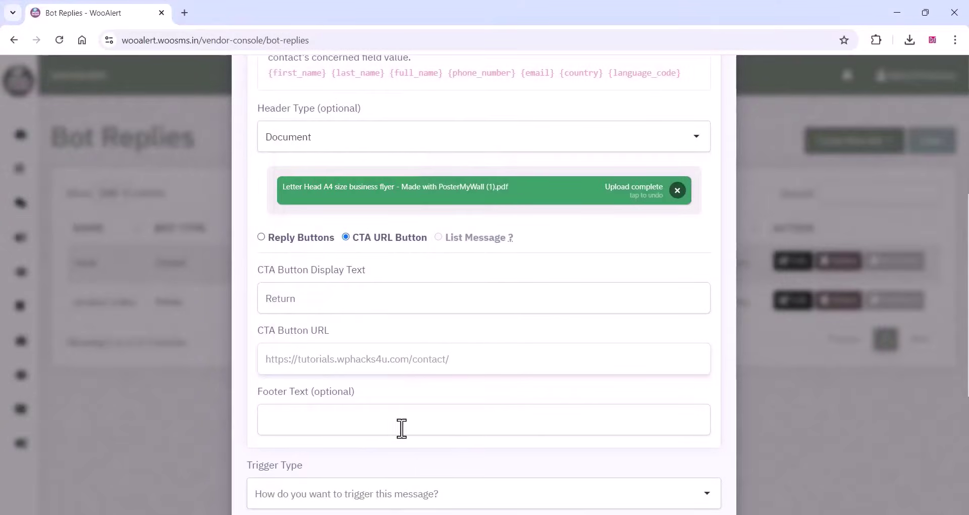
Set a Contains trigger with return, refund, warranty and submit the return-policy reply.
scroll(425, 455, down, 4)
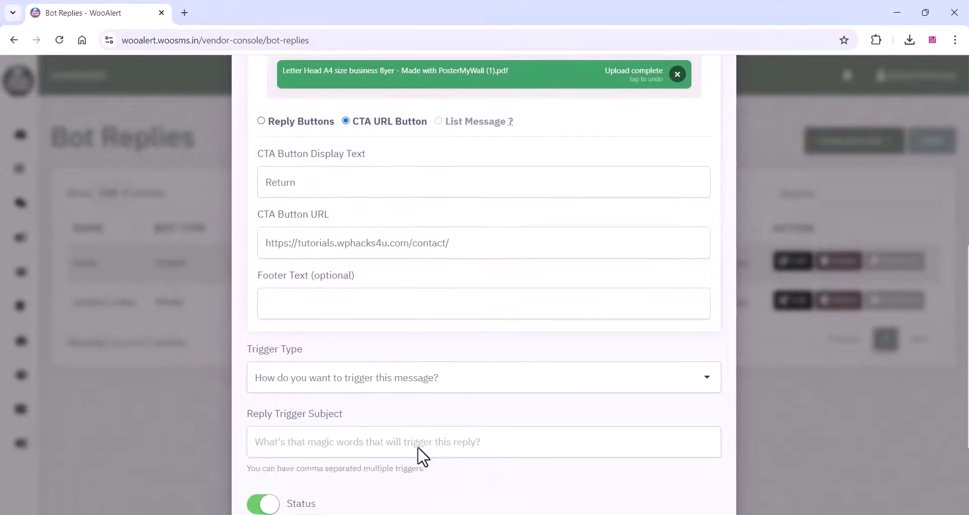
click(387, 319)
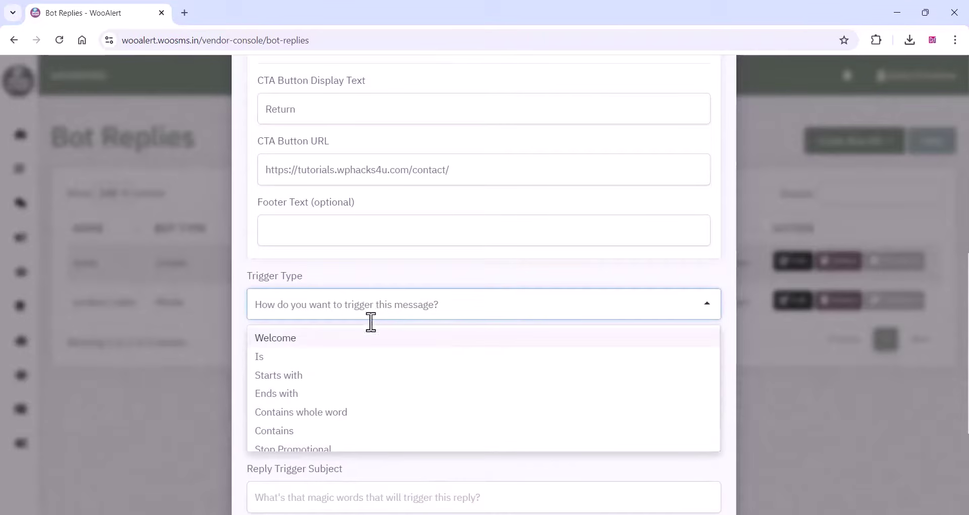
click(311, 431)
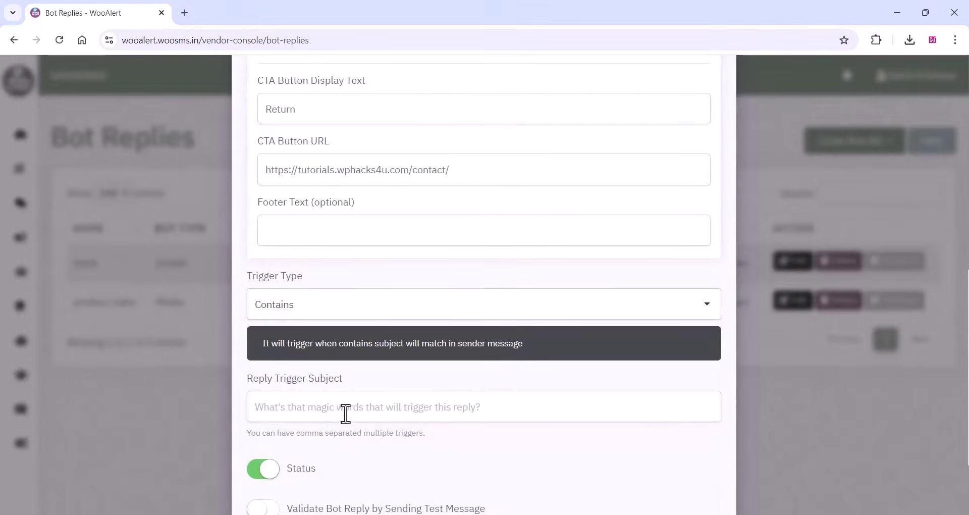
click(308, 407)
text(return)
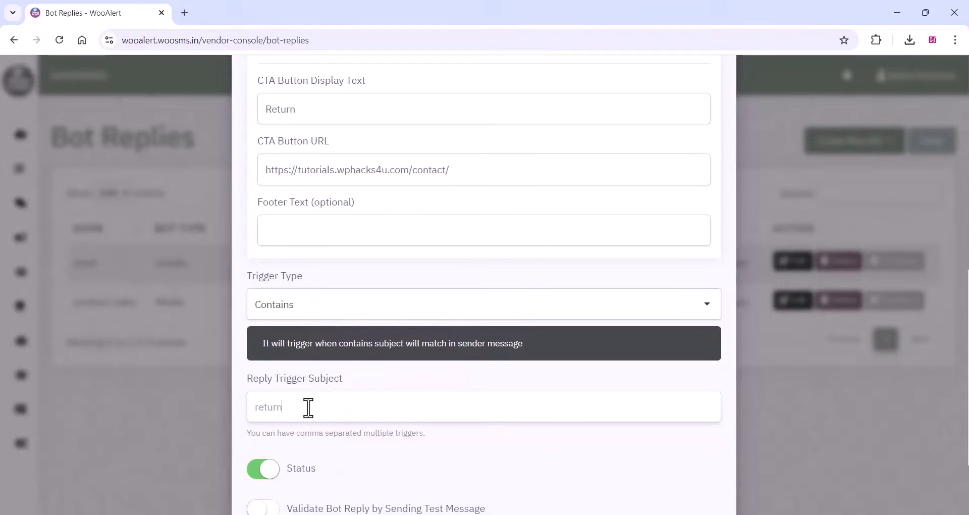
text(,refund,warranty)
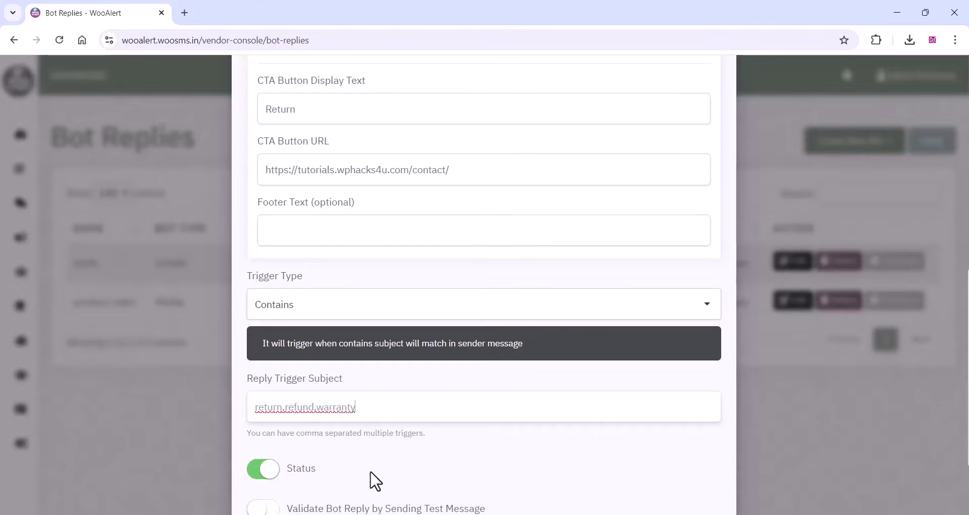
click(392, 457)
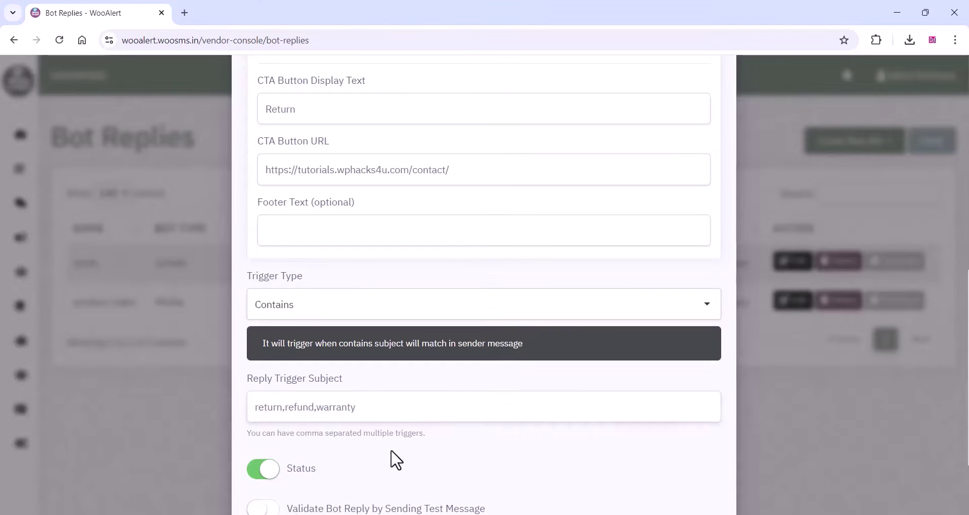
scroll(396, 460, down, 1)
scroll(396, 460, down, 2)
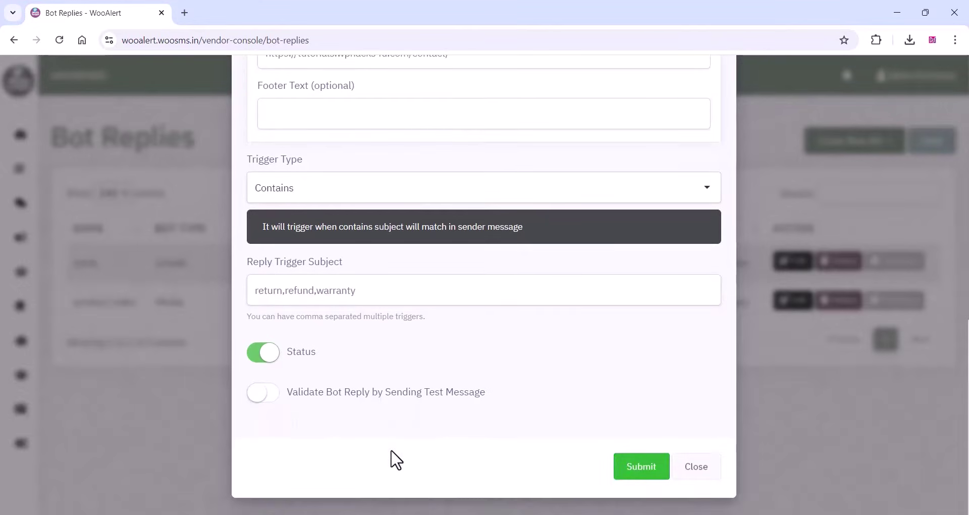
click(635, 474)
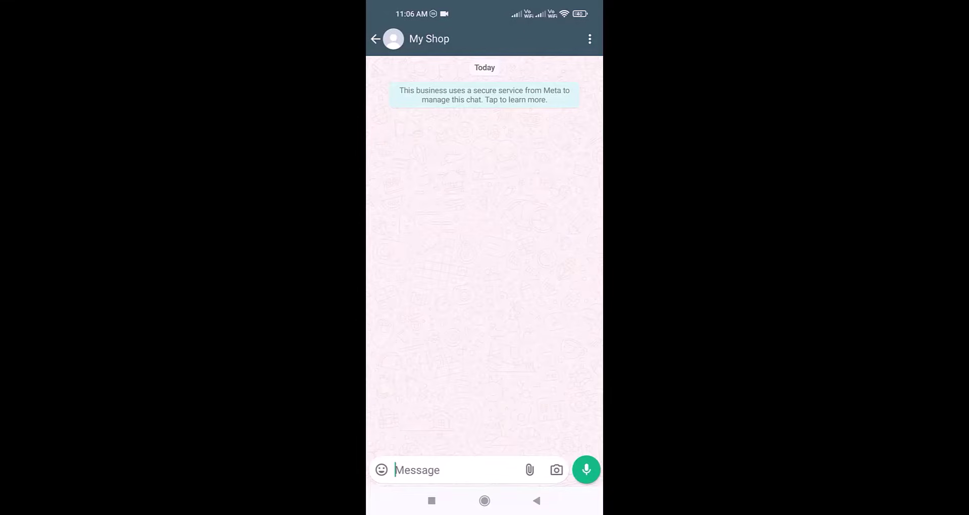
Send 'Hi, How can I track my order' and then 'Can you send product install video' to My Shop.
text(Hi,Ho)
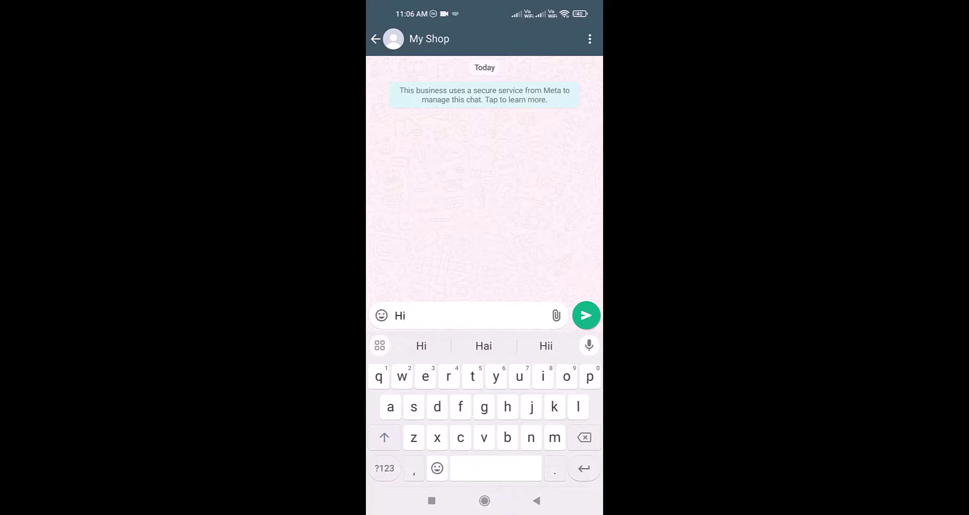
click(483, 346)
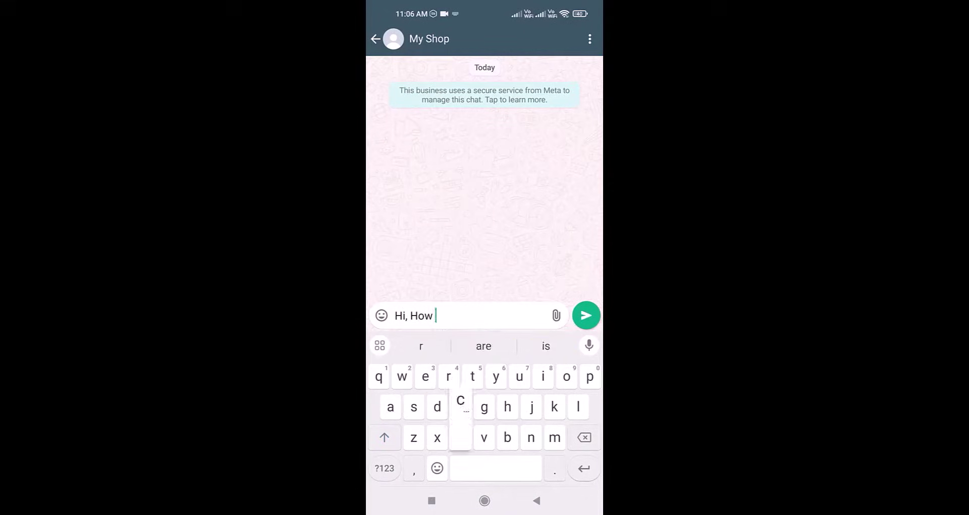
text(can I trac)
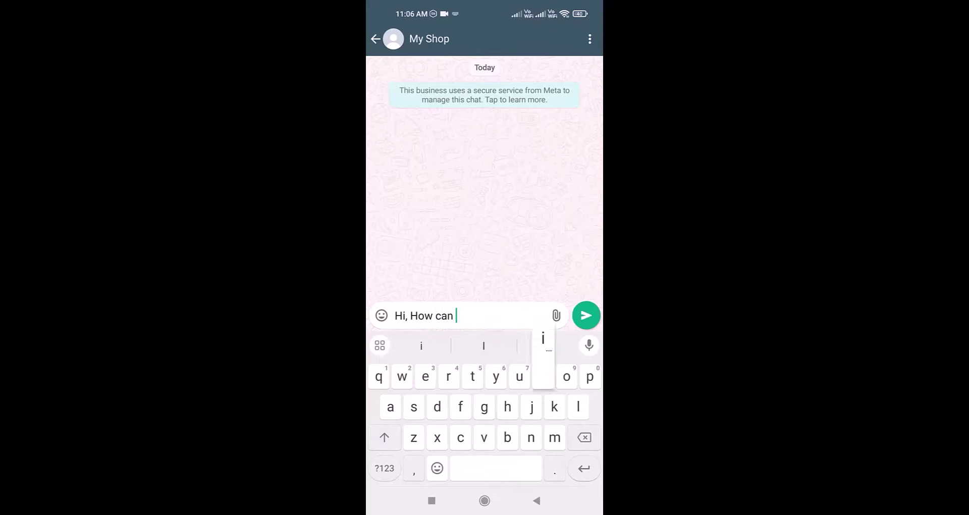
text(k my order)
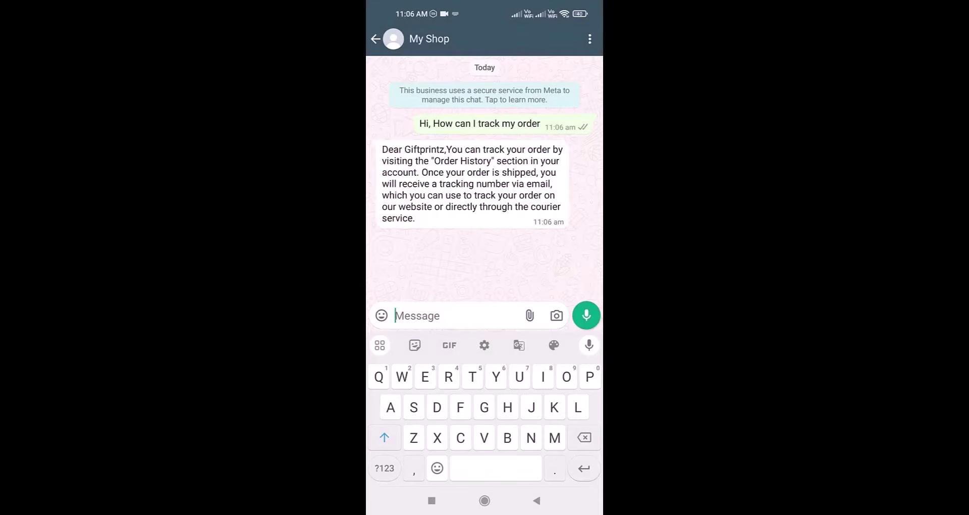
text(Can you send prod)
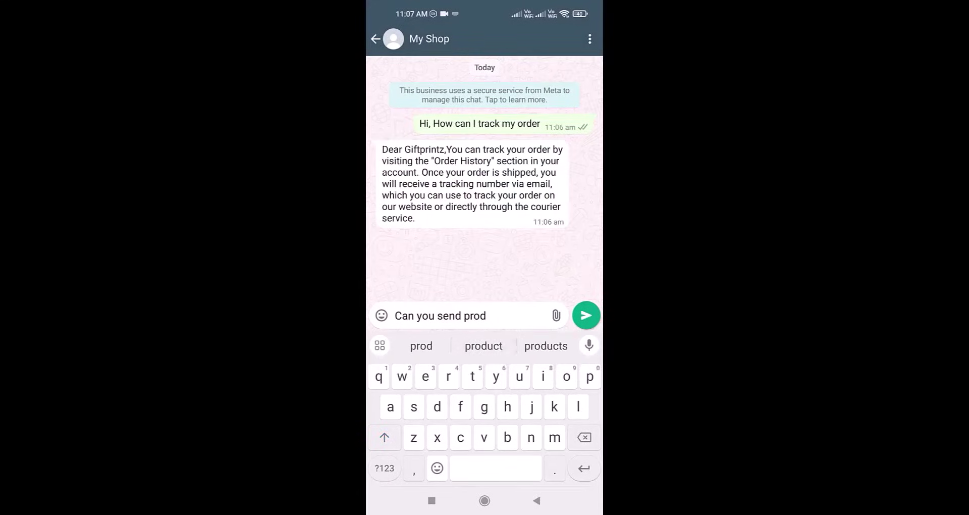
text(uct install video)
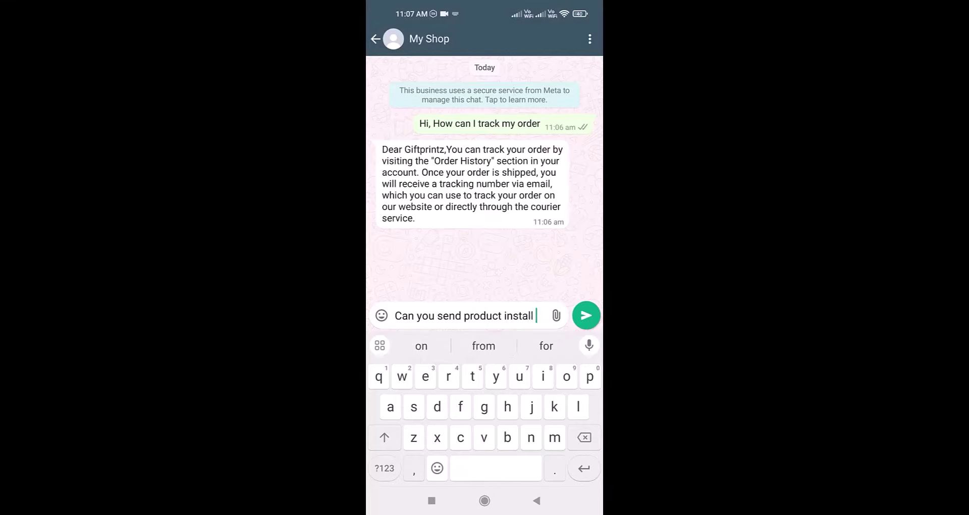
click(586, 315)
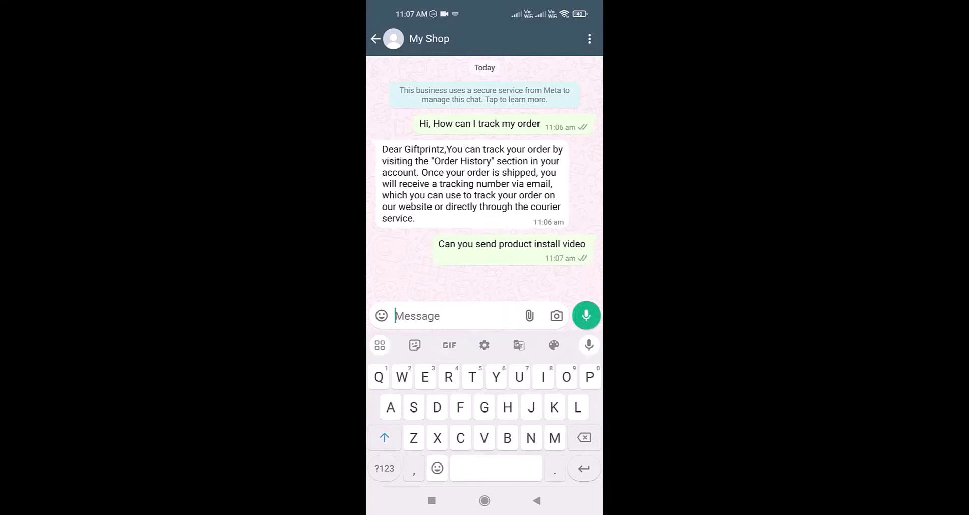